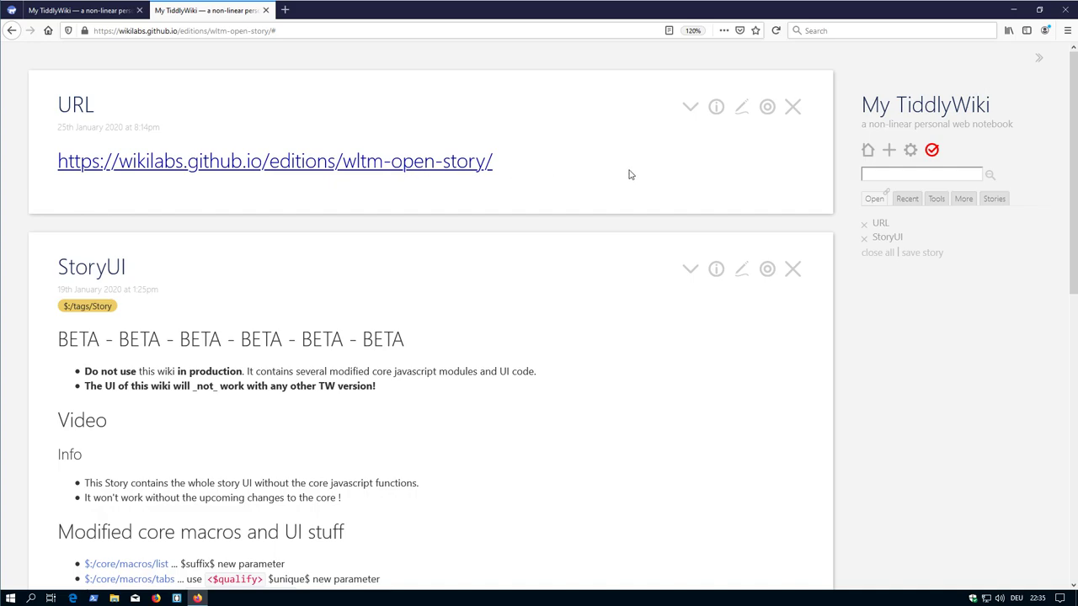
# Close the StoryUI tiddler
pyautogui.click(791, 270)
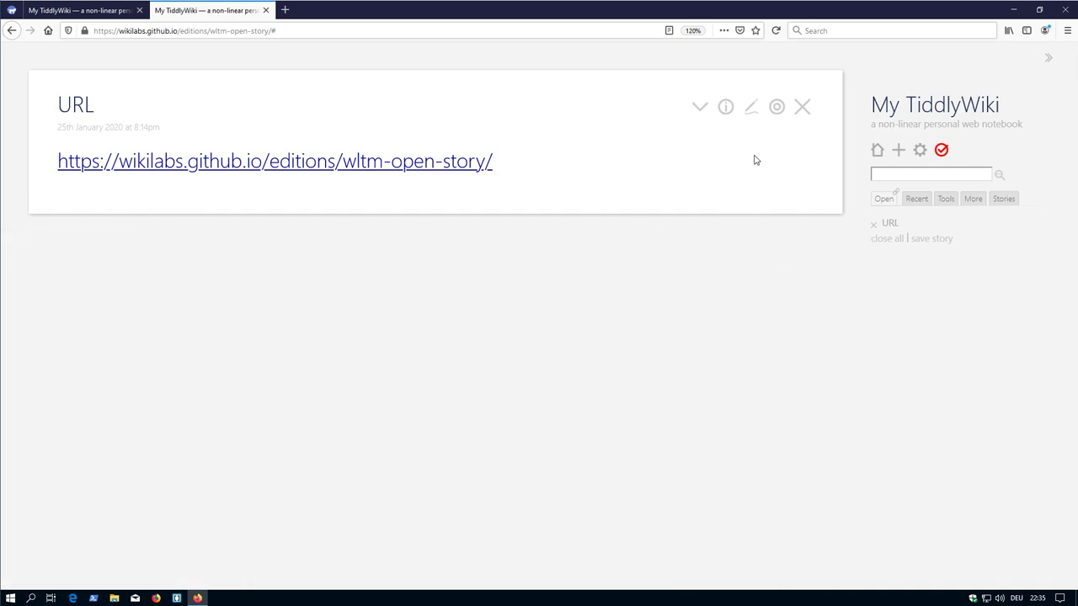
# Close the URL tiddler and open 0-0-321, 321-0-0 and toh-rules from the Recent list
pyautogui.click(800, 108)
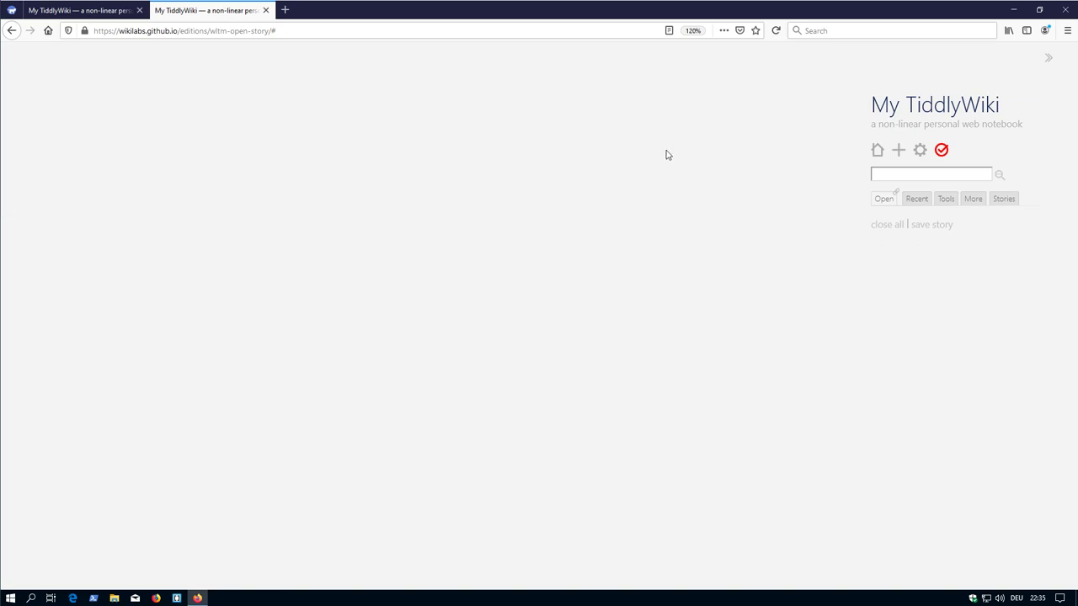
pyautogui.click(916, 200)
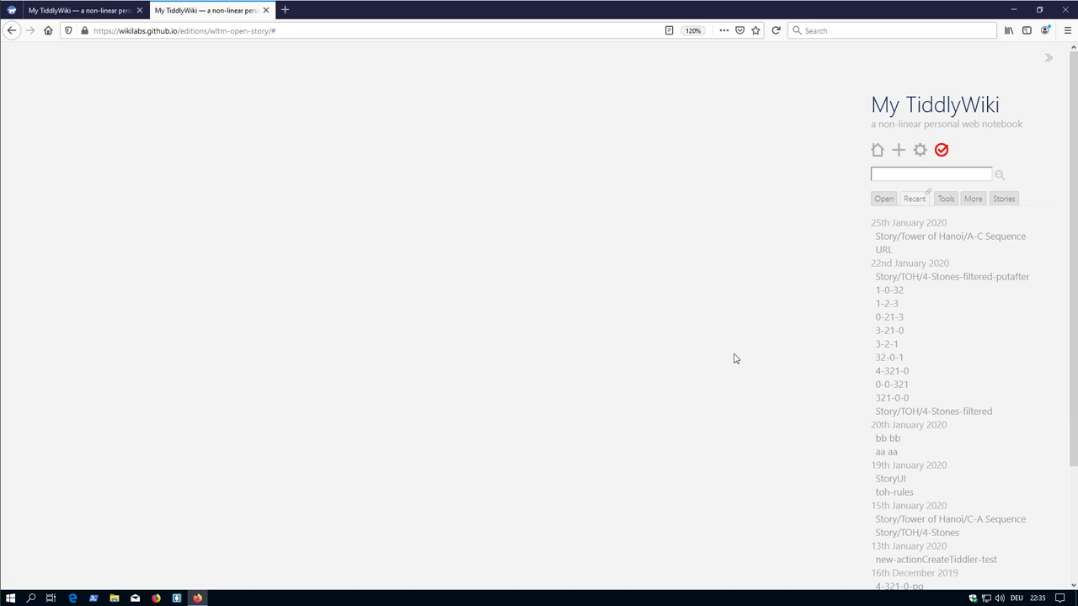
pyautogui.click(893, 385)
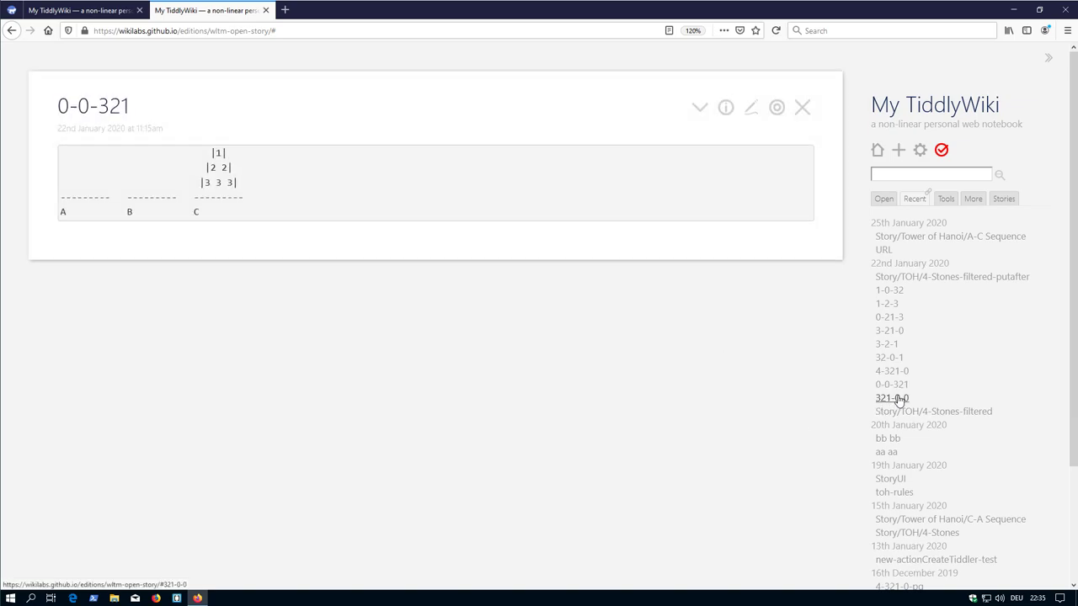
pyautogui.click(898, 399)
pyautogui.click(896, 492)
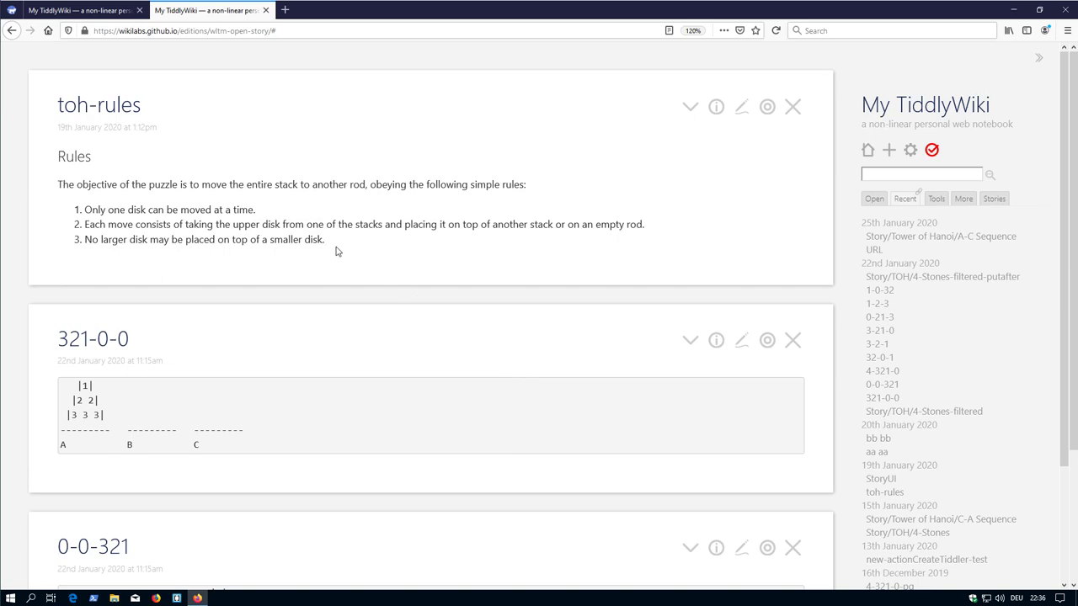
pyautogui.scroll(-3, 254, 288)
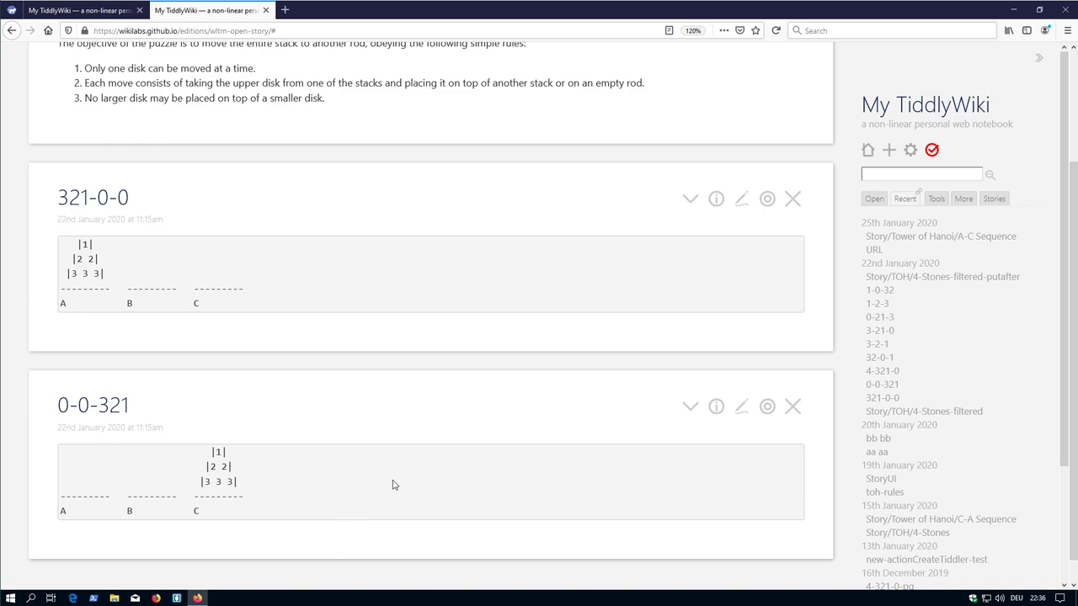
pyautogui.scroll(3, 392, 485)
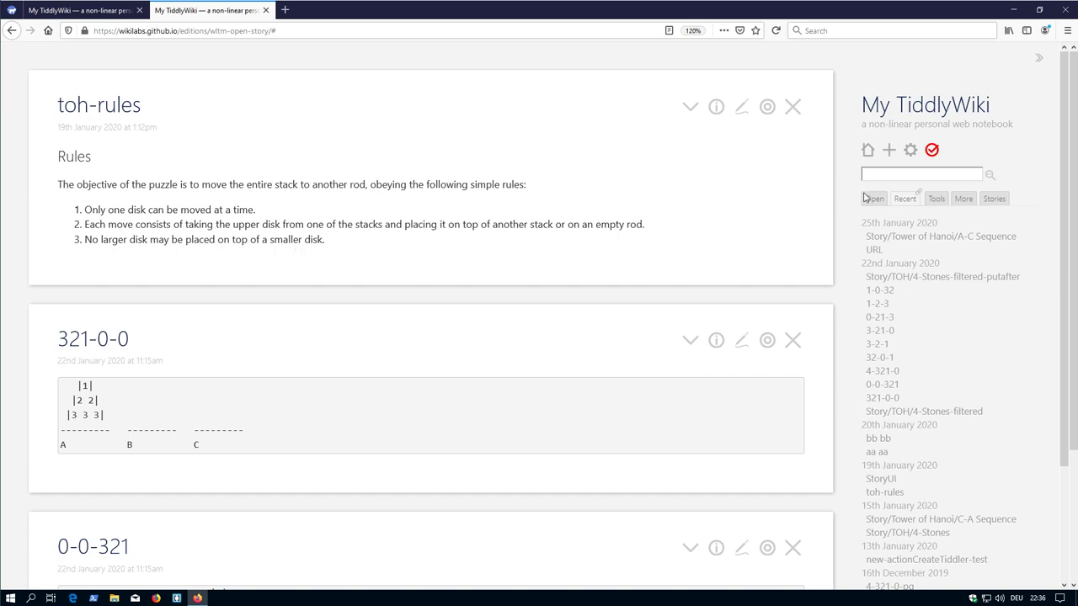
# Create and save a tiddler titled goal whose body is the heading '! Move stack A to C'
pyautogui.click(889, 150)
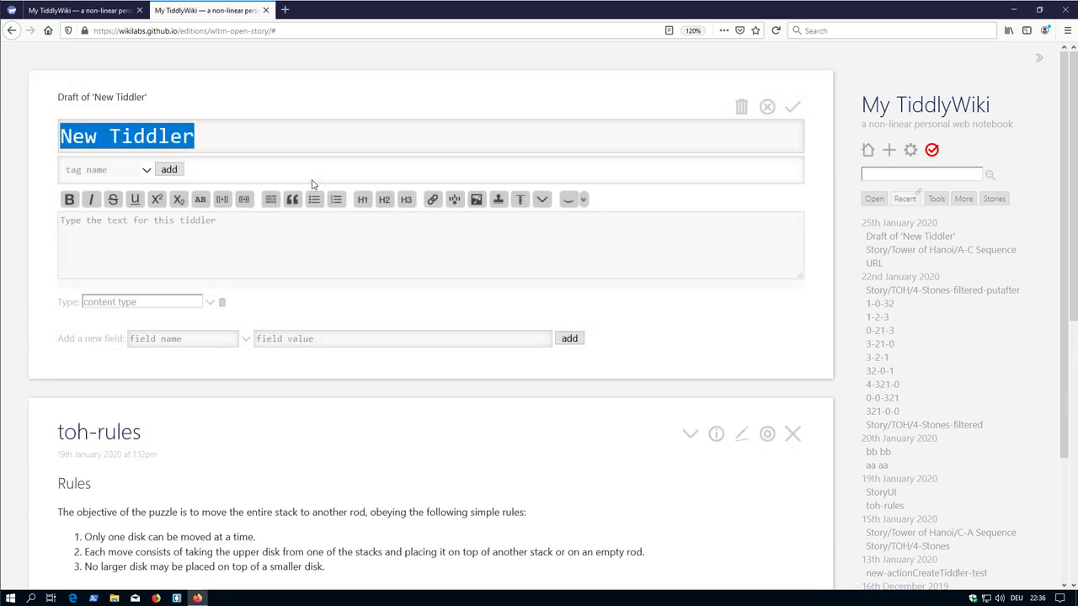
pyautogui.write('goal')
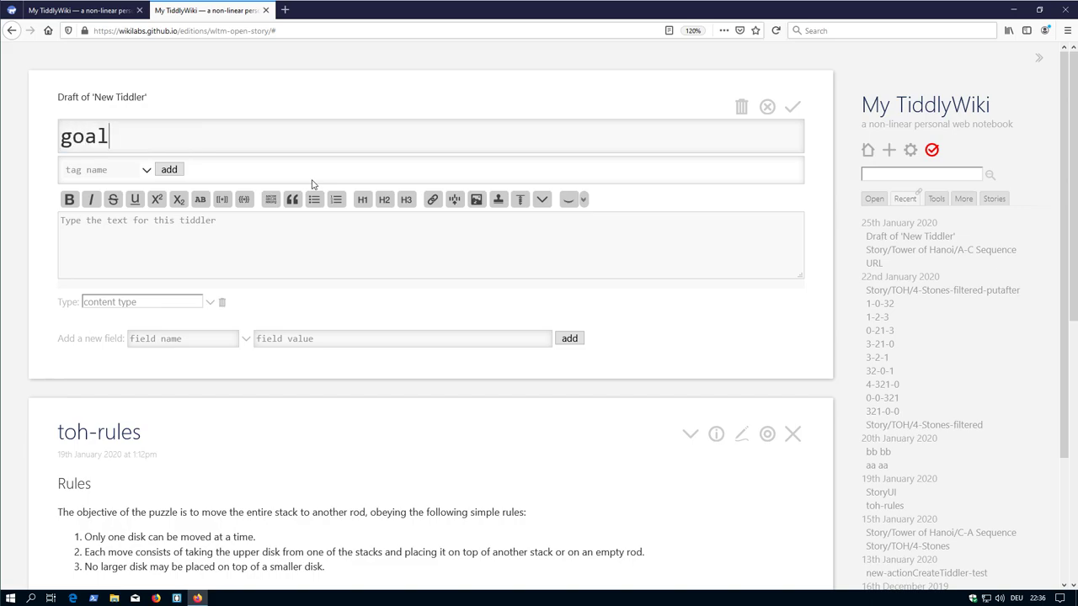
pyautogui.click(219, 219)
pyautogui.write('! Mov')
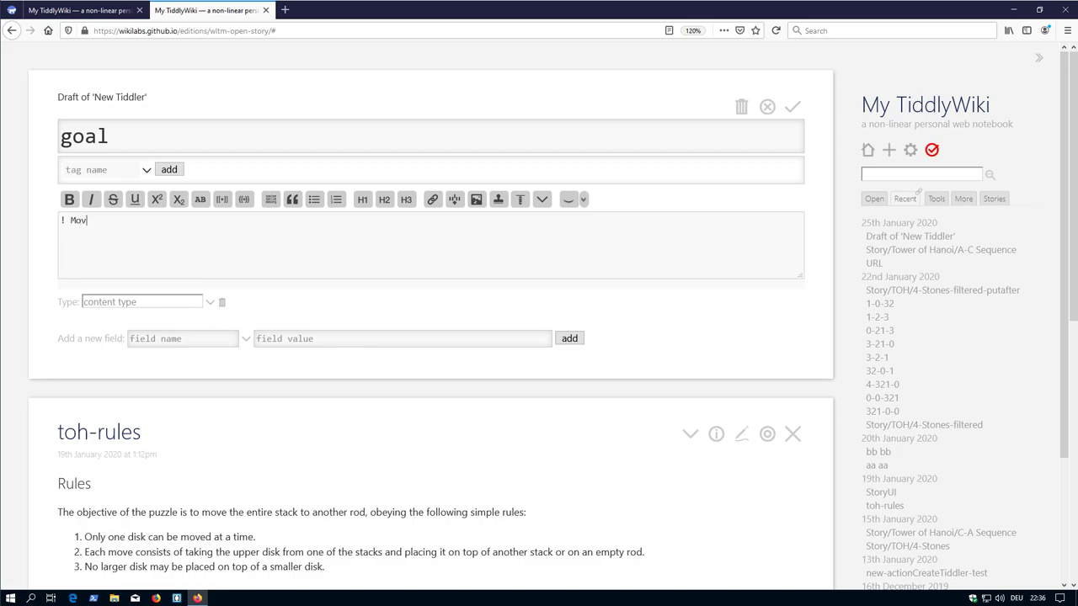
pyautogui.write('e stack A to C')
pyautogui.click(792, 106)
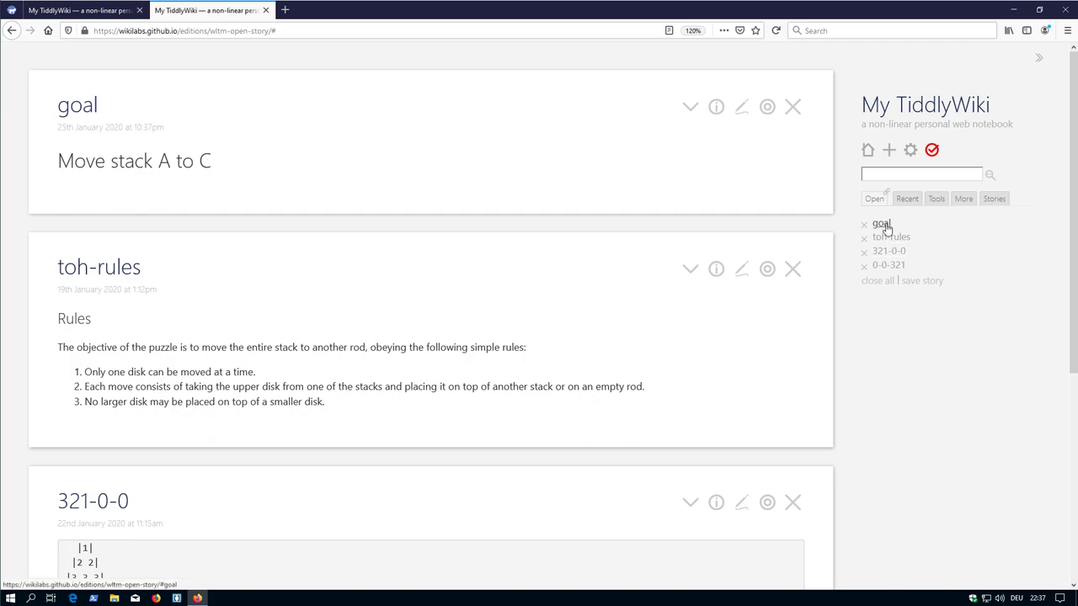
# Drag goal below 321-0-0 in the Open list, then scroll the river to confirm the order
pyautogui.moveTo(881, 224); pyautogui.dragTo(886, 287)
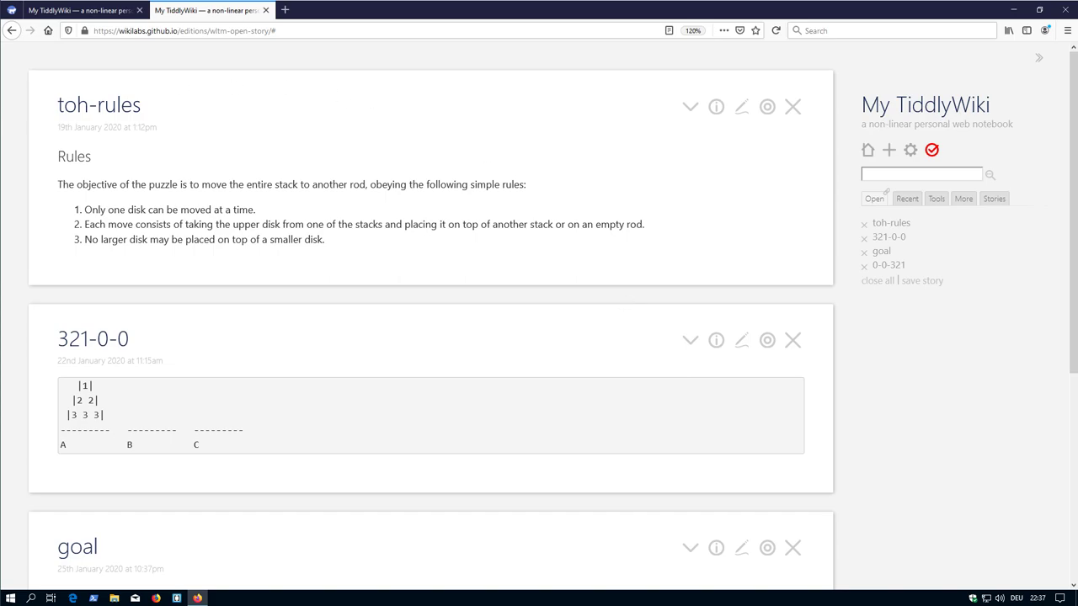
pyautogui.scroll(-1, 166, 269)
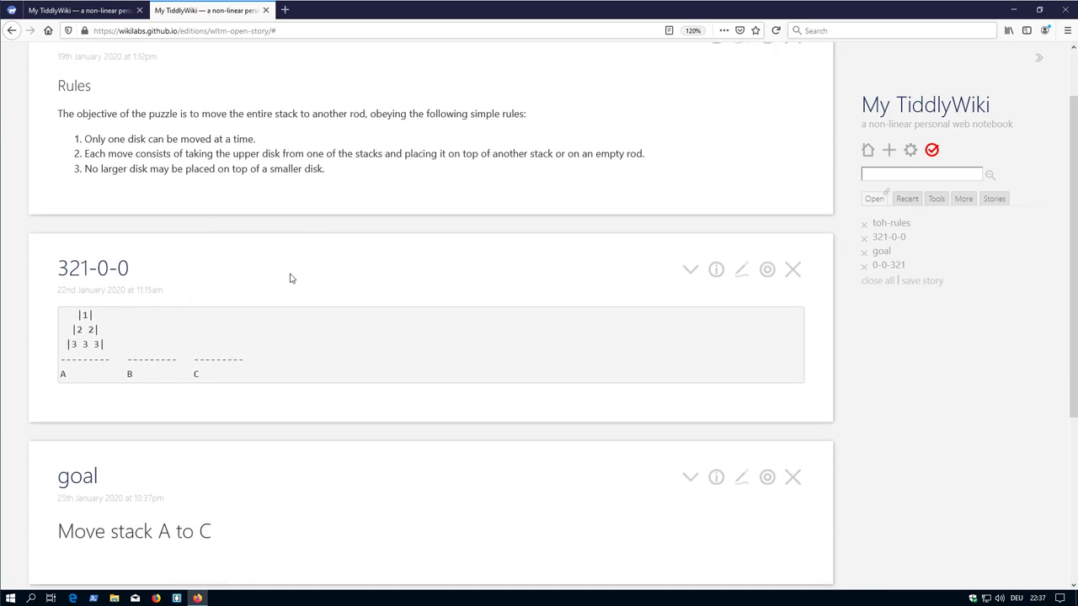
pyautogui.scroll(-2, 290, 278)
pyautogui.scroll(-2, 416, 385)
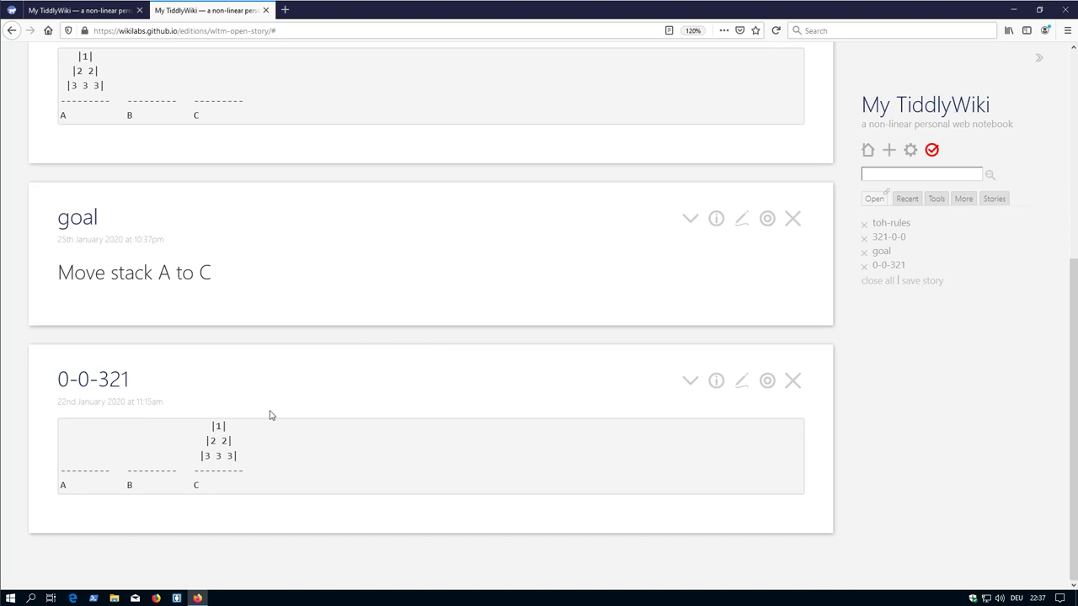
pyautogui.scroll(3, 320, 444)
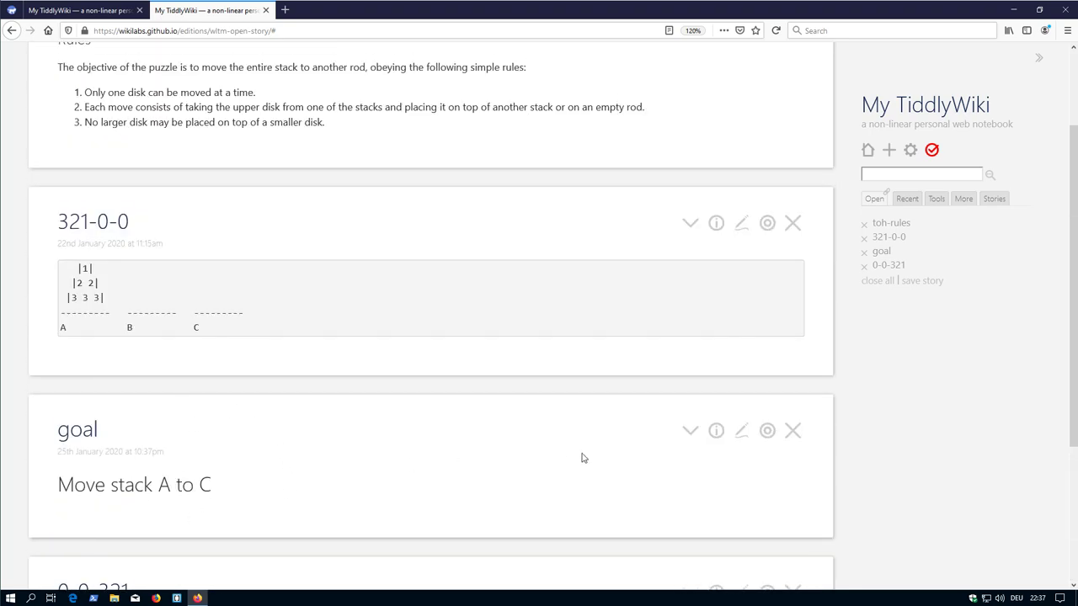
pyautogui.scroll(-1, 580, 460)
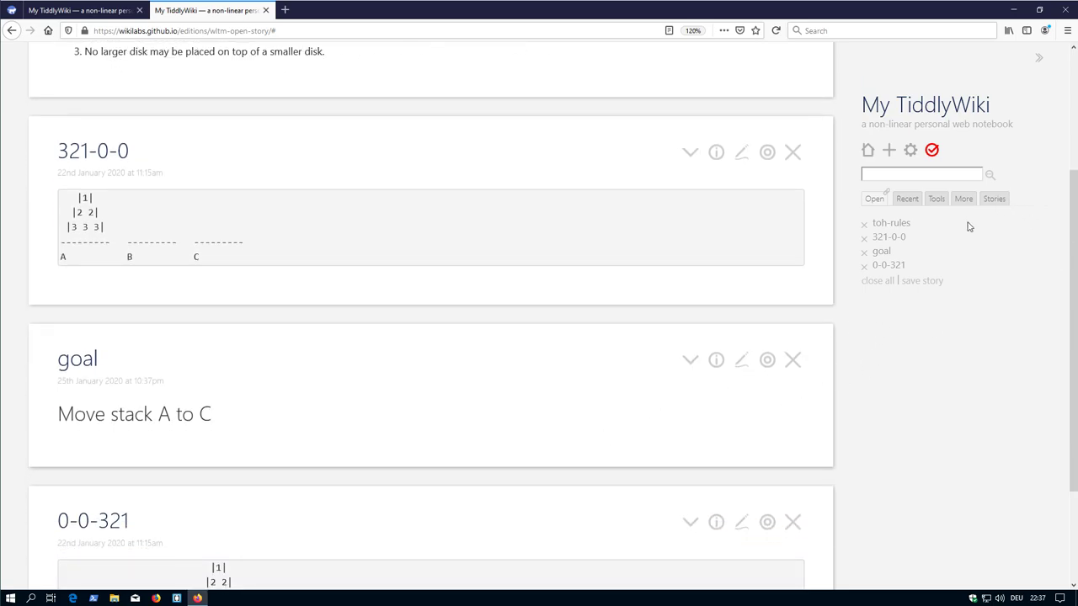
# Save the open tiddlers as a new story draft titled TOH-intro
pyautogui.click(921, 282)
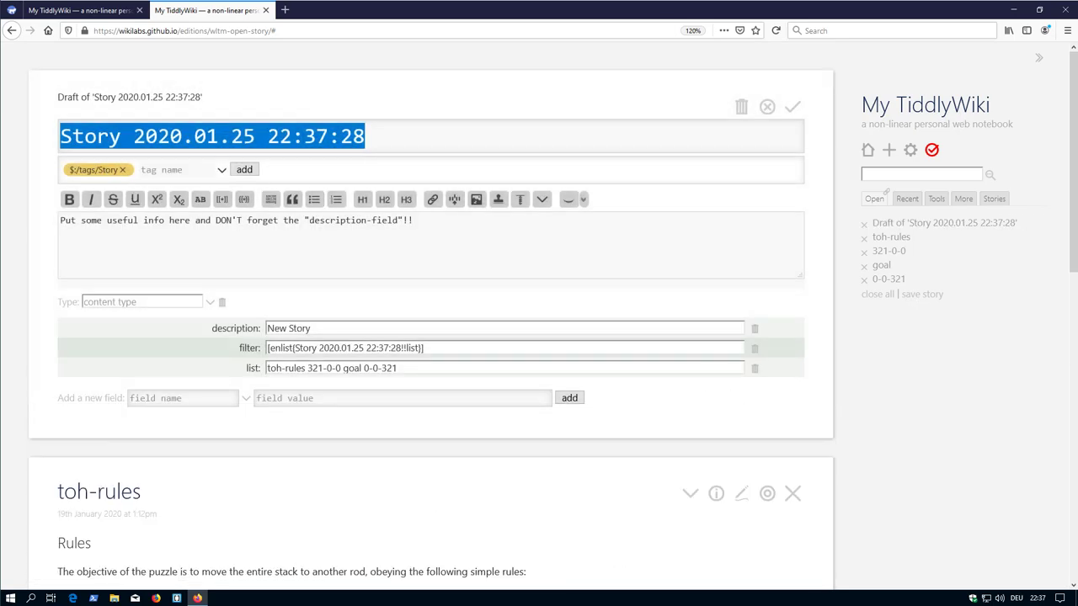
pyautogui.click(133, 135)
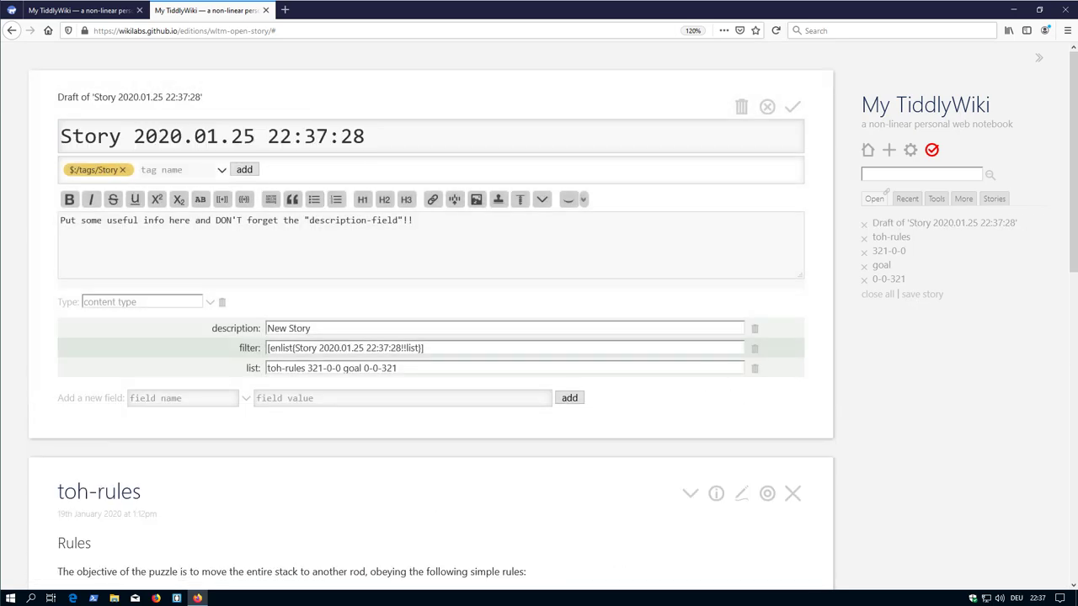
pyautogui.hotkey('ctrl', 'a')
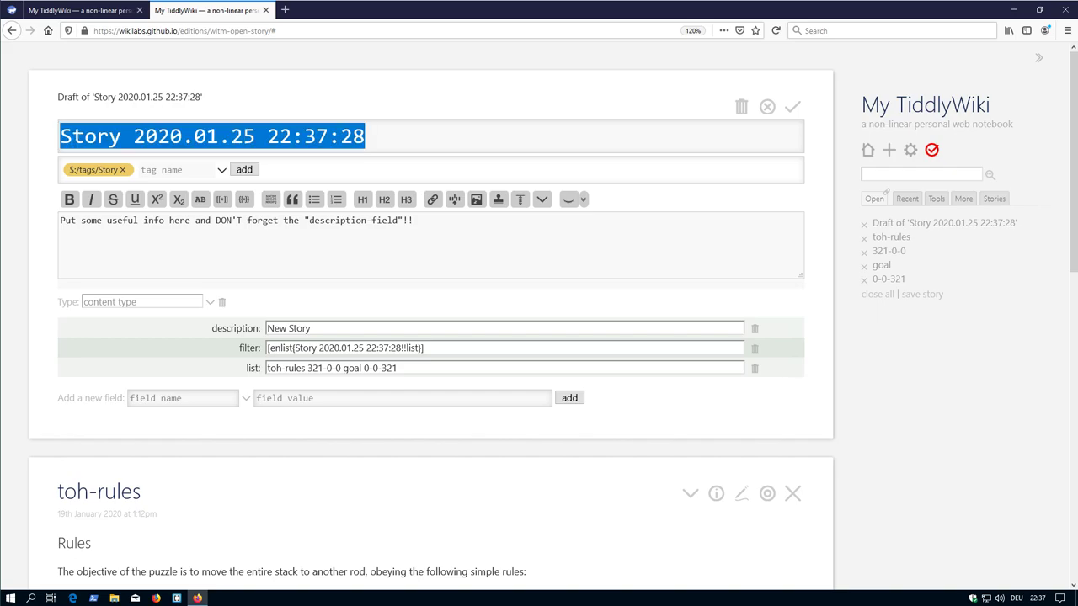
pyautogui.write('TOH-')
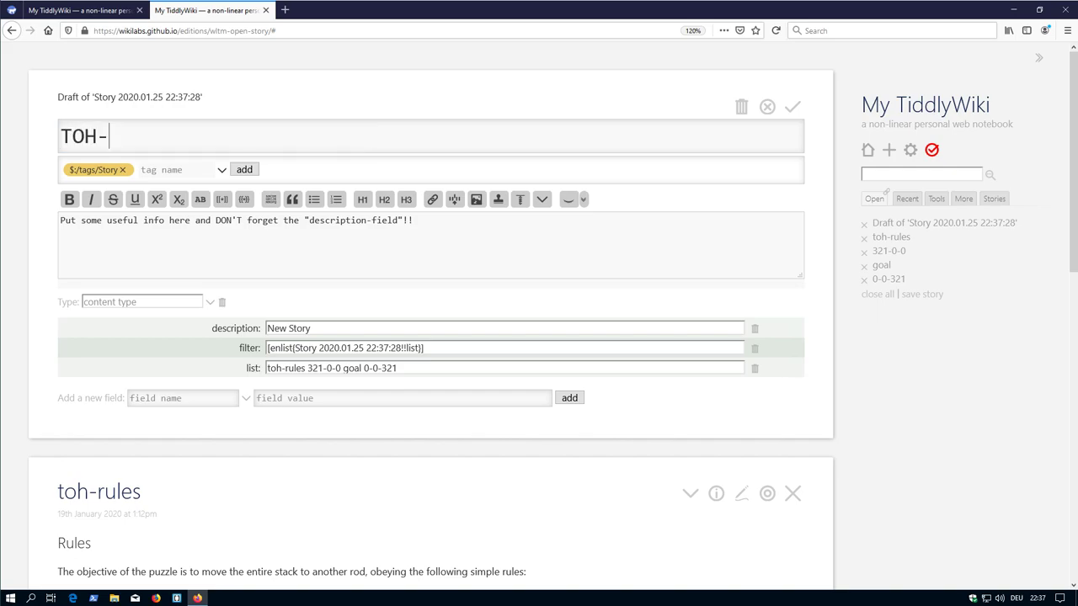
pyautogui.write('intro')
pyautogui.hotkey('ctrl', 'a')
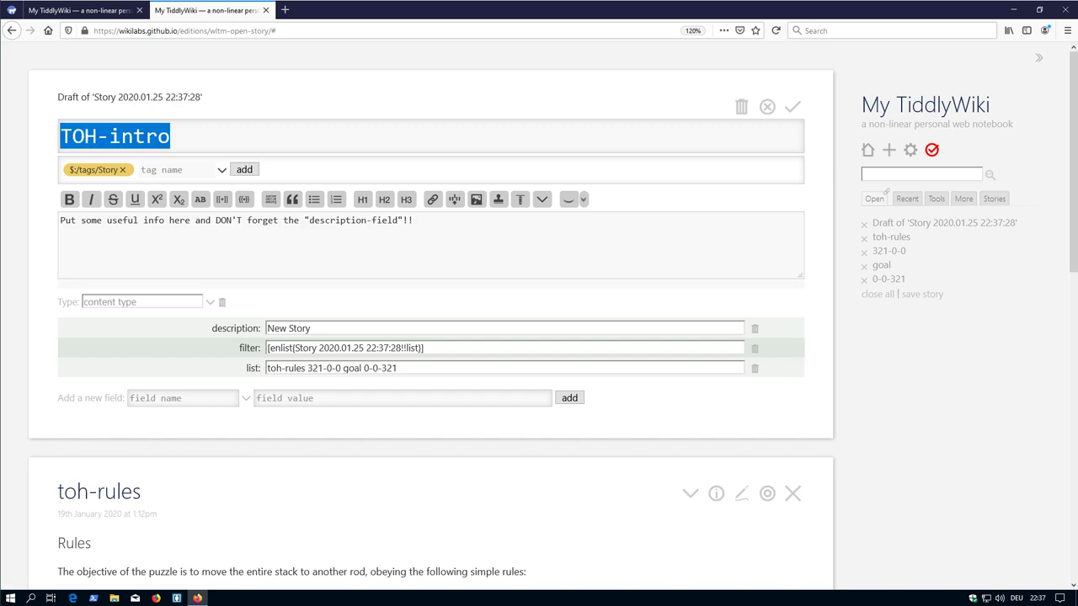
# Set the story's body and description to 'Tower of Hanoi Intro'
pyautogui.click(415, 220)
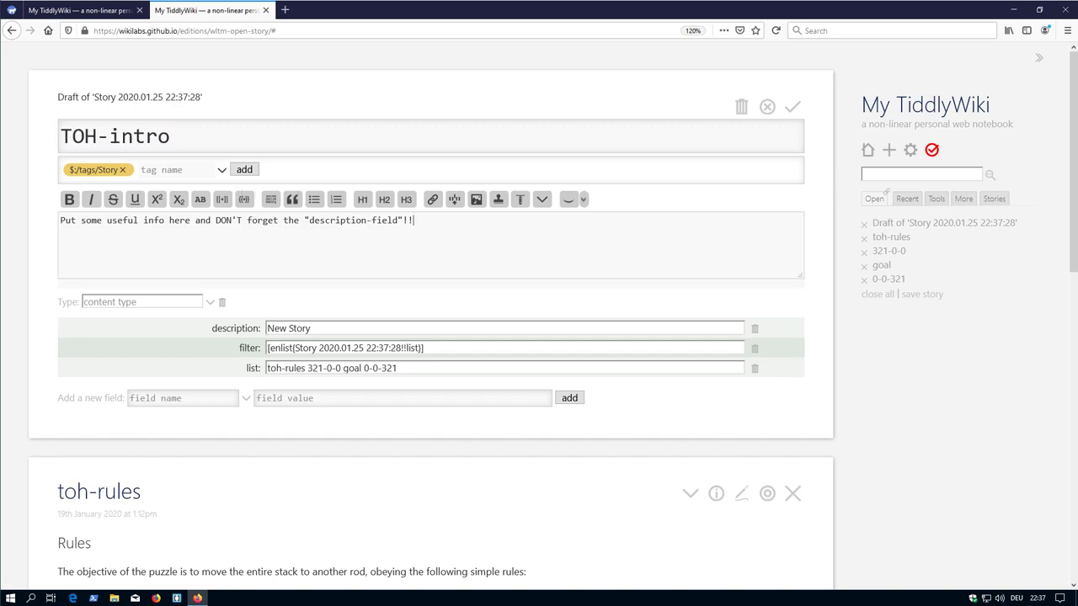
pyautogui.hotkey('ctrl', 'a')
pyautogui.write('Tower of')
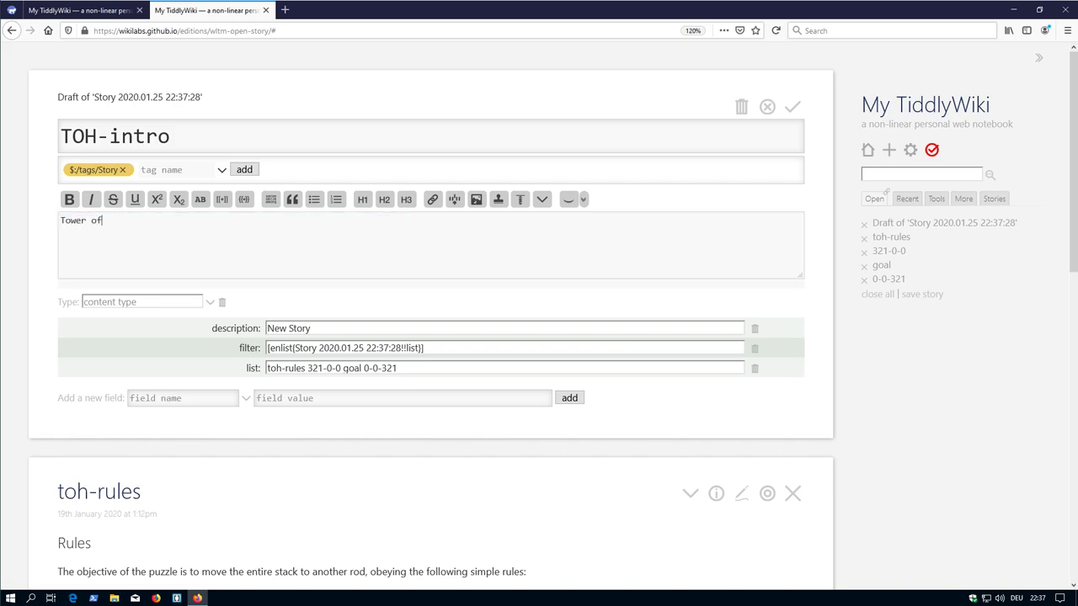
pyautogui.write(' Hanoi Intro')
pyautogui.hotkey('ctrl', 'a')
pyautogui.hotkey('ctrl', 'c')
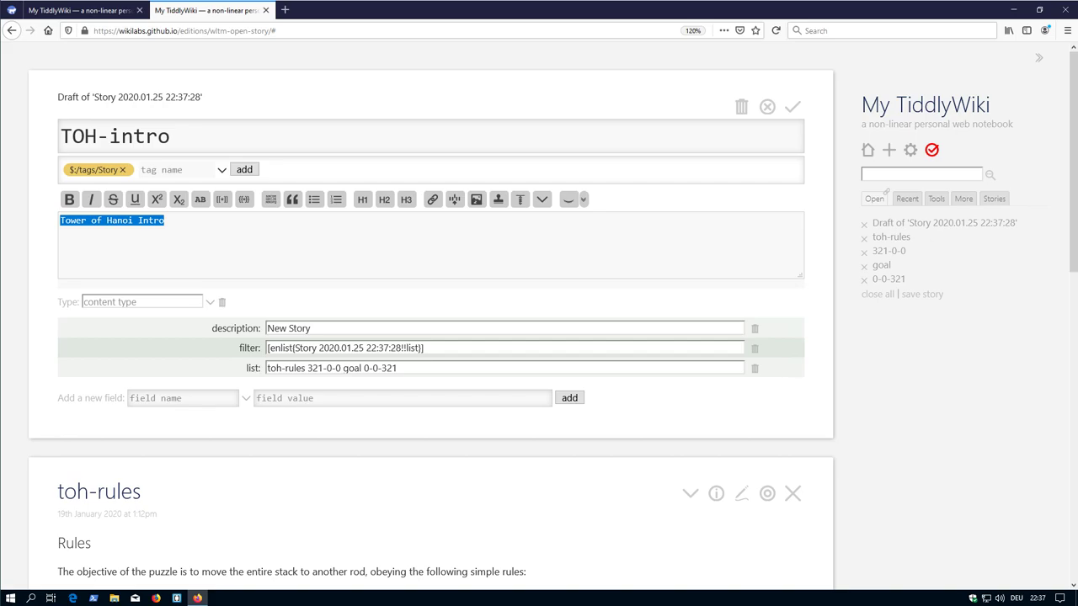
pyautogui.tripleClick(337, 328)
pyautogui.hotkey('ctrl', 'v')
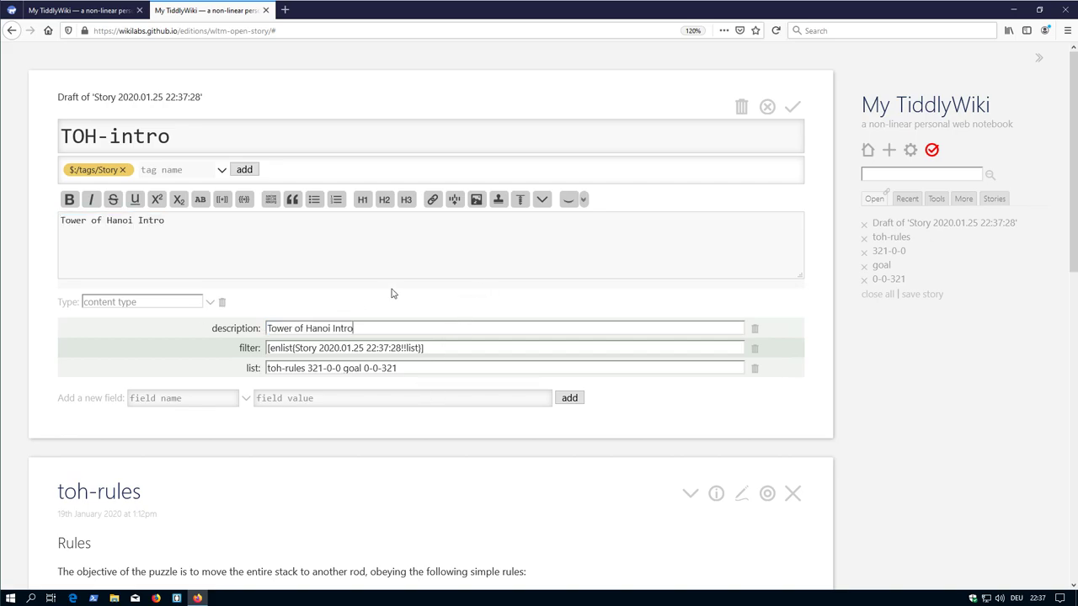
# Replace the story name in the filter with TOH-intro, giving [enlist[TOH-intro!!list]]
pyautogui.click(176, 123)
pyautogui.hotkey('ctrl', 'a')
pyautogui.hotkey('ctrl', 'c')
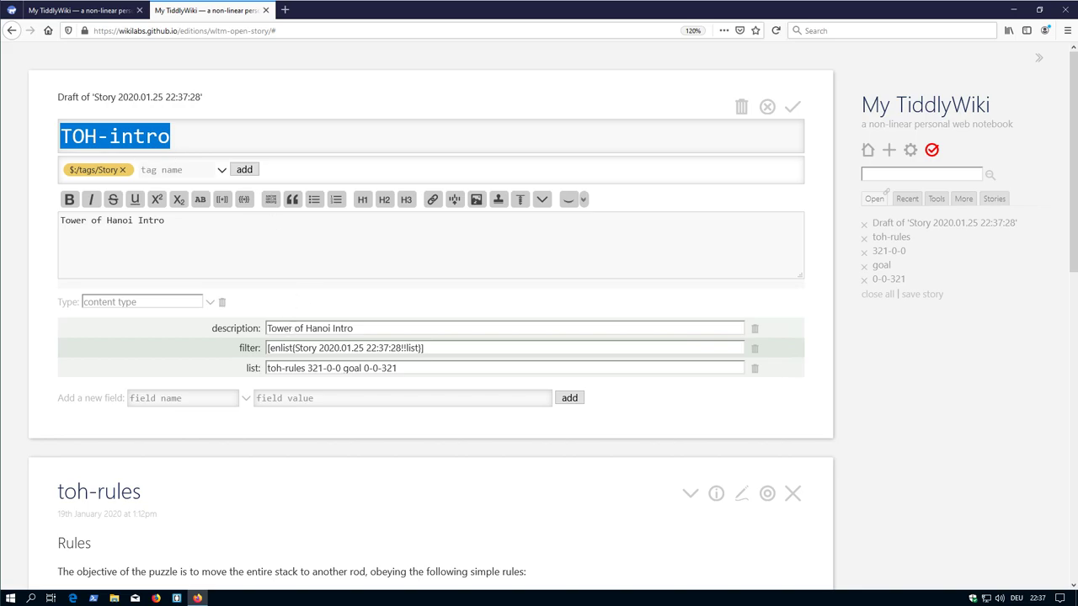
pyautogui.click(294, 348)
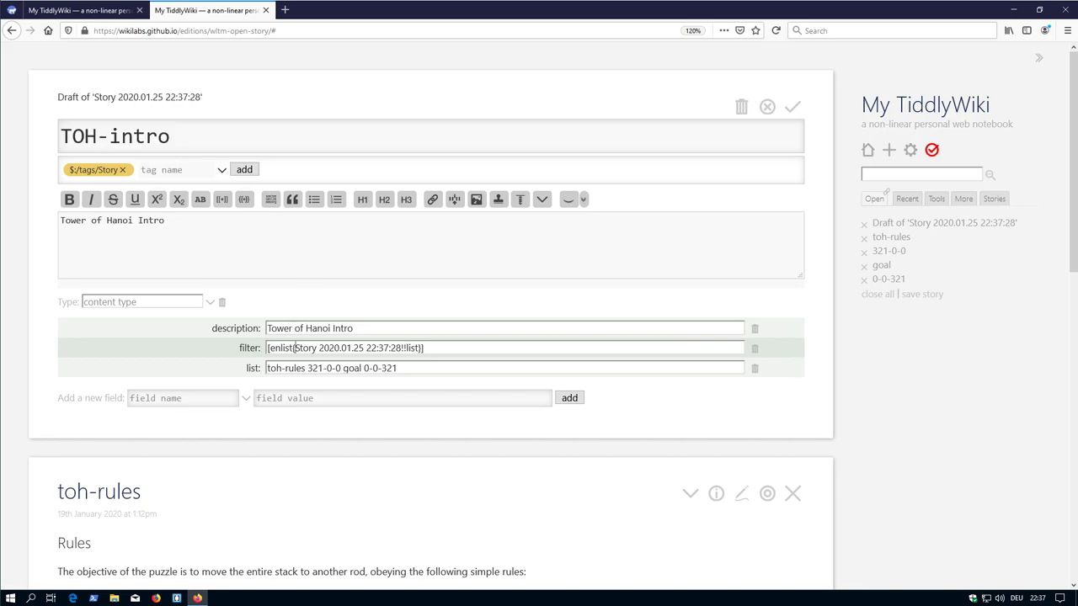
pyautogui.moveTo(296, 348); pyautogui.dragTo(404, 348)
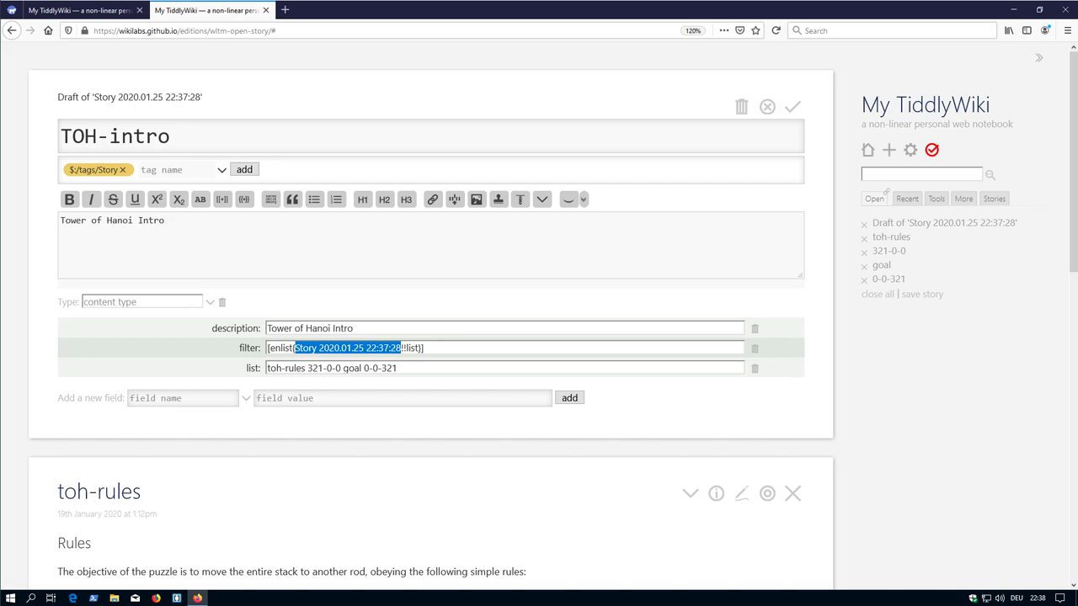
pyautogui.hotkey('ctrl', 'v')
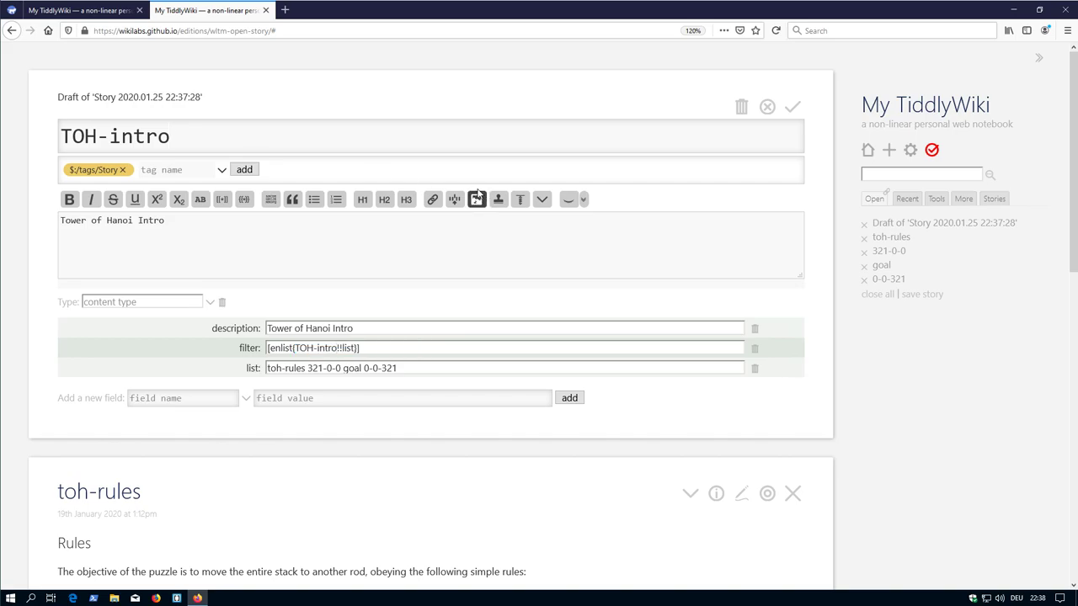
pyautogui.click(368, 122)
pyautogui.click(792, 106)
pyautogui.click(740, 106)
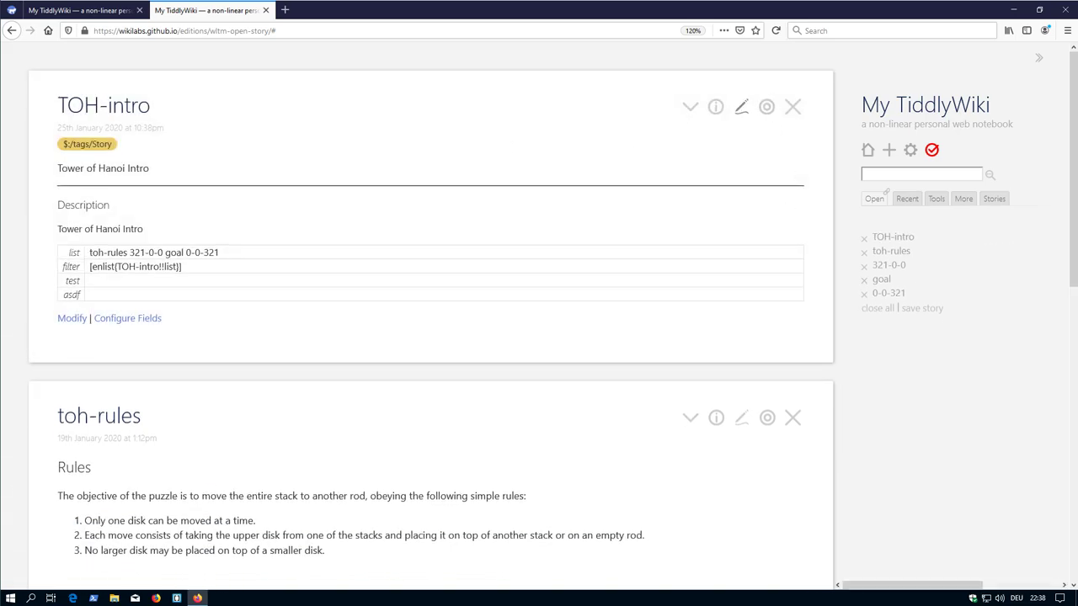
pyautogui.click(170, 136)
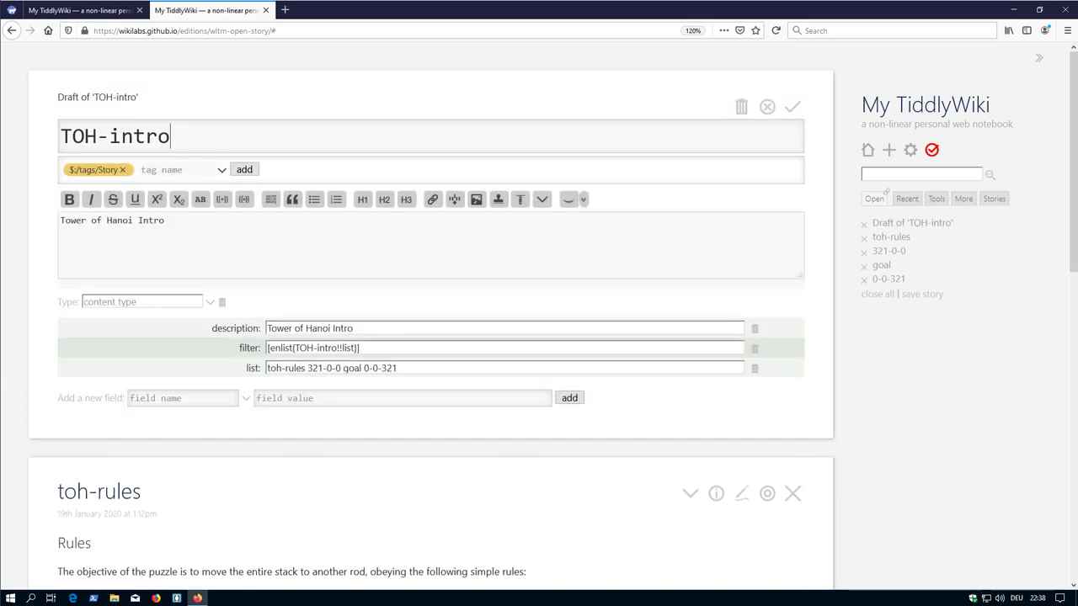
pyautogui.write('x')
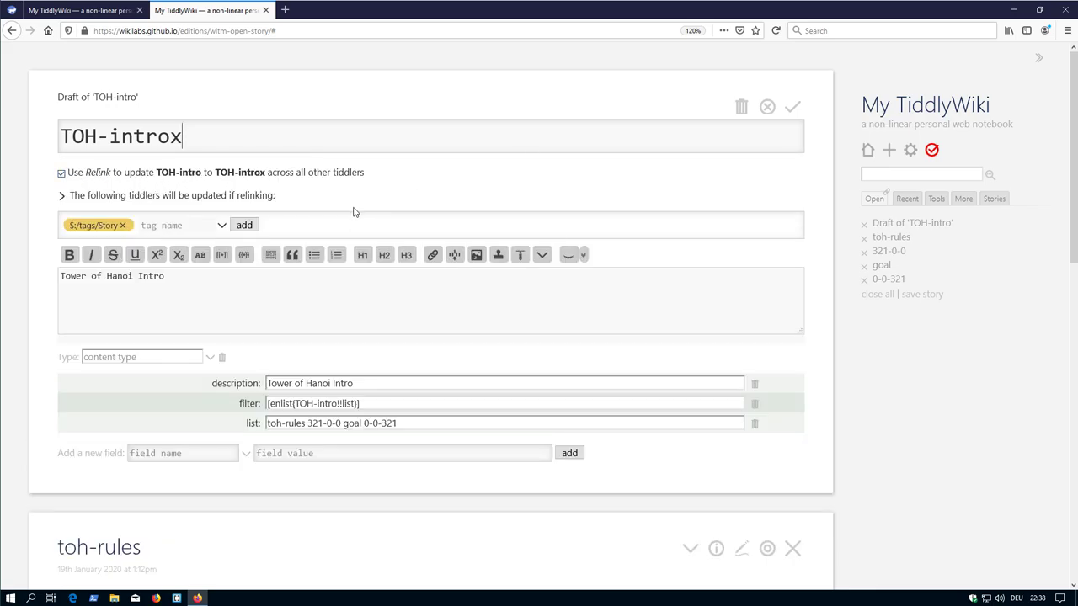
pyautogui.click(63, 195)
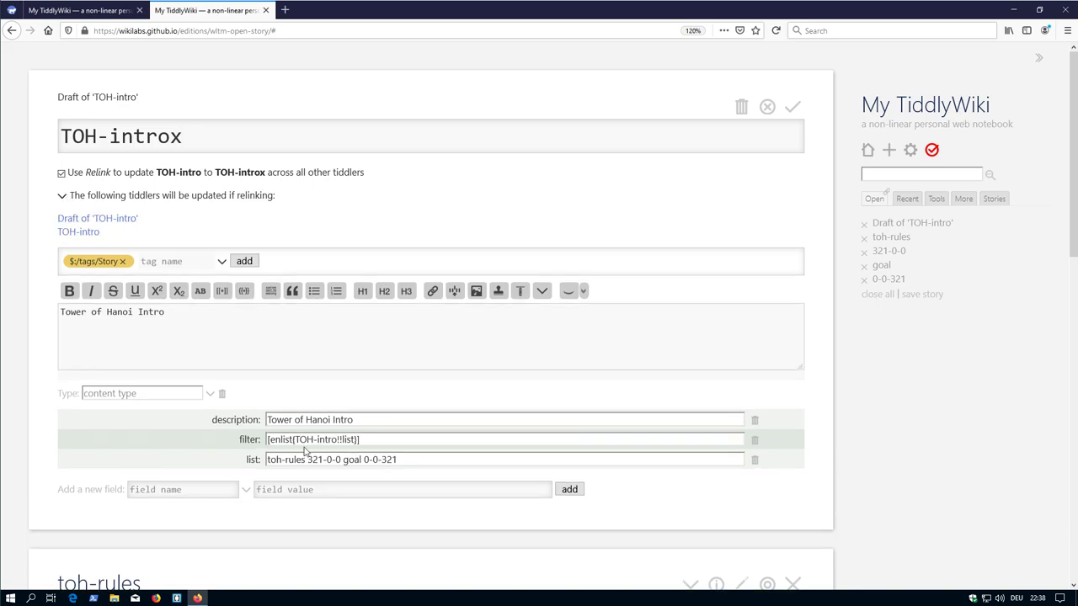
pyautogui.click(792, 106)
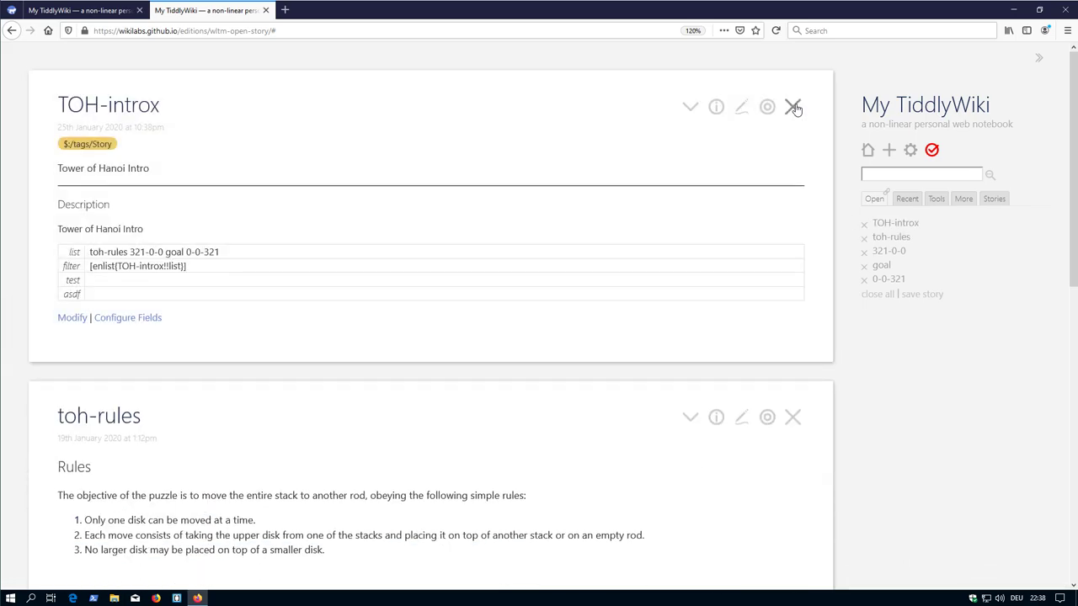
pyautogui.click(741, 106)
pyautogui.click(328, 348)
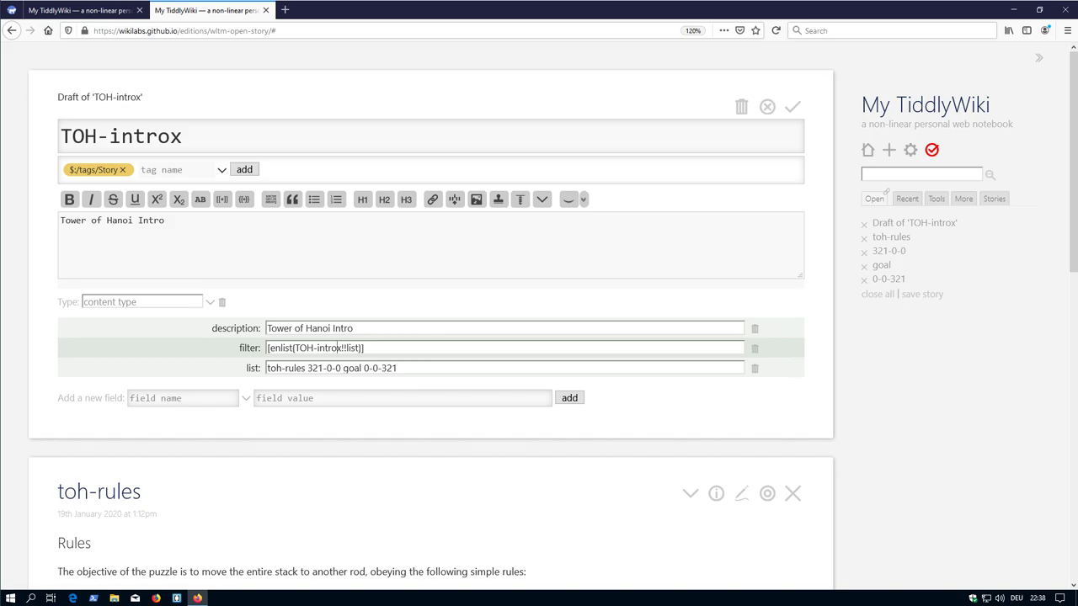
pyautogui.moveTo(337, 348); pyautogui.dragTo(344, 348)
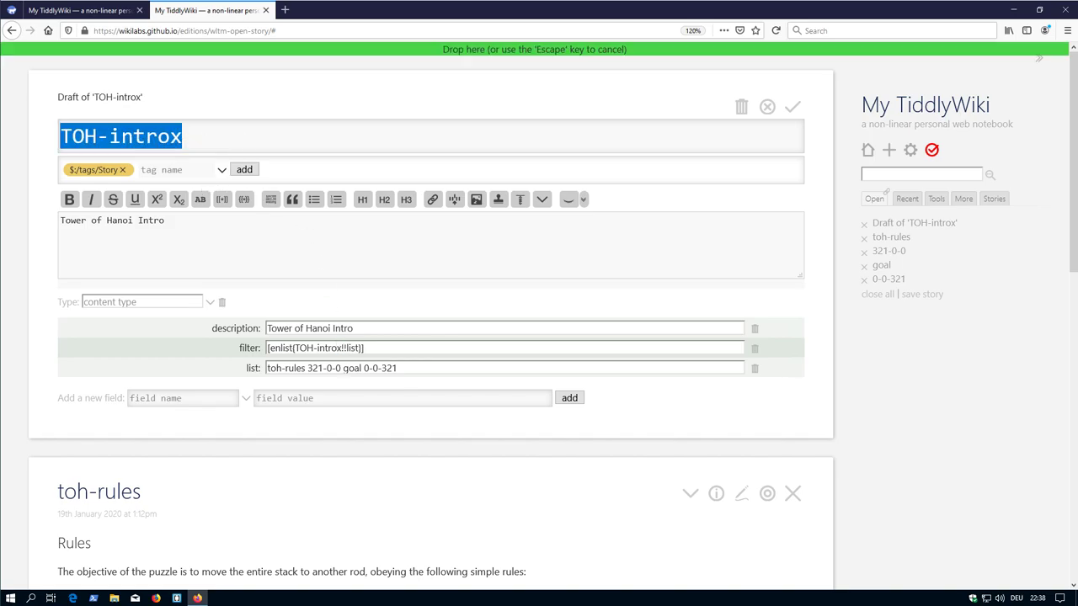
pyautogui.press('Escape')
pyautogui.press('End')
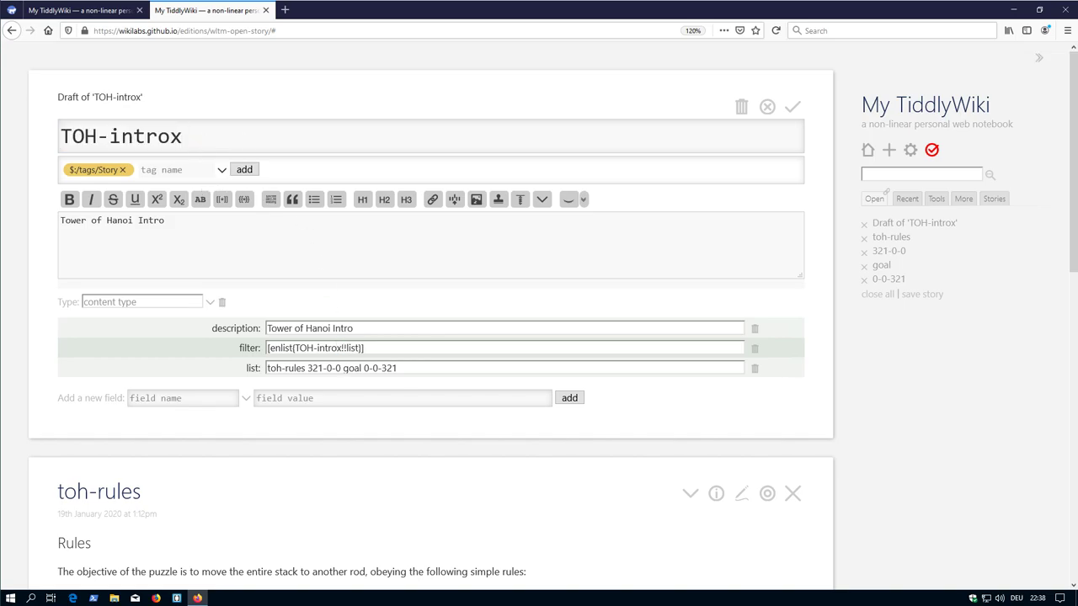
pyautogui.press('BackSpace')
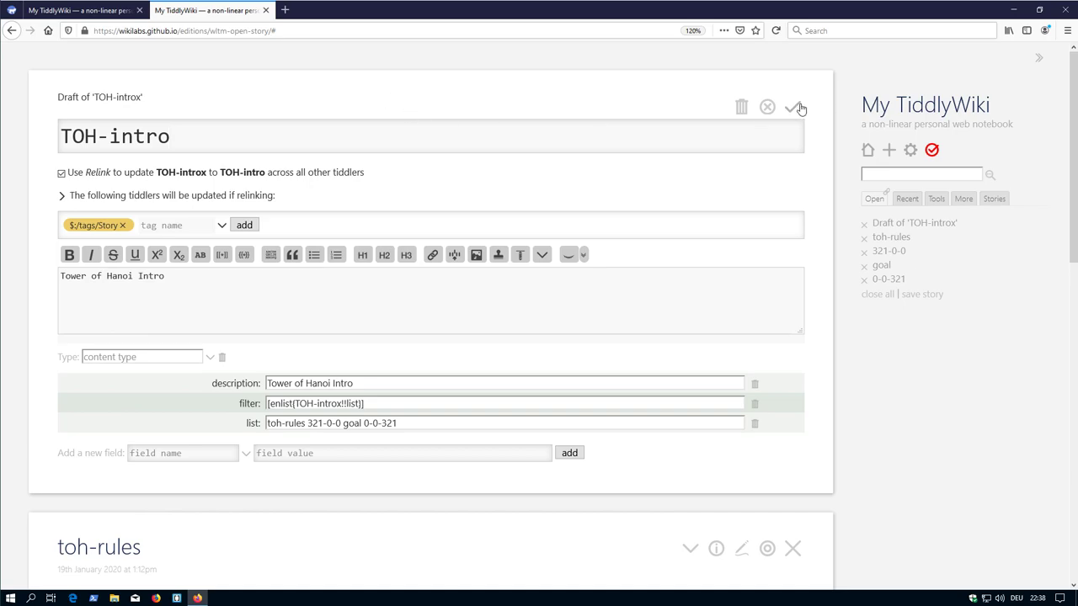
pyautogui.click(793, 107)
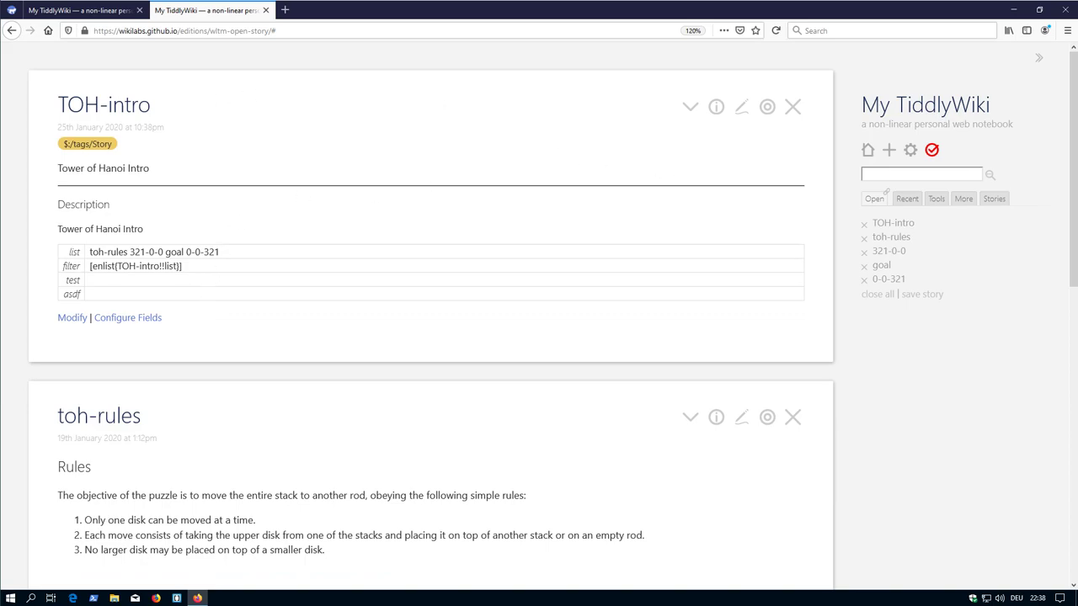
# Activate the TOH-intro story from the Stories list, review the river, then list recent tiddlers
pyautogui.click(987, 199)
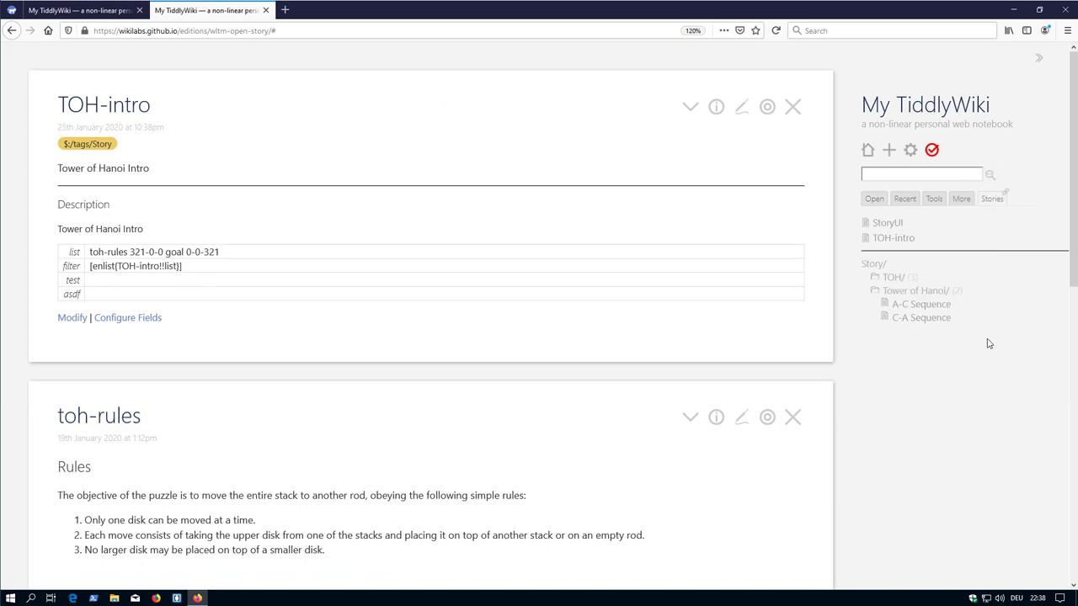
pyautogui.click(892, 240)
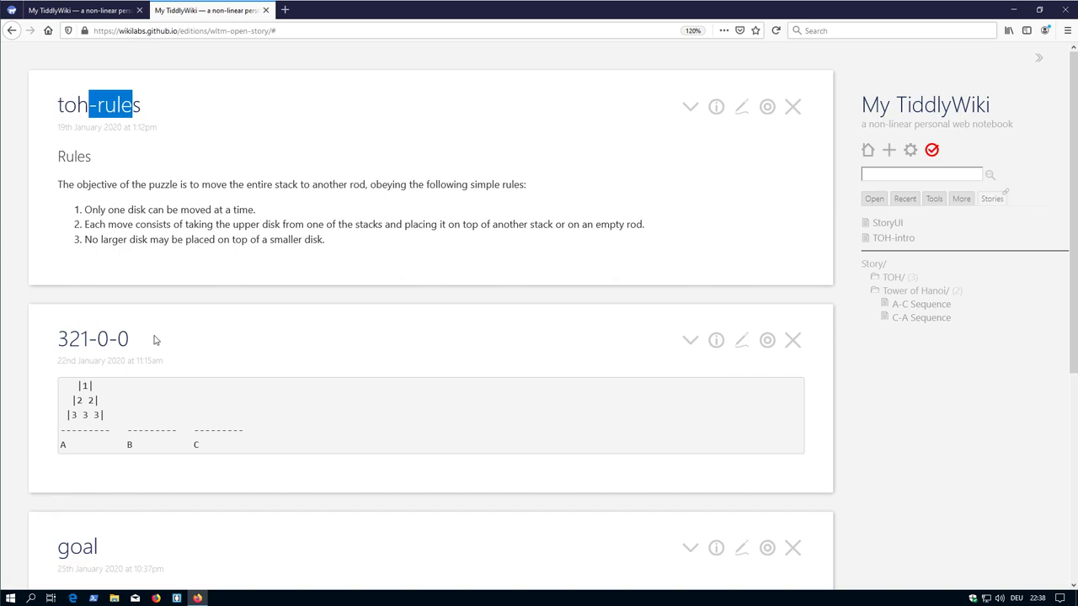
pyautogui.scroll(-2, 118, 422)
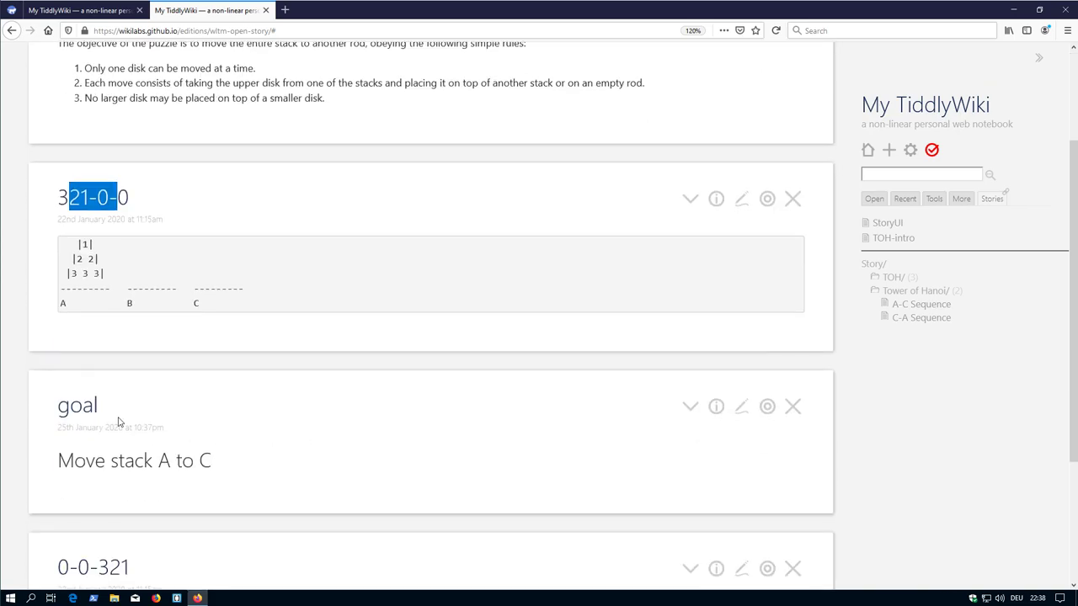
pyautogui.scroll(-2, 397, 440)
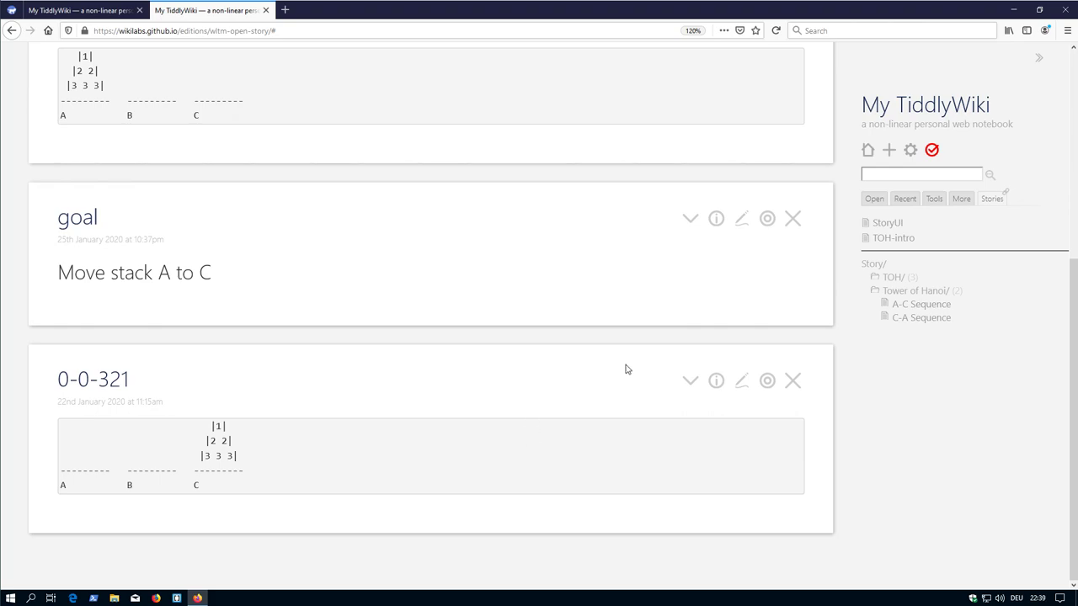
pyautogui.scroll(3, 645, 368)
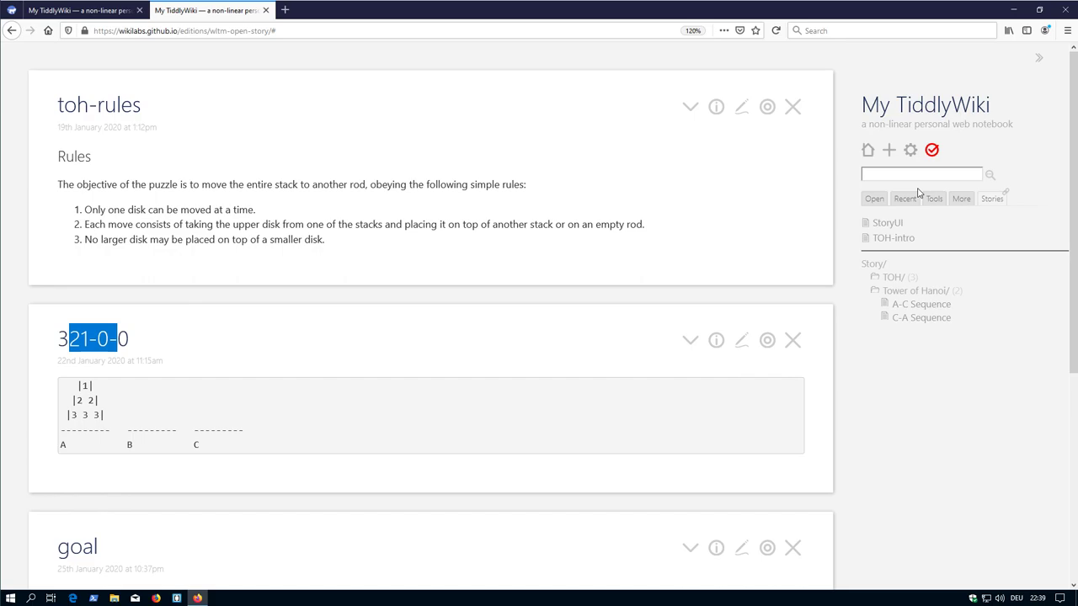
pyautogui.click(906, 196)
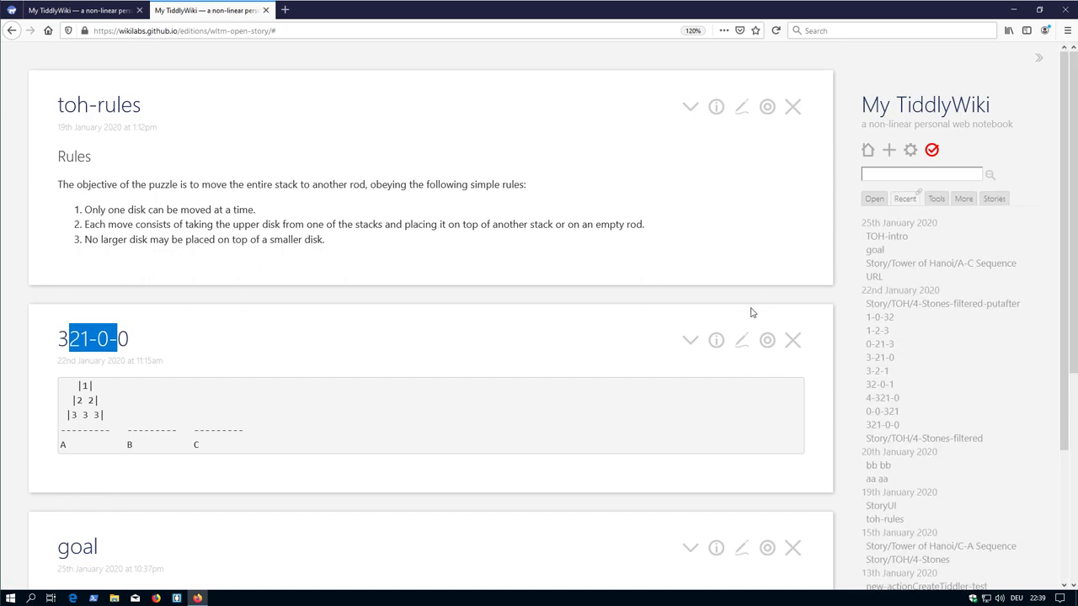
# Close all tiddlers, then open the eight position tiddlers from 1-0-32 to 321-0-0, plus toh-rules
pyautogui.click(874, 199)
pyautogui.click(880, 280)
pyautogui.click(913, 199)
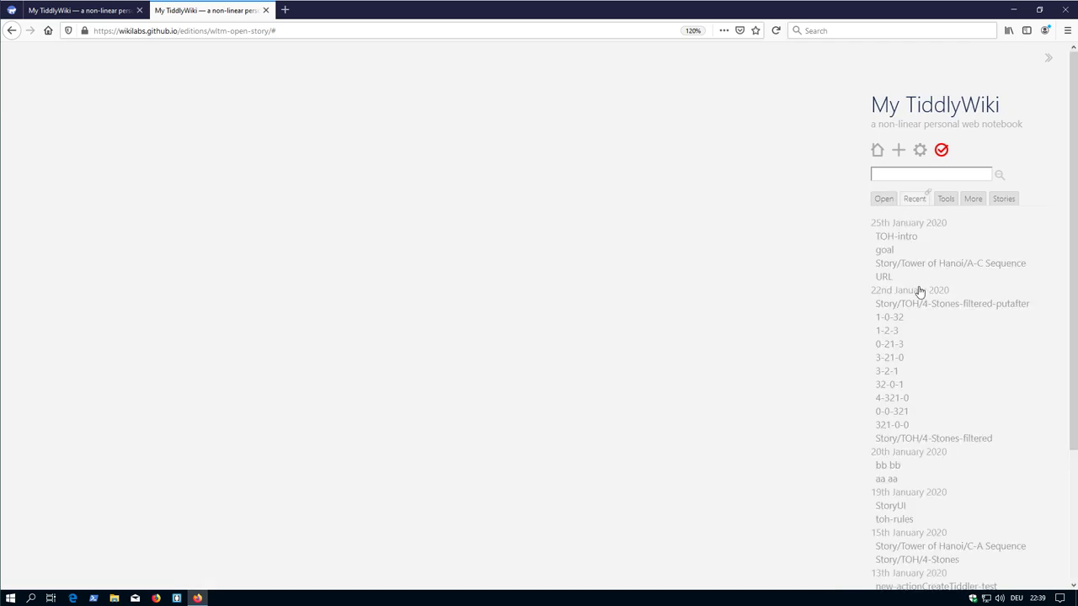
pyautogui.click(891, 317)
pyautogui.click(889, 330)
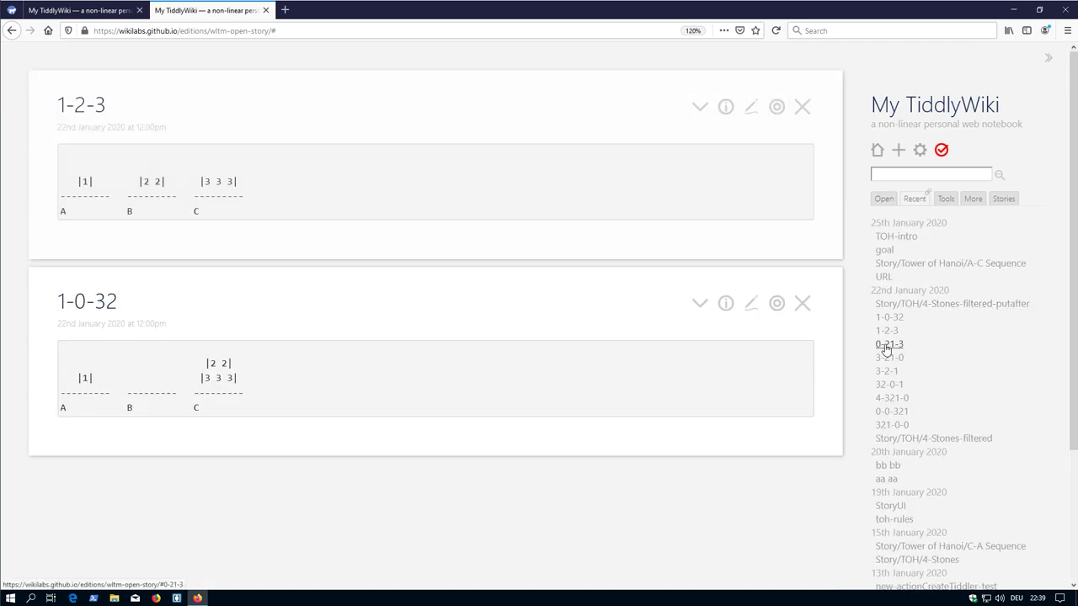
pyautogui.click(889, 343)
pyautogui.click(884, 360)
pyautogui.click(883, 371)
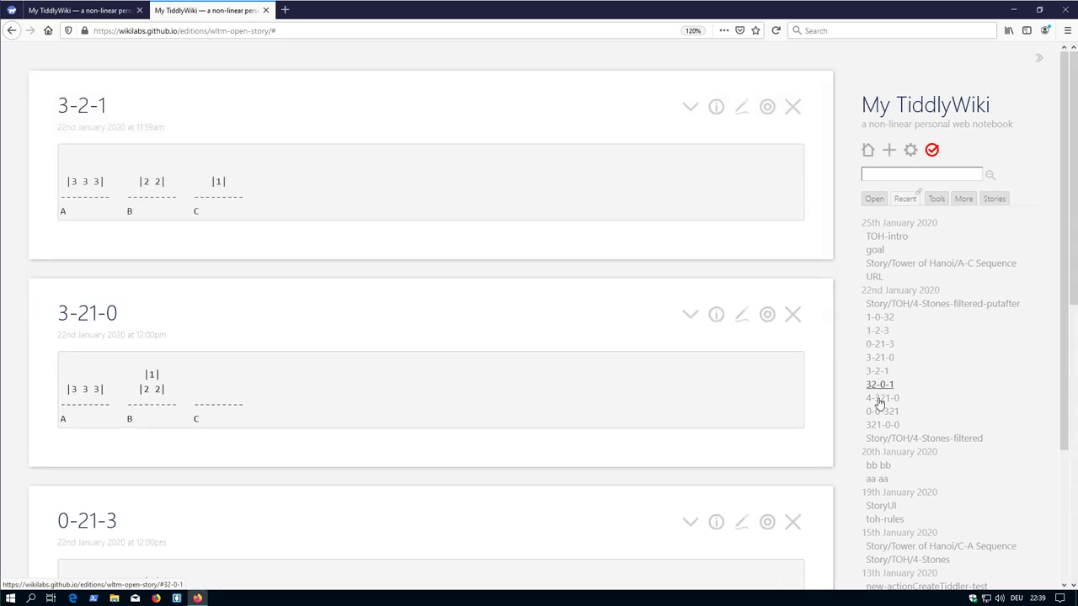
pyautogui.click(881, 385)
pyautogui.click(880, 412)
pyautogui.click(881, 425)
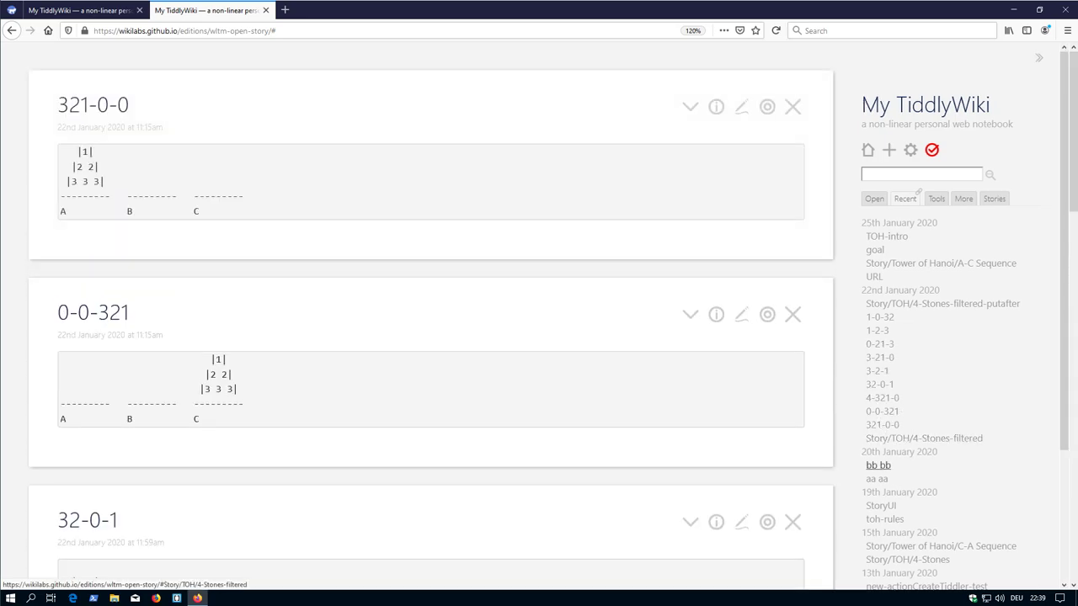
pyautogui.click(884, 519)
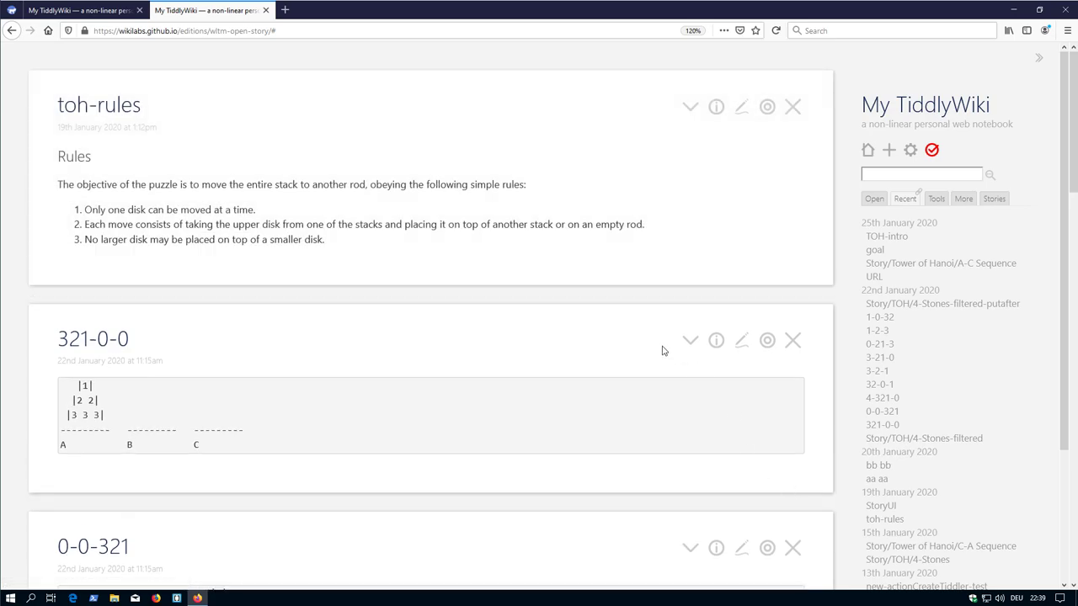
# Move 0-0-321 to the end of the open tiddlers list
pyautogui.scroll(-2, 419, 251)
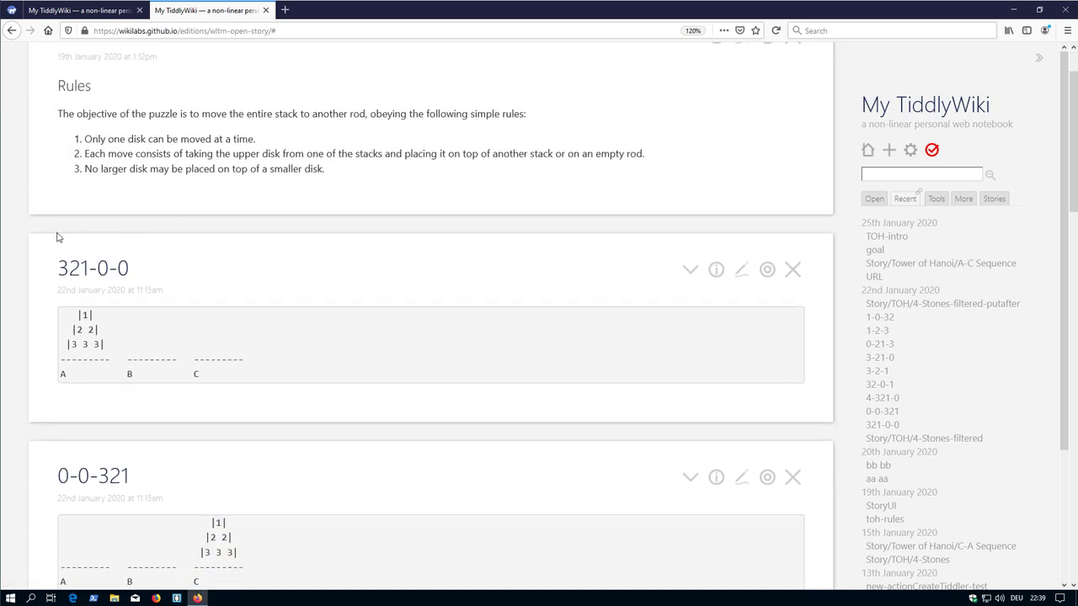
pyautogui.scroll(-3, 539, 274)
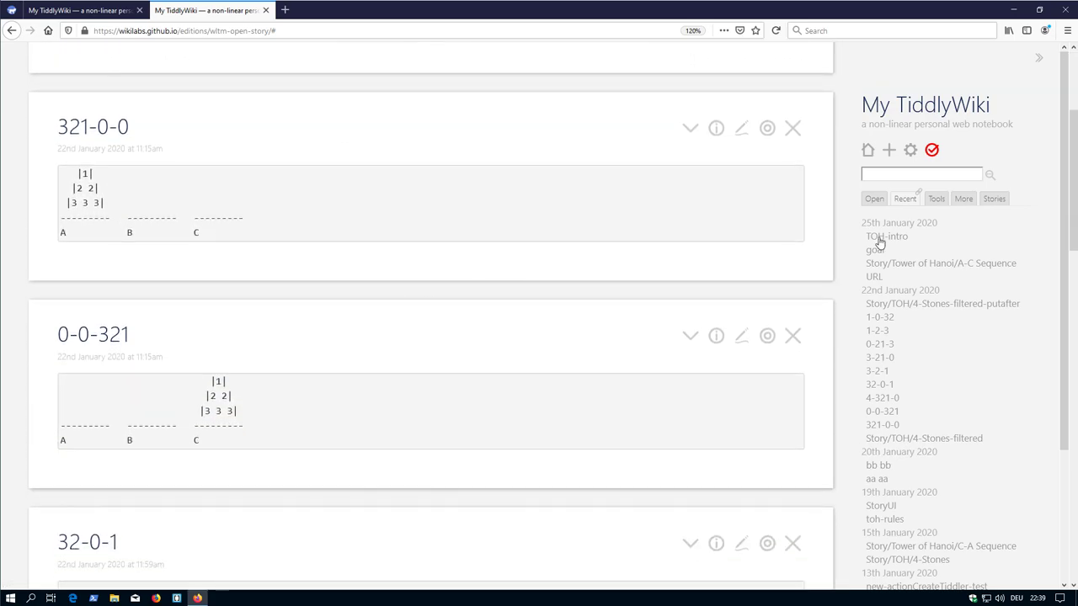
pyautogui.click(873, 199)
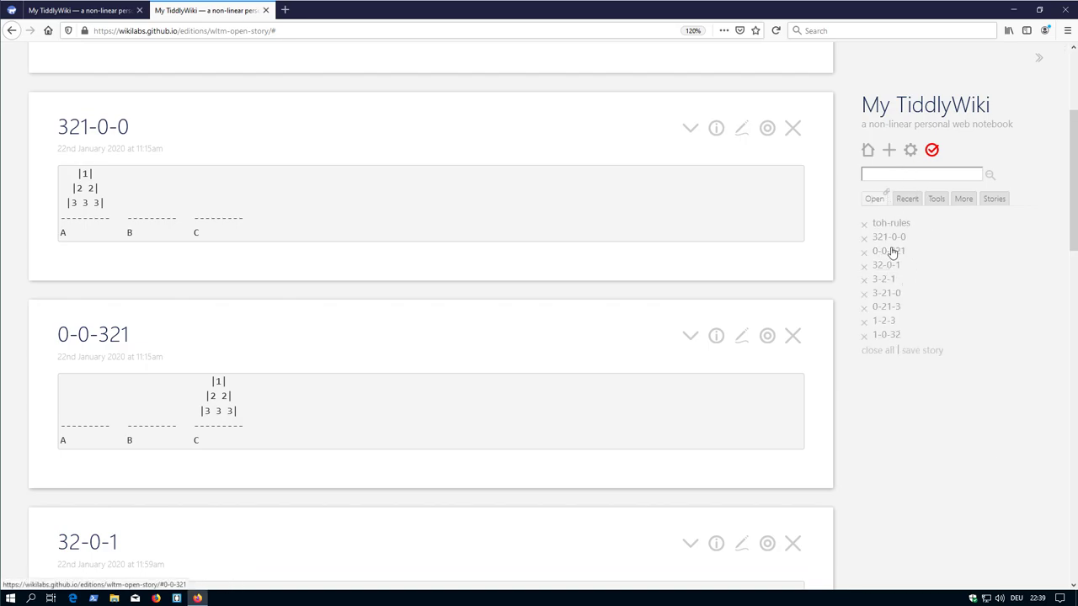
pyautogui.moveTo(890, 251); pyautogui.dragTo(887, 320)
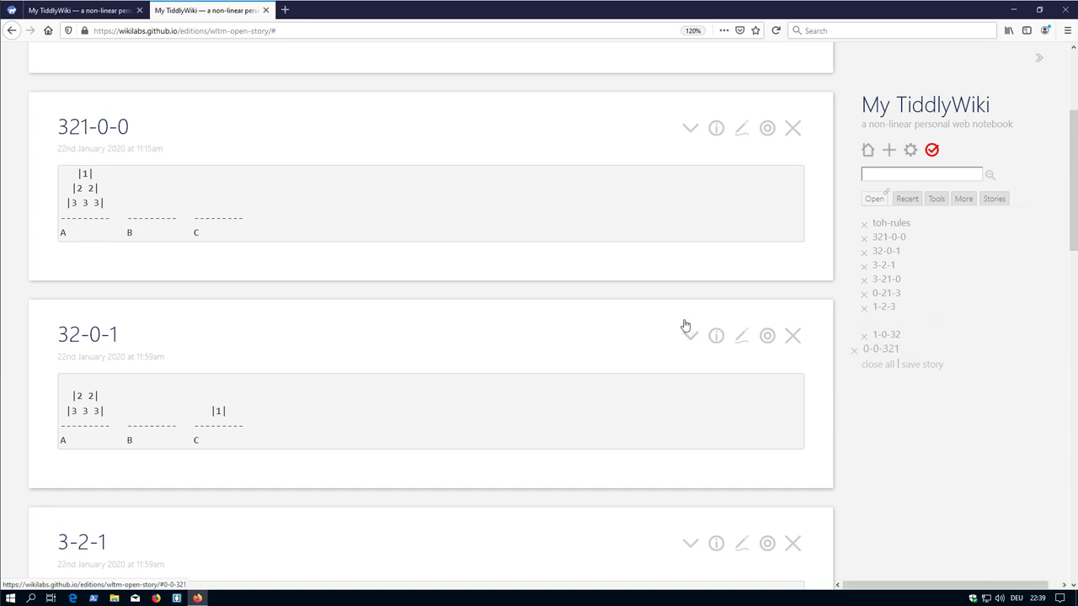
pyautogui.scroll(3, 212, 212)
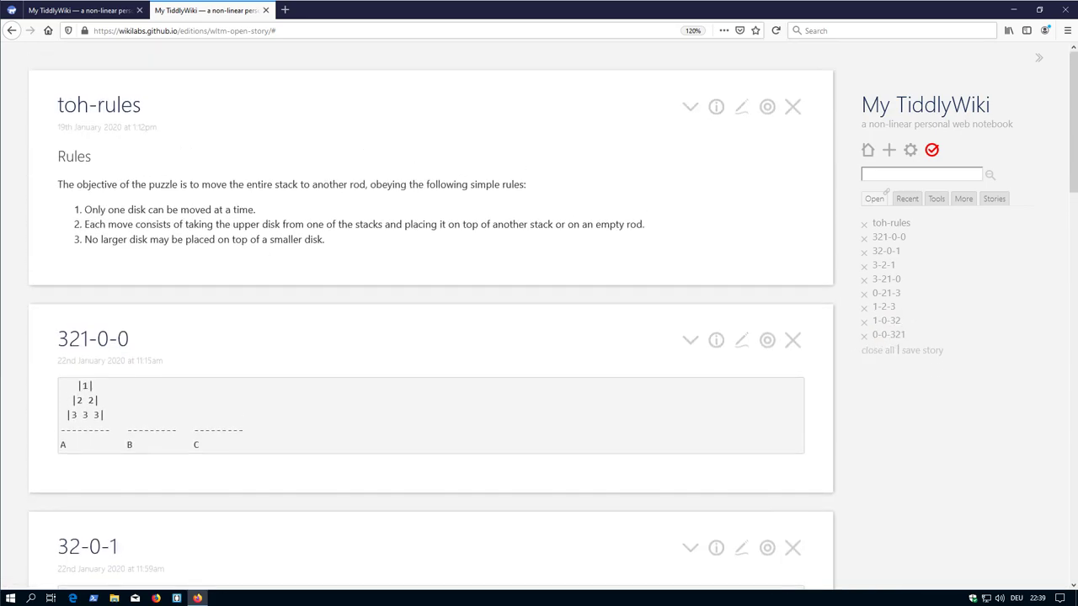
pyautogui.scroll(-2, 256, 206)
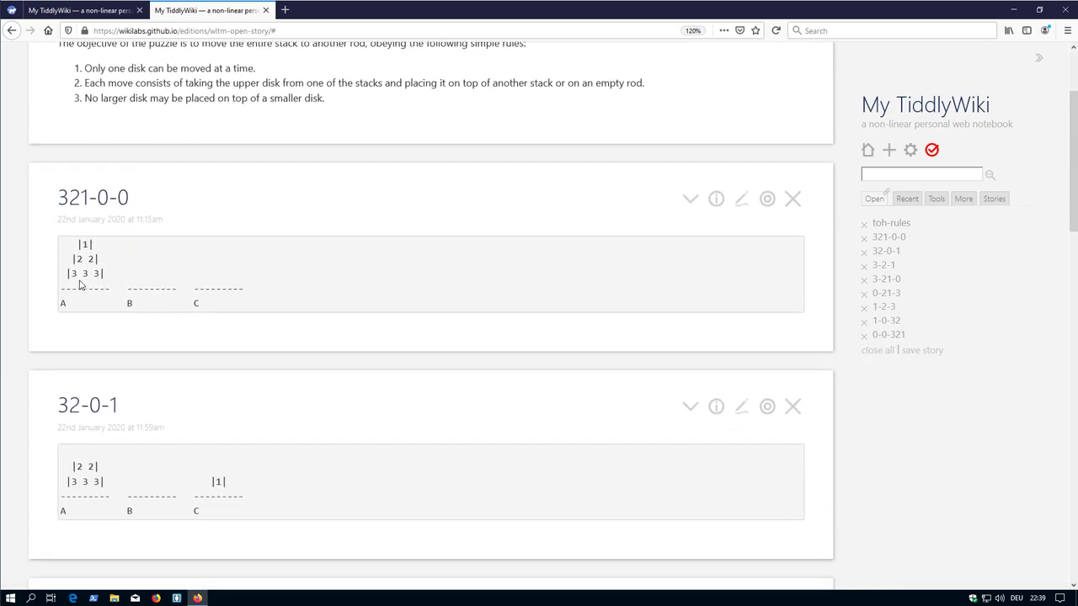
pyautogui.scroll(-4, 80, 286)
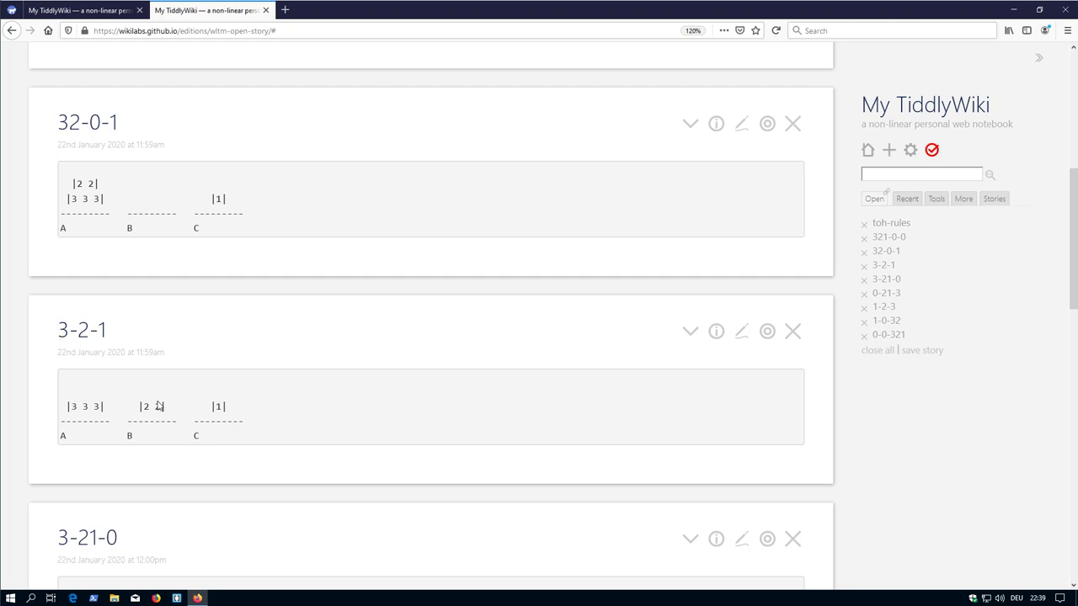
pyautogui.scroll(-3, 176, 412)
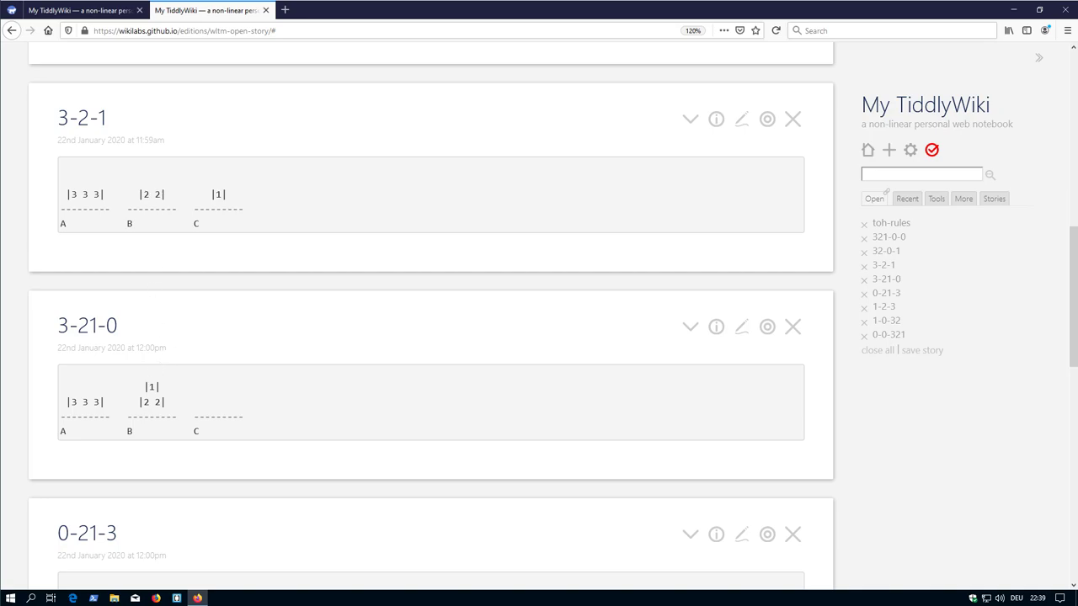
pyautogui.scroll(-2, 279, 404)
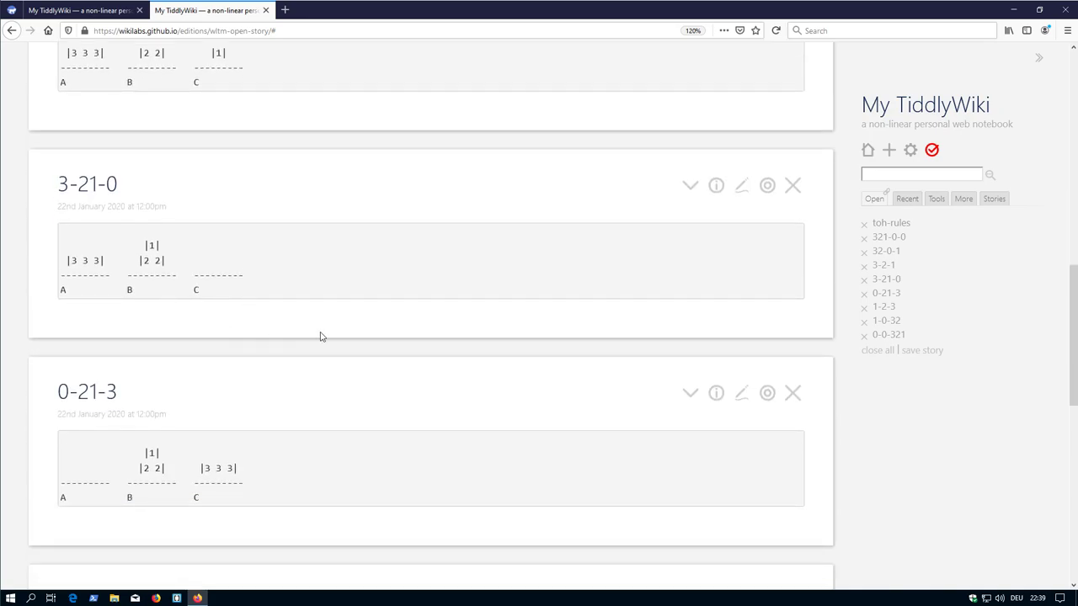
pyautogui.scroll(-3, 319, 335)
pyautogui.scroll(-2, 309, 329)
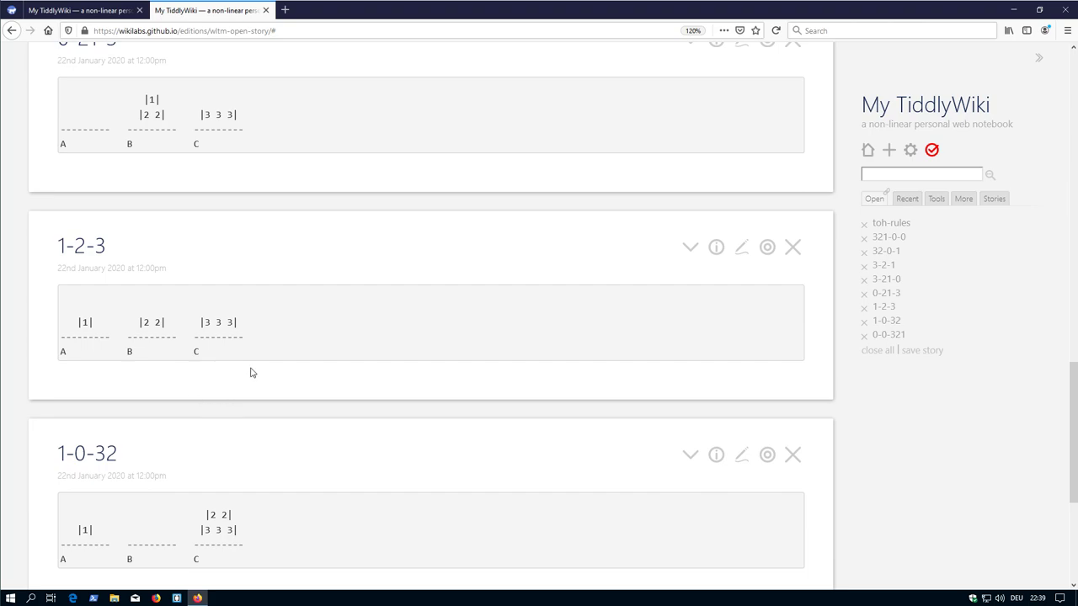
pyautogui.scroll(-4, 250, 373)
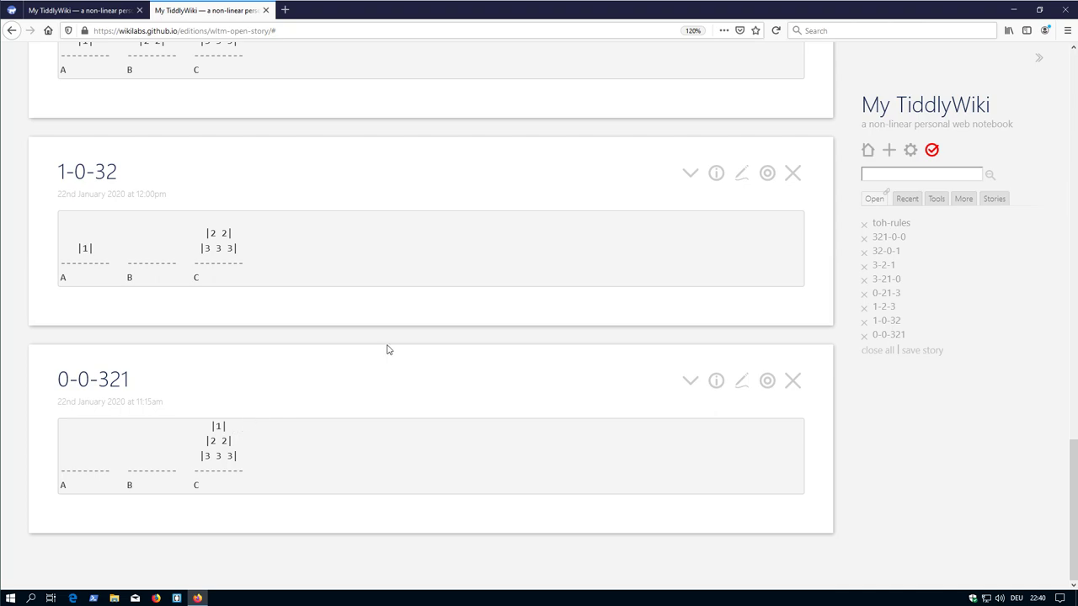
pyautogui.scroll(18, 617, 223)
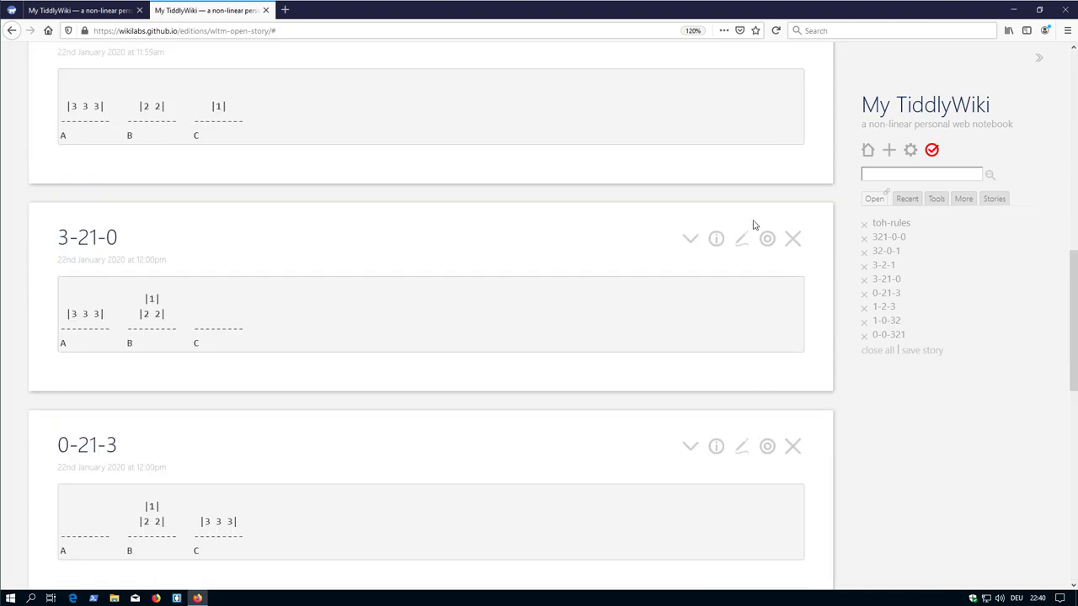
pyautogui.scroll(4, 733, 228)
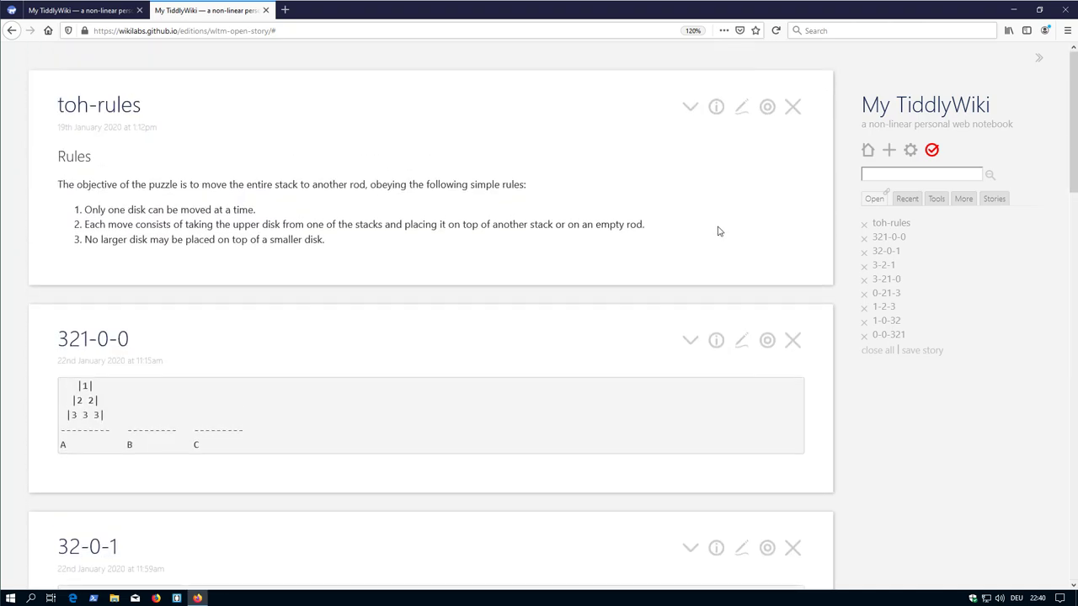
# Save the open tiddlers as a new story draft titled TOH-sequence
pyautogui.click(934, 351)
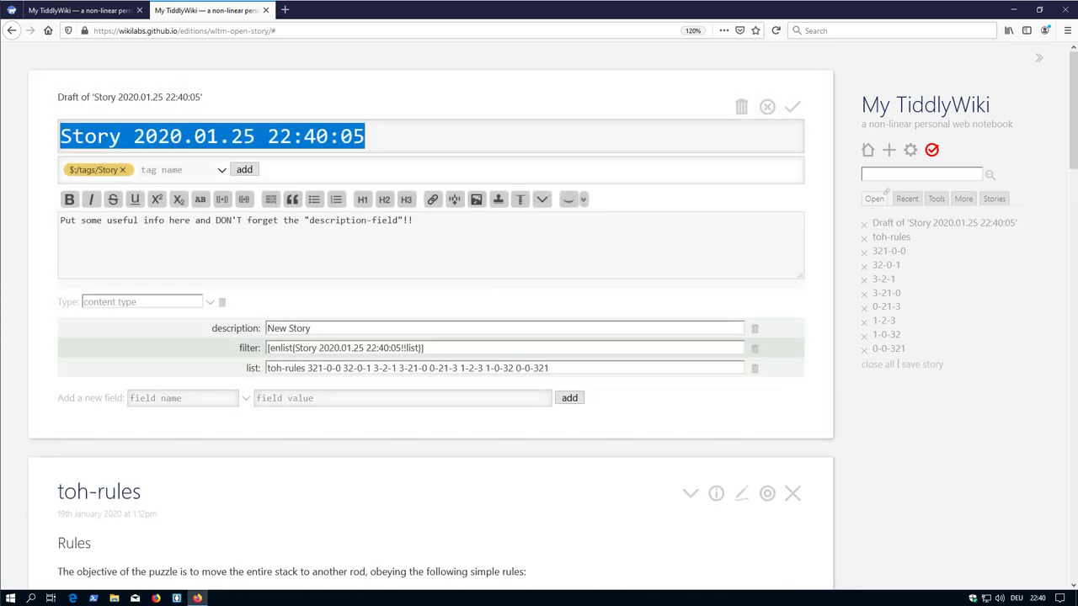
pyautogui.write('TOH')
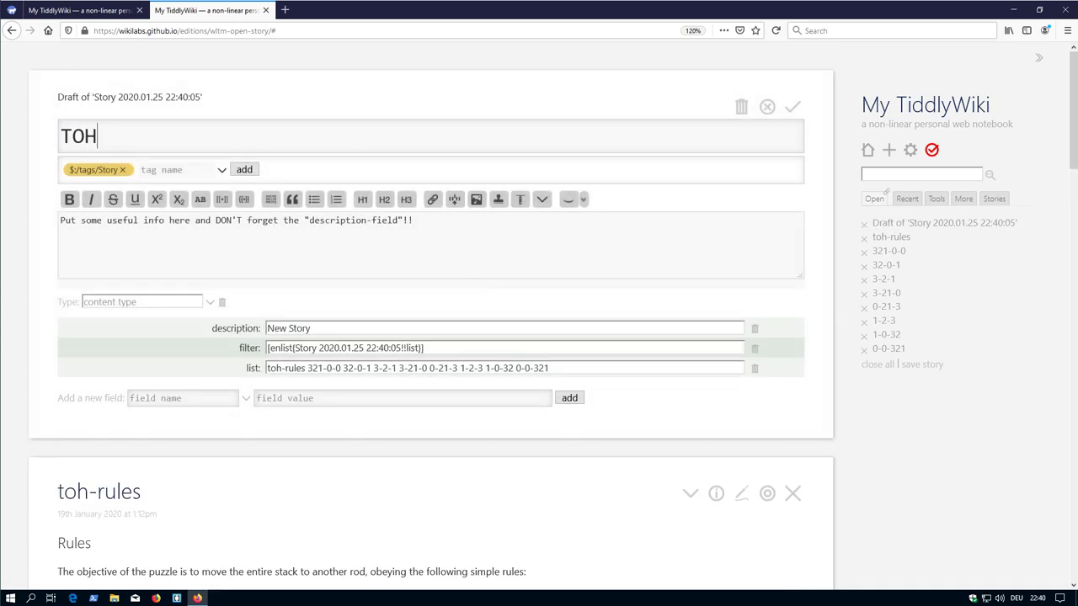
pyautogui.write('-sequence')
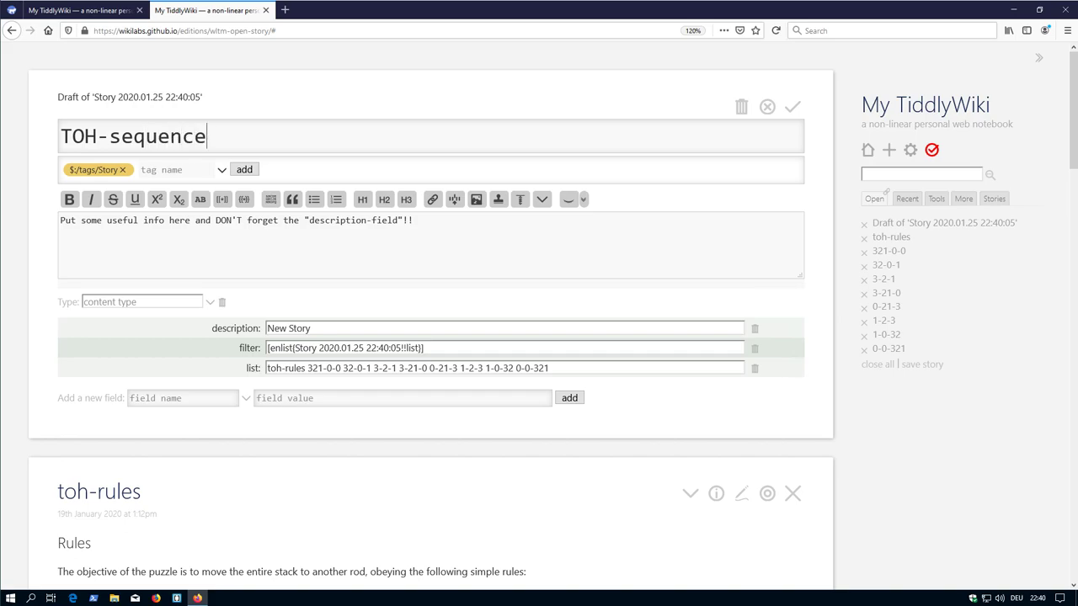
pyautogui.hotkey('ctrl', 'a')
pyautogui.click(346, 221)
pyautogui.hotkey('ctrl', 'a')
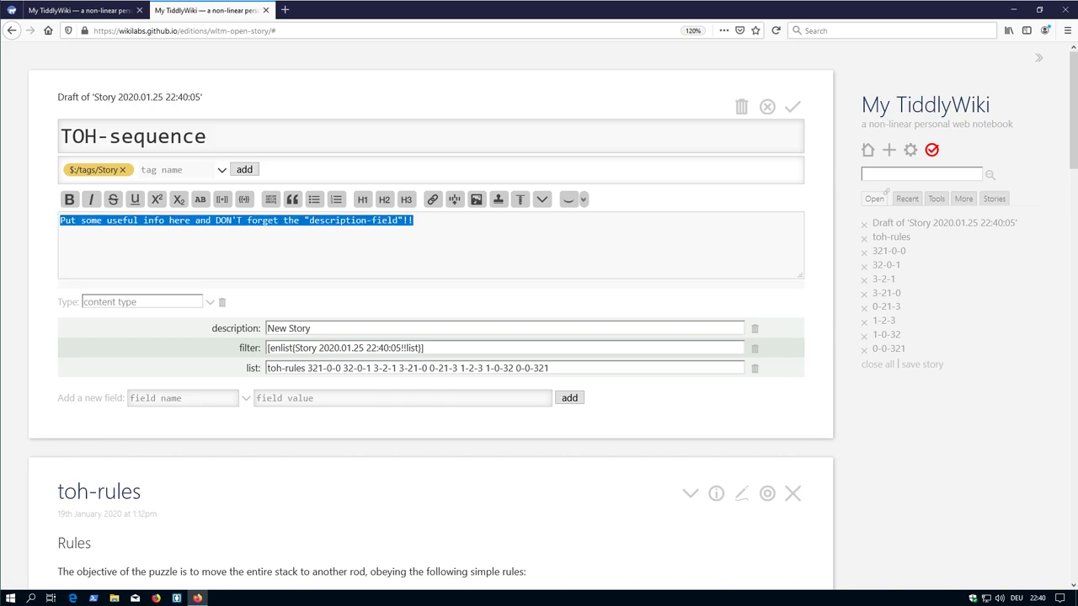
pyautogui.click(415, 221)
pyautogui.hotkey('shift', 'Tab')
pyautogui.press('Home')
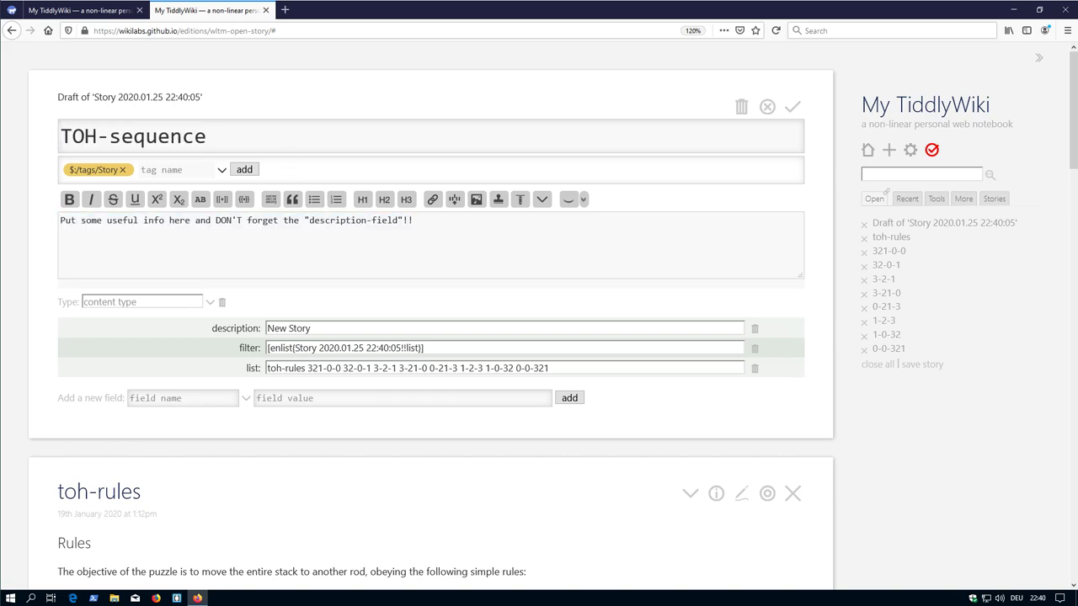
pyautogui.tripleClick(305, 220)
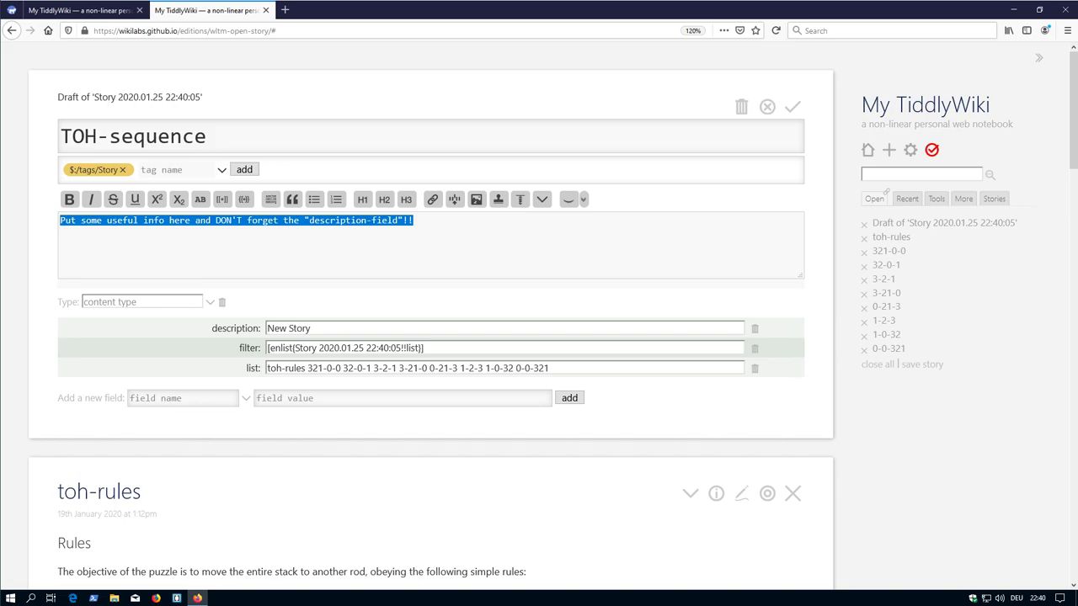
pyautogui.click(414, 219)
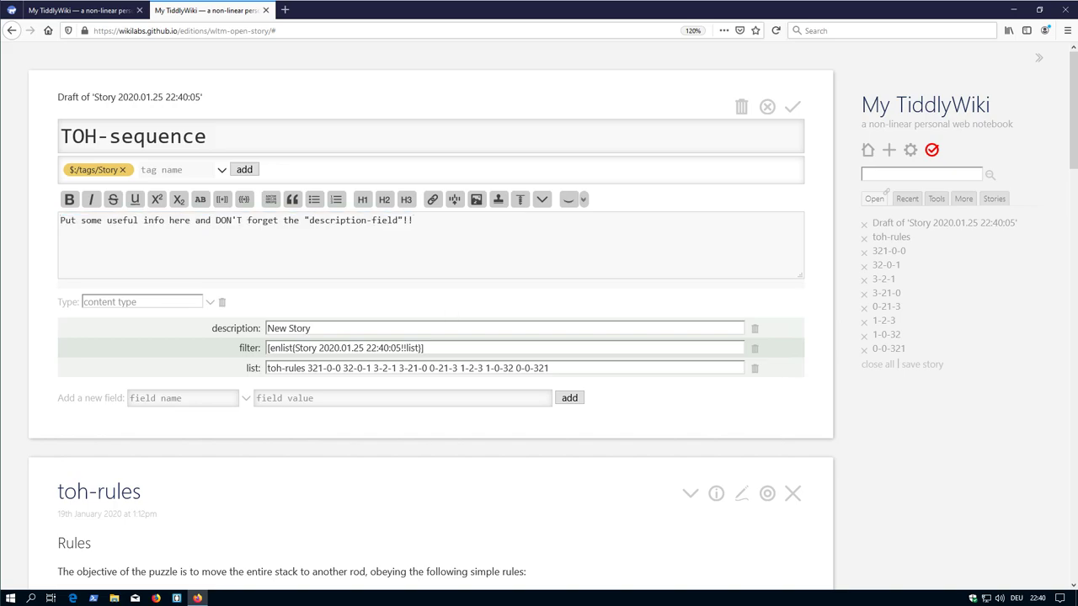
pyautogui.hotkey('shift', 'Home')
pyautogui.hotkey('ctrl', 'c')
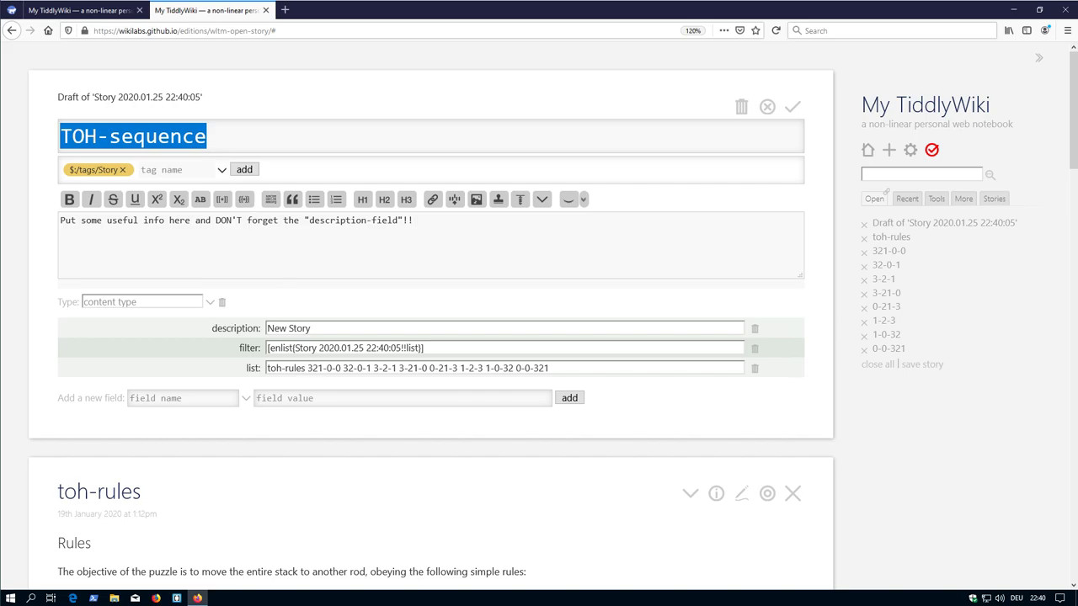
# Set the filter to [enlist[TOH-sequence!!list]] and the description to TOH-Sequence
pyautogui.moveTo(294, 347); pyautogui.dragTo(401, 348)
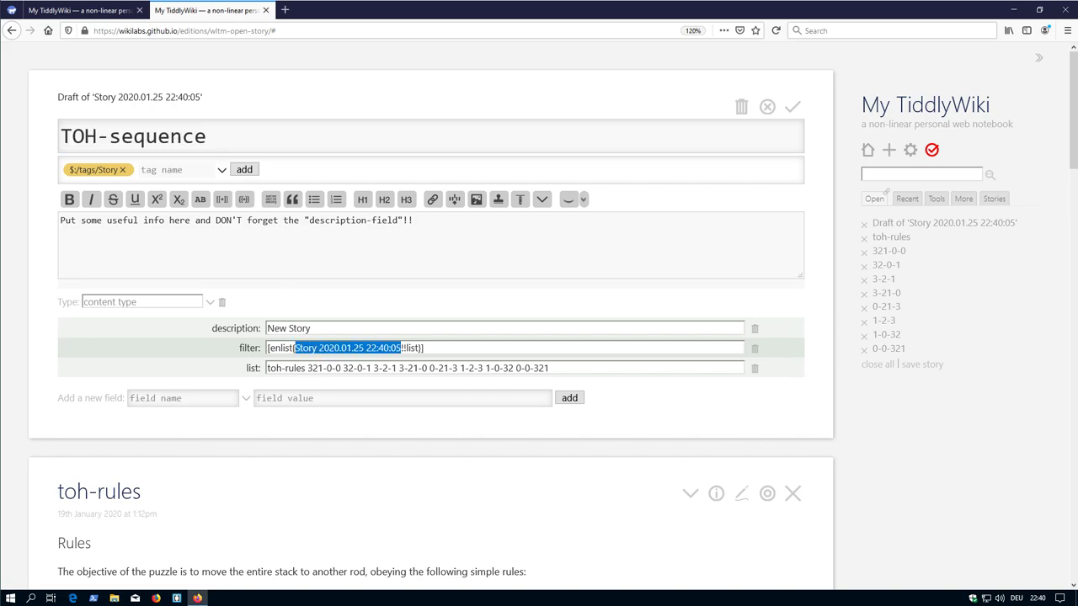
pyautogui.hotkey('ctrl', 'v')
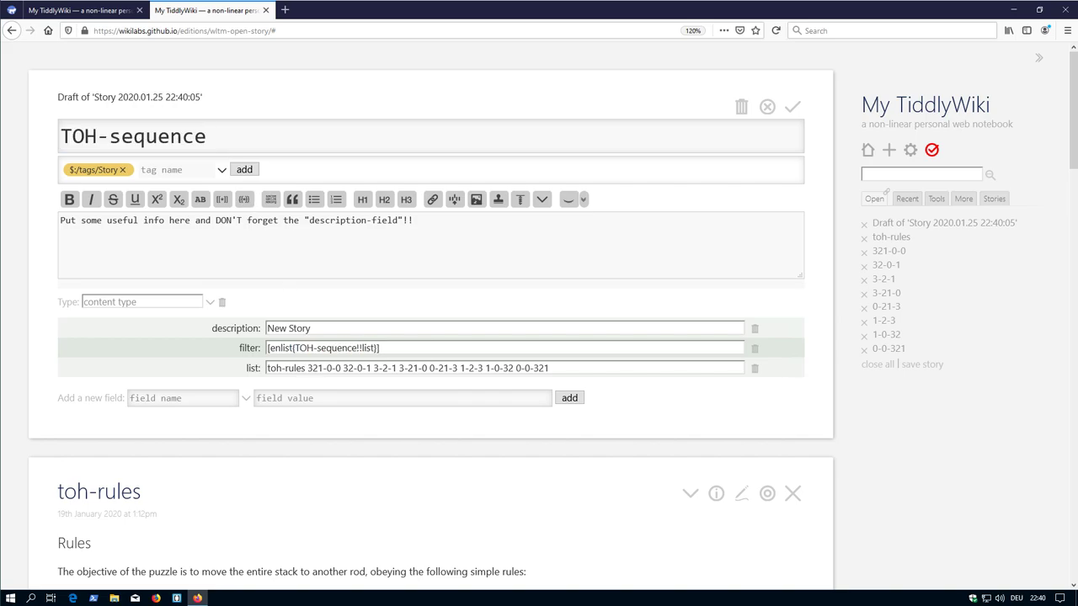
pyautogui.moveTo(310, 329); pyautogui.dragTo(239, 312)
pyautogui.write('TOH-Sequence')
# Replace the body with {{!!description}} and save the TOH-sequence story
pyautogui.hotkey('ctrl', 'a')
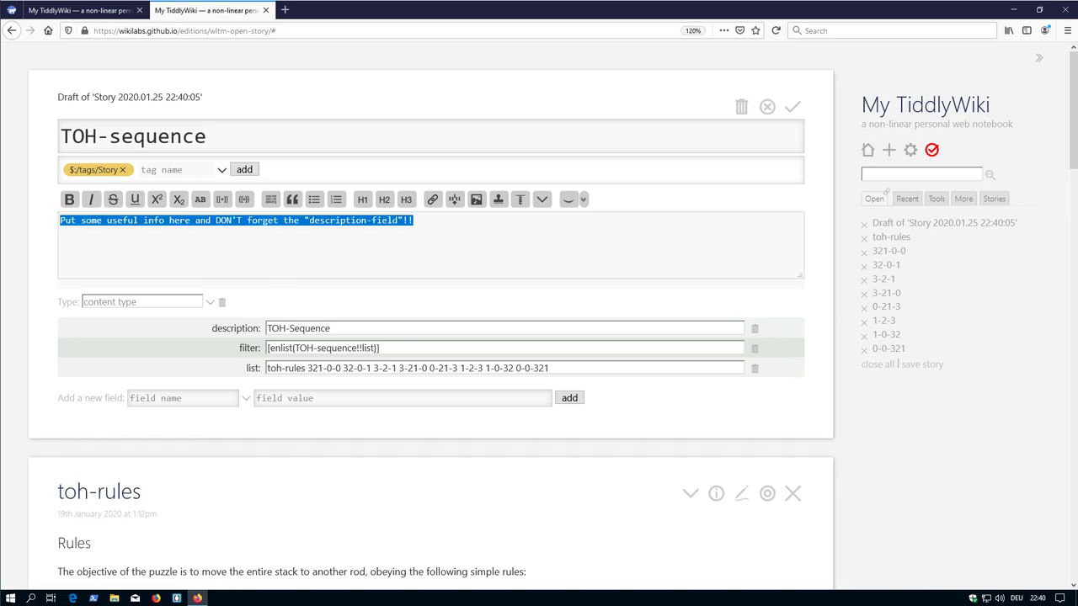
pyautogui.write('66')
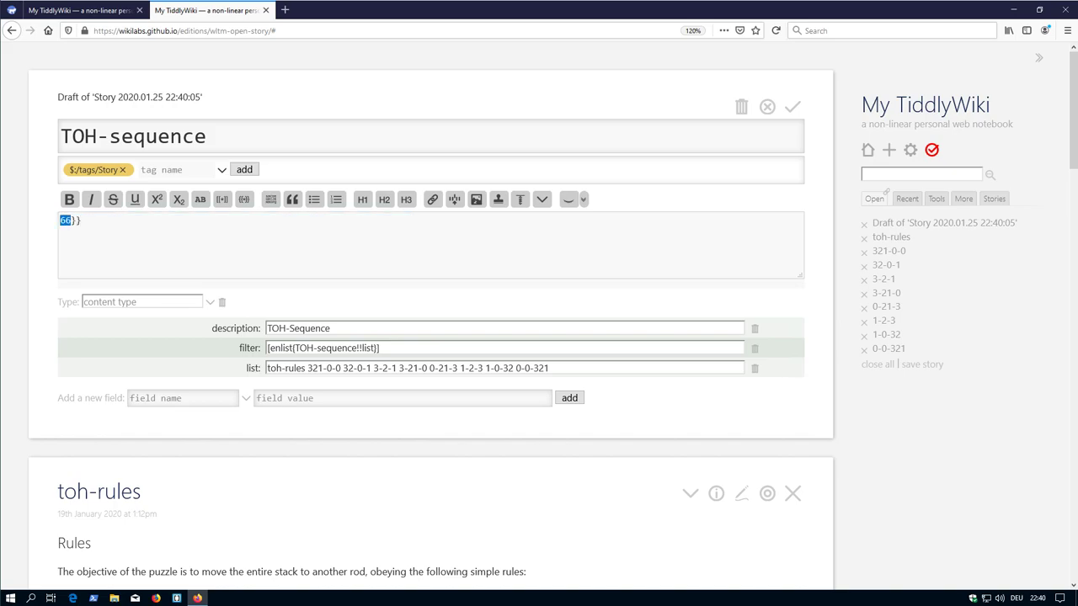
pyautogui.write('{{!!description')
pyautogui.click(792, 106)
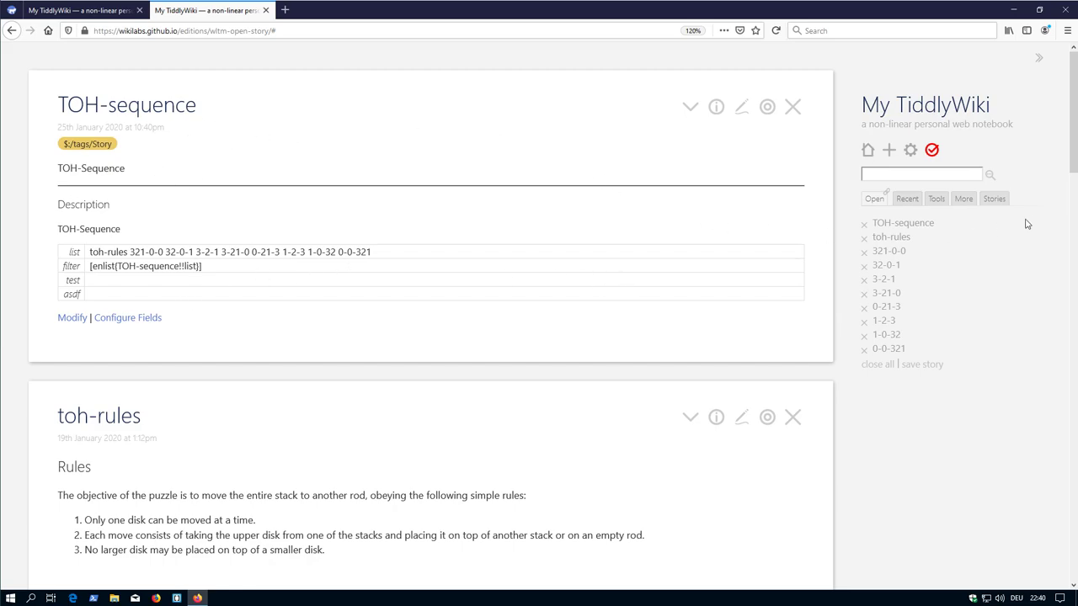
# Switch between the TOH-intro and TOH-sequence stories, then open both story tiddlers
pyautogui.click(995, 199)
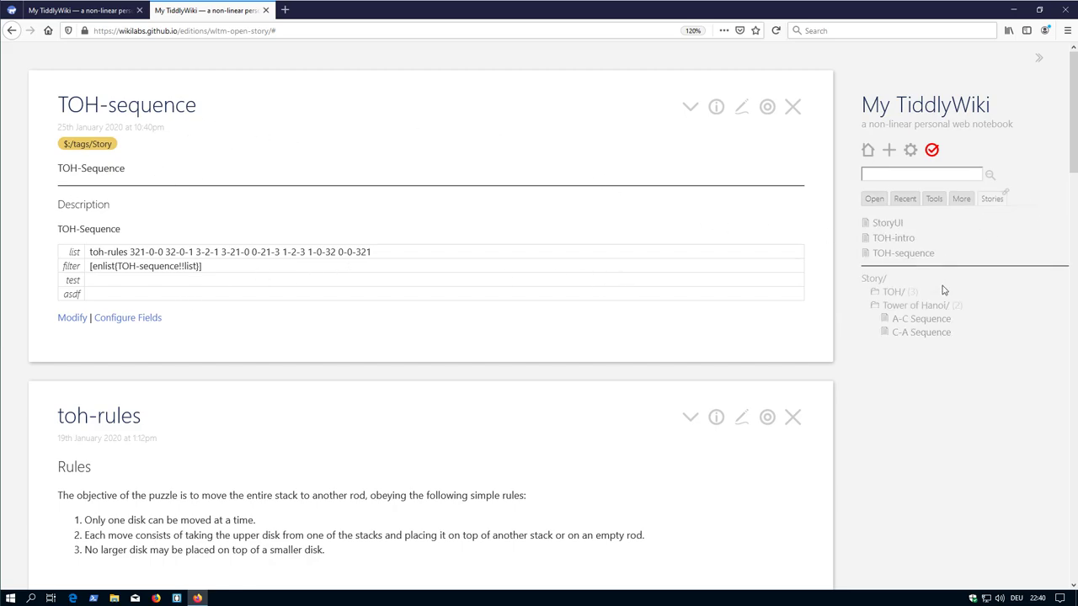
pyautogui.click(889, 239)
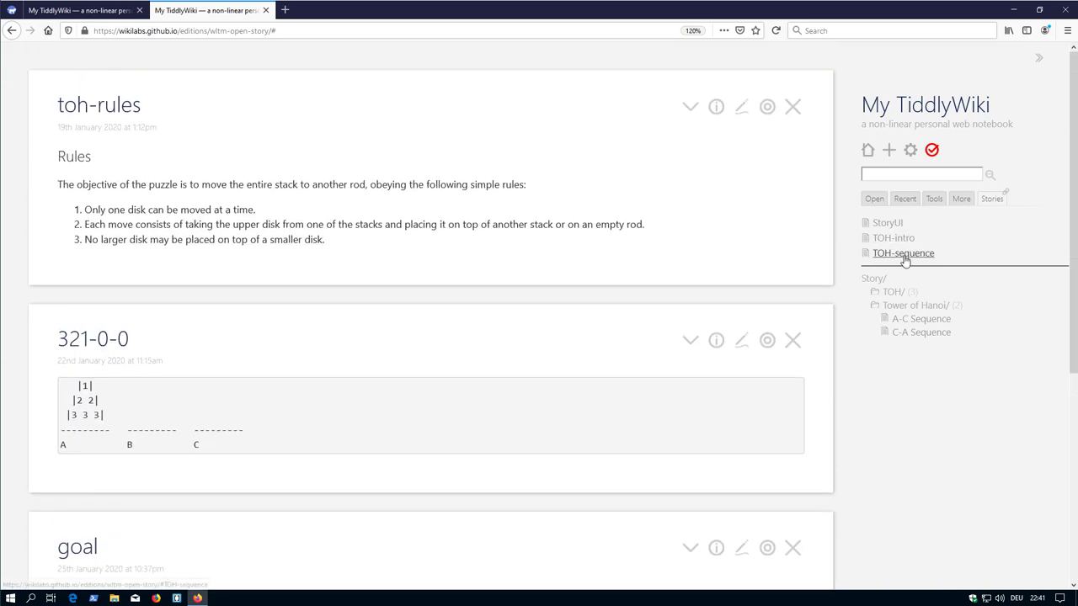
pyautogui.click(903, 253)
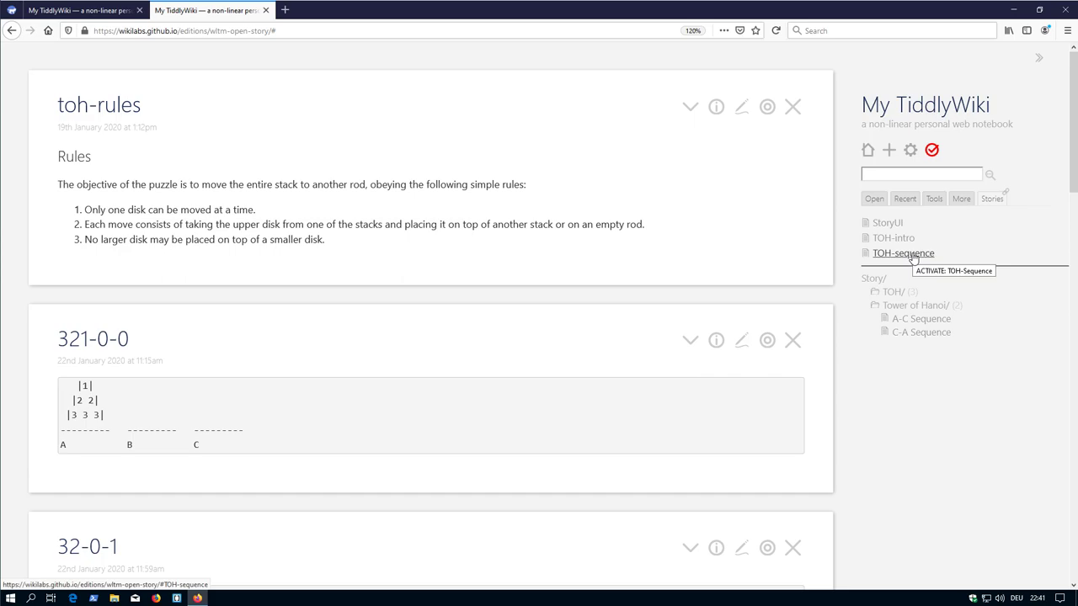
pyautogui.click(899, 239)
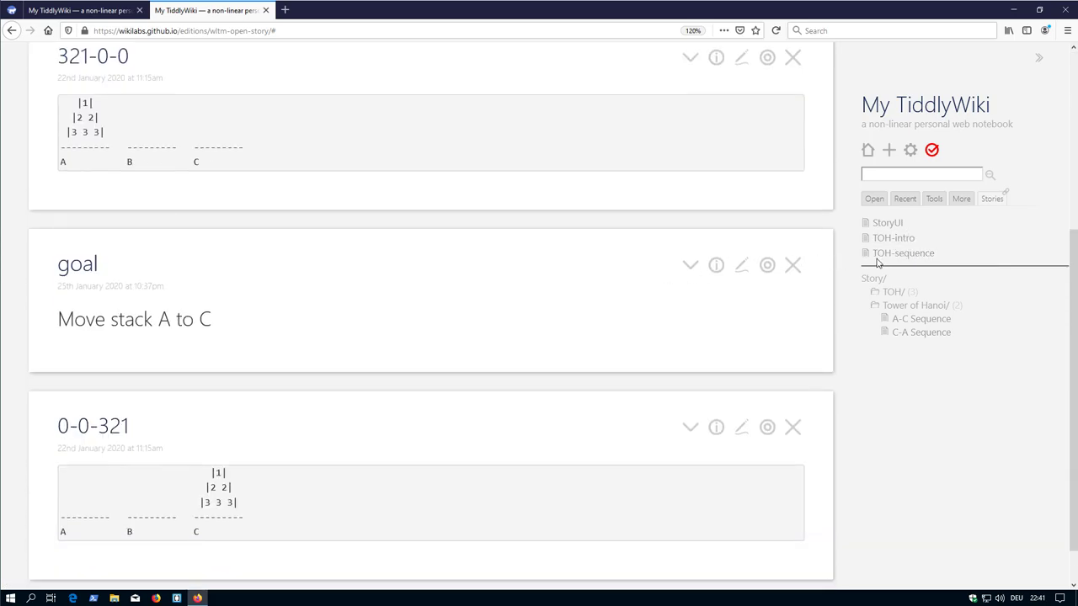
pyautogui.click(901, 254)
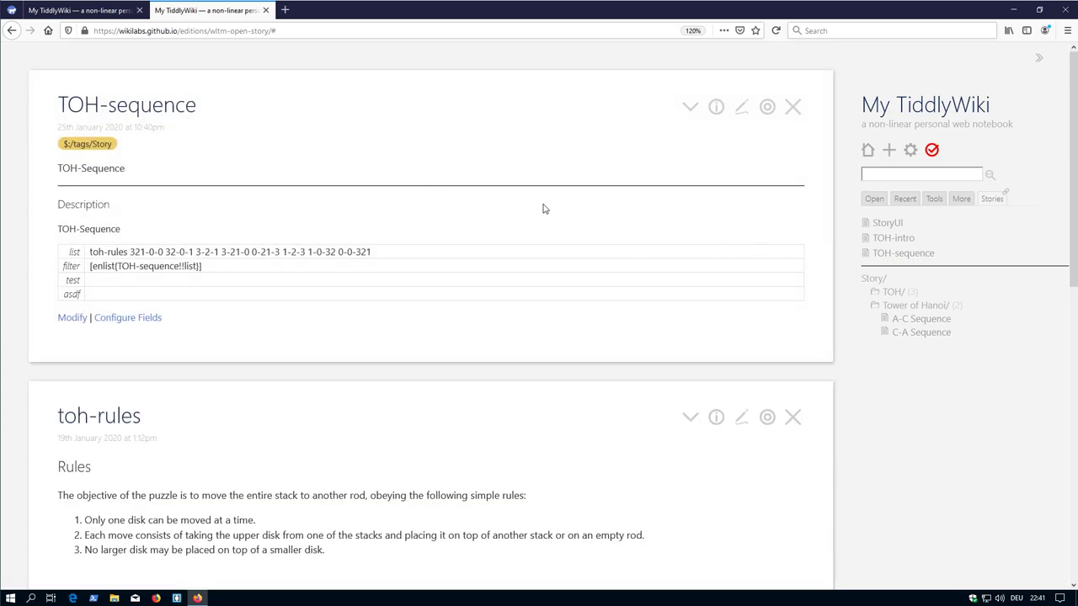
pyautogui.click(876, 238)
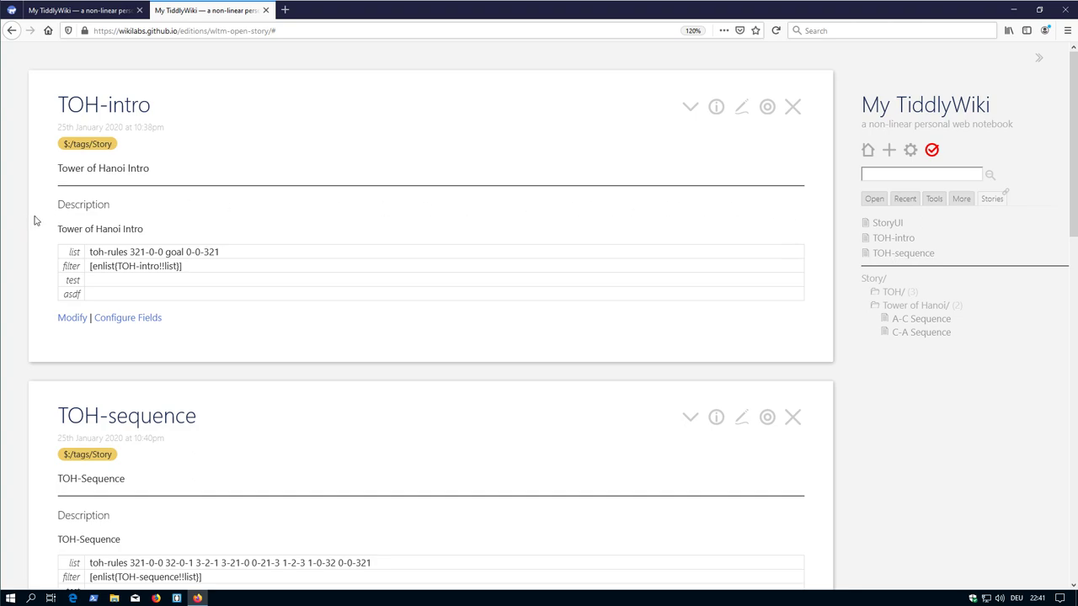
# Delete asdf from $:/core/ui/AdvancedSearch/Story/FieldList, leaving 'list filter test', then close it
pyautogui.click(71, 325)
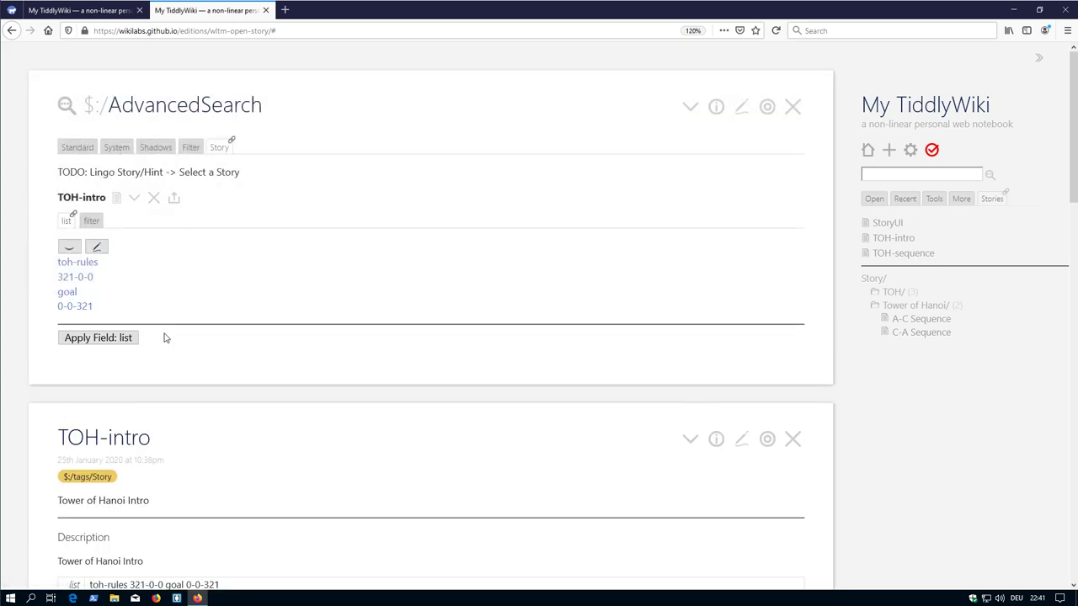
pyautogui.scroll(-4, 343, 467)
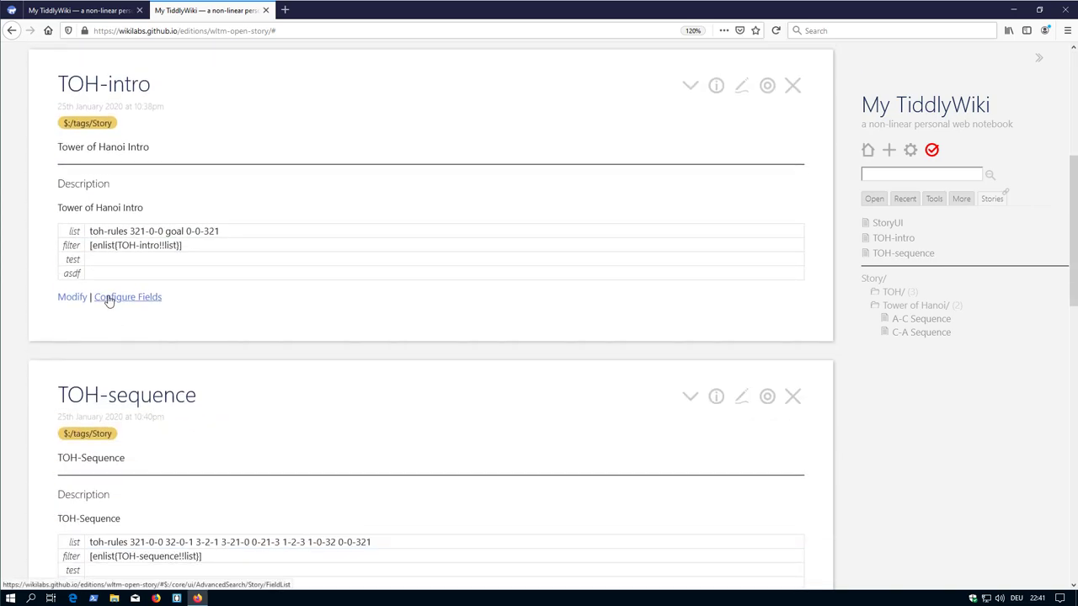
pyautogui.click(108, 297)
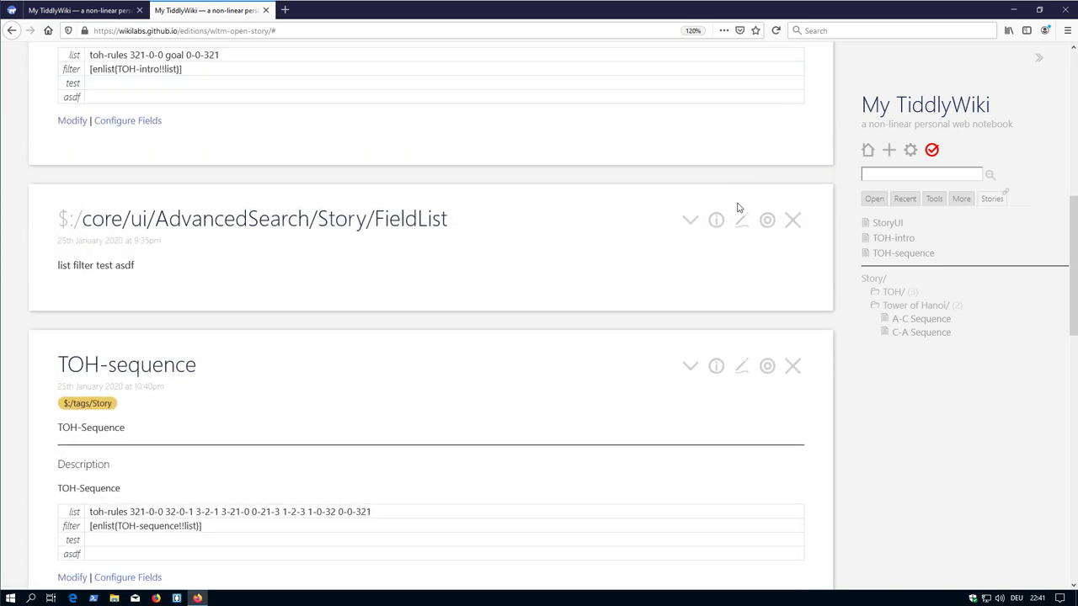
pyautogui.click(741, 220)
pyautogui.doubleClick(159, 193)
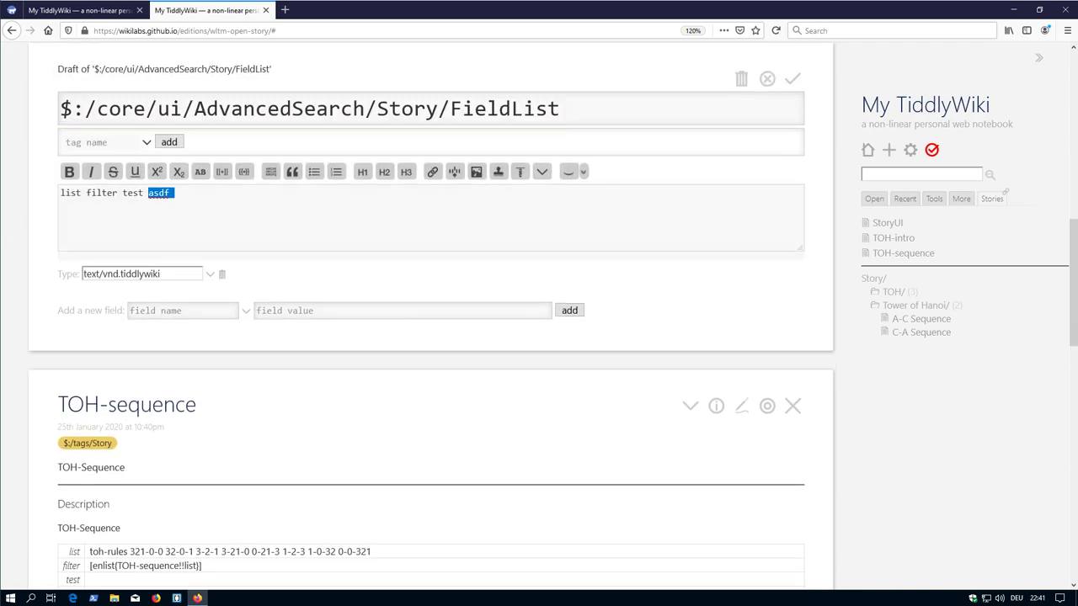
pyautogui.press('BackSpace')
pyautogui.click(792, 79)
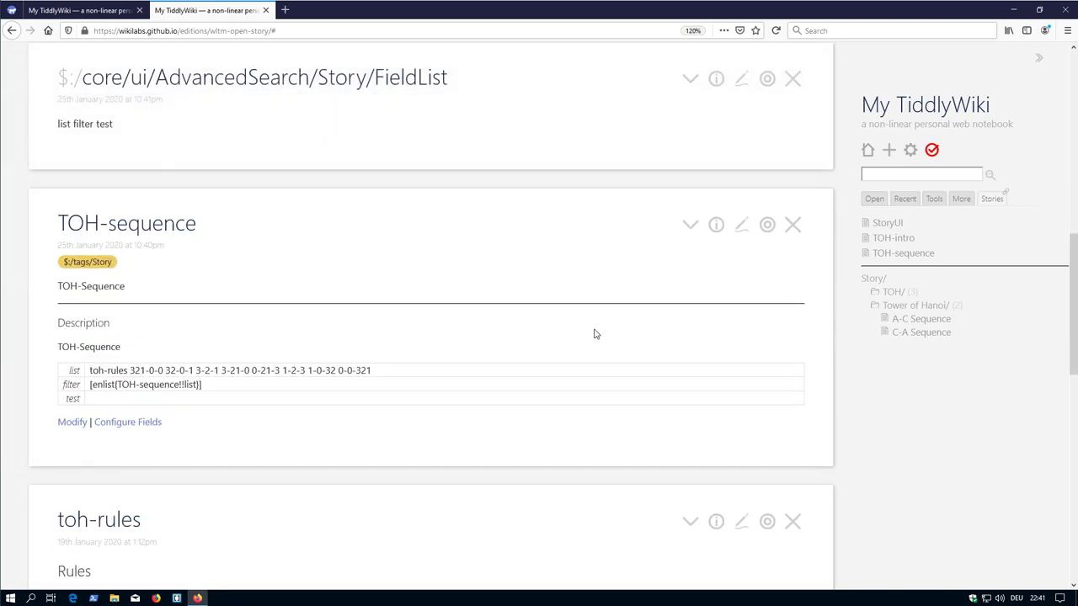
pyautogui.scroll(3, 606, 330)
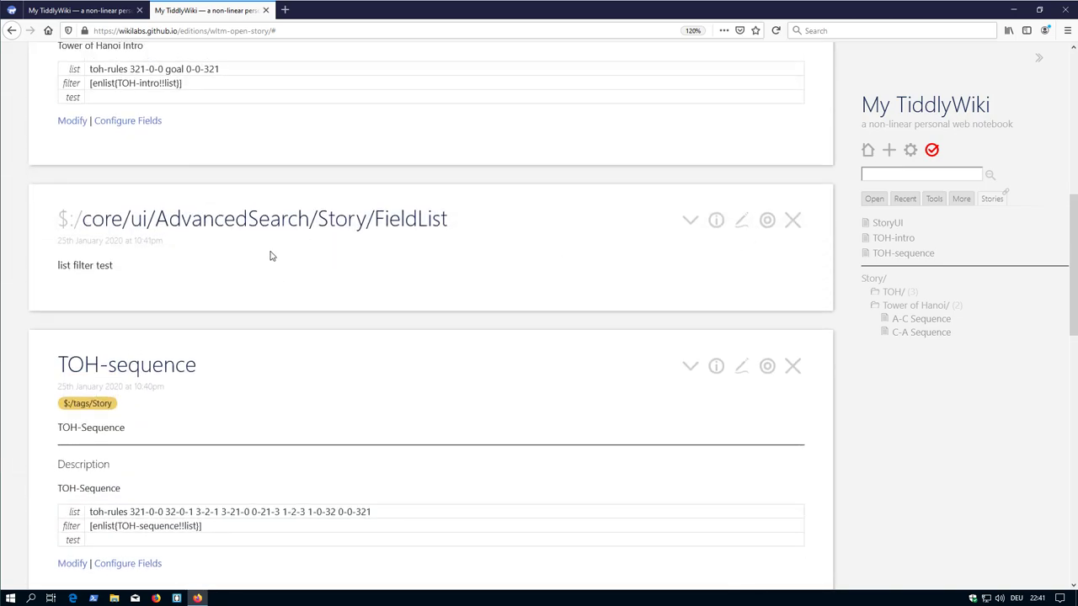
pyautogui.click(792, 221)
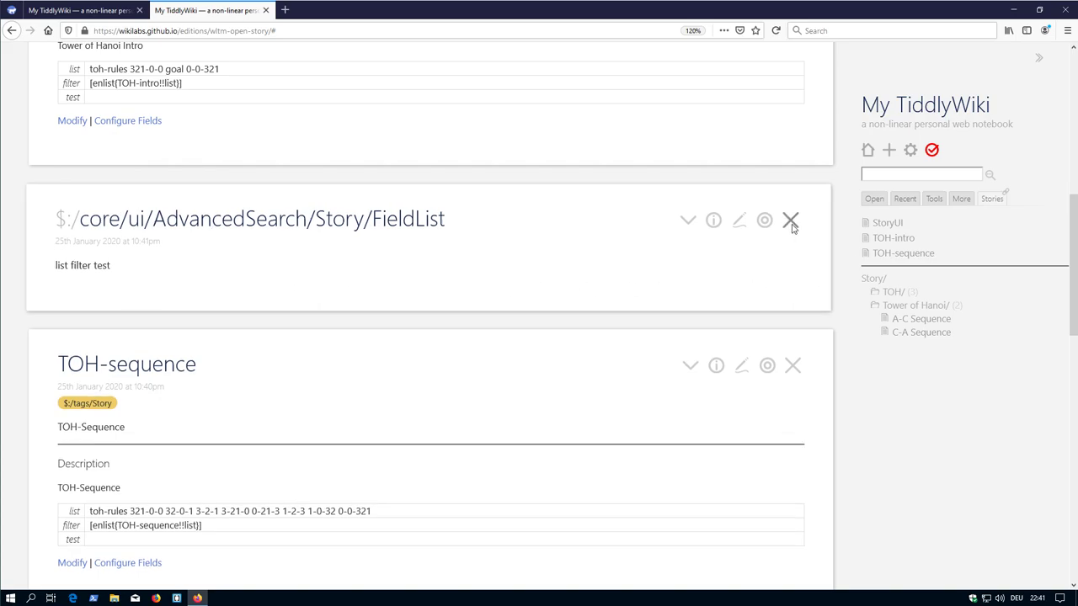
# Open TOH-sequence in the AdvancedSearch story editor and close all other tiddlers
pyautogui.scroll(3, 516, 295)
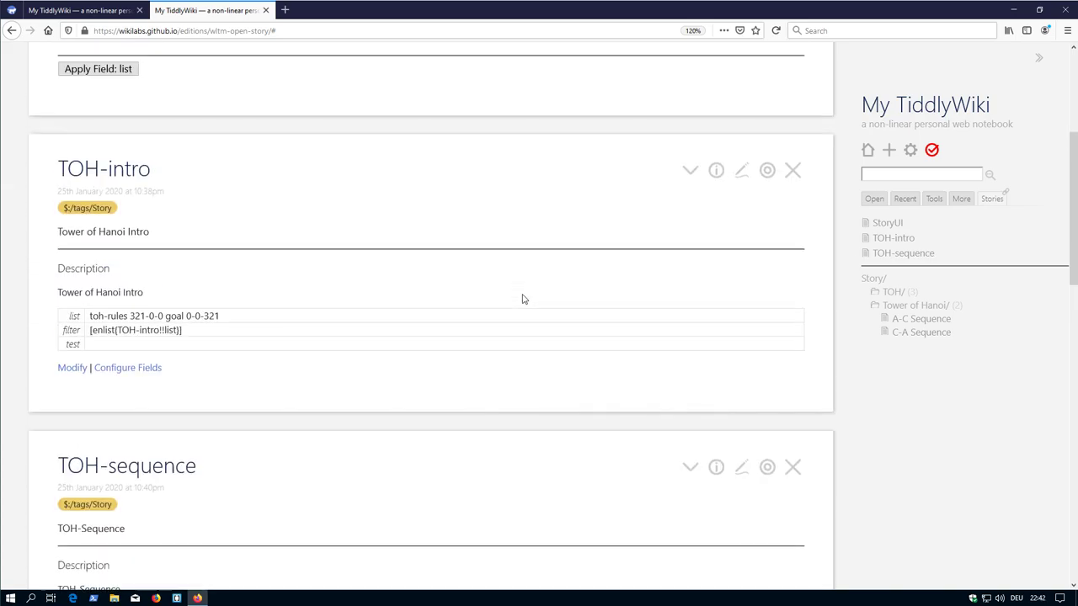
pyautogui.scroll(-3, 509, 294)
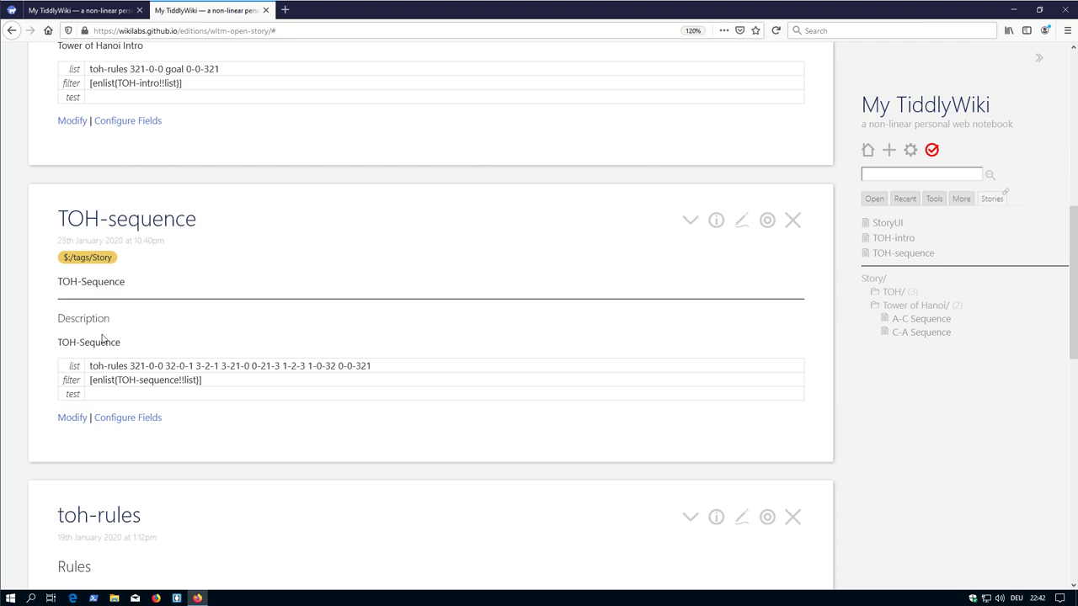
pyautogui.click(72, 418)
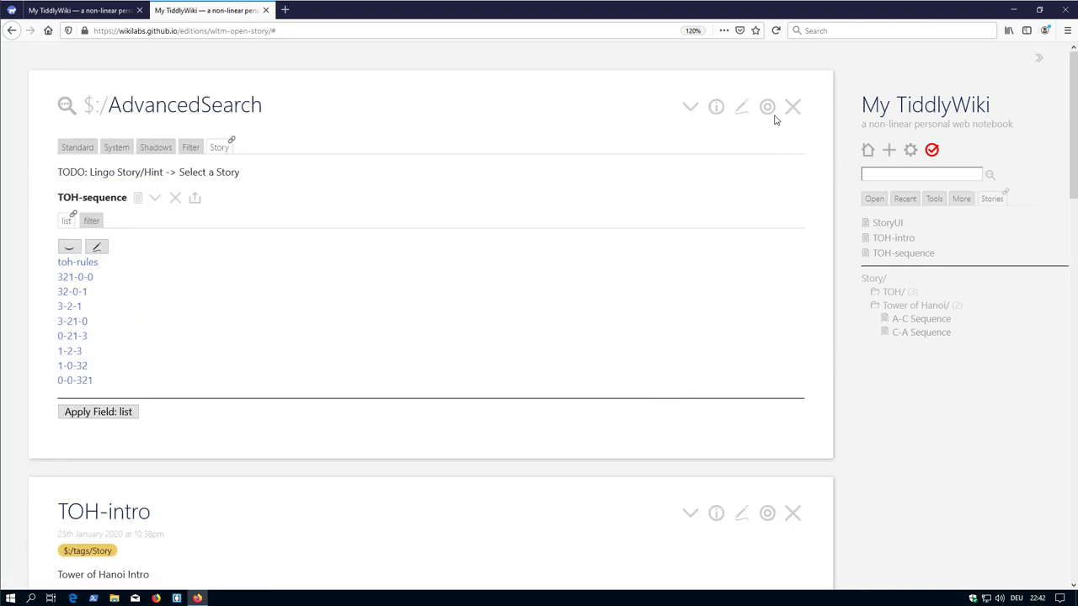
pyautogui.click(768, 107)
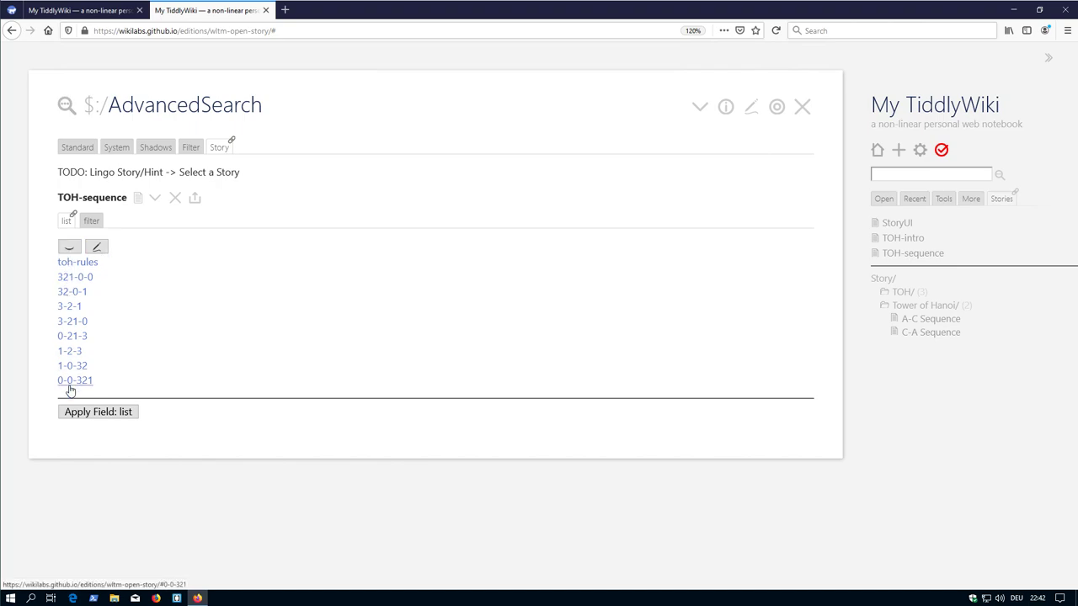
# Show the filter field [enlist[TOH-sequence!!list]] with its preview hidden, leaving it unchanged
pyautogui.click(94, 220)
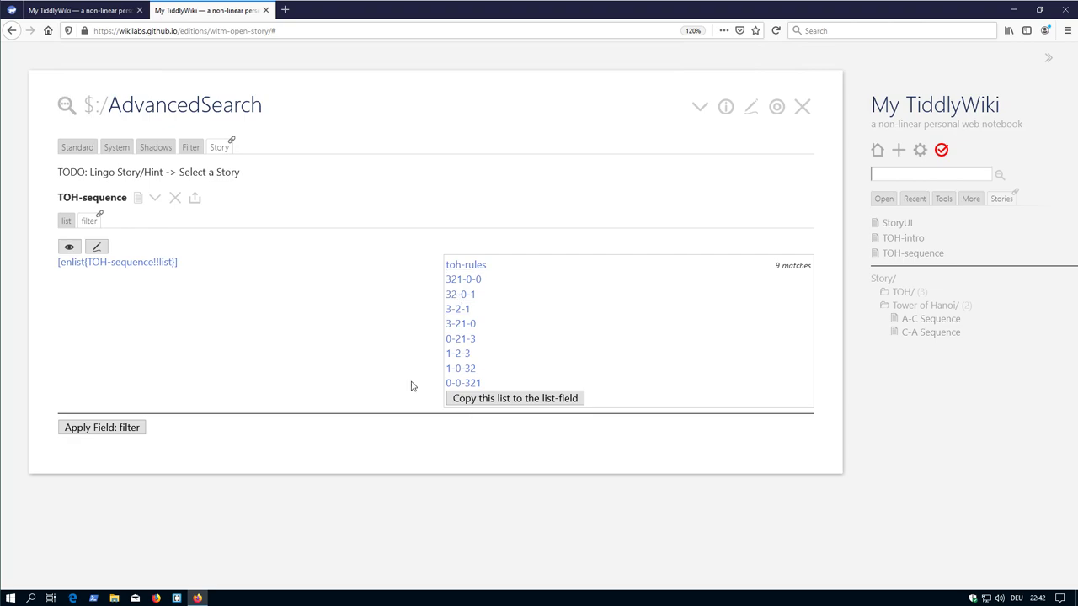
pyautogui.click(69, 247)
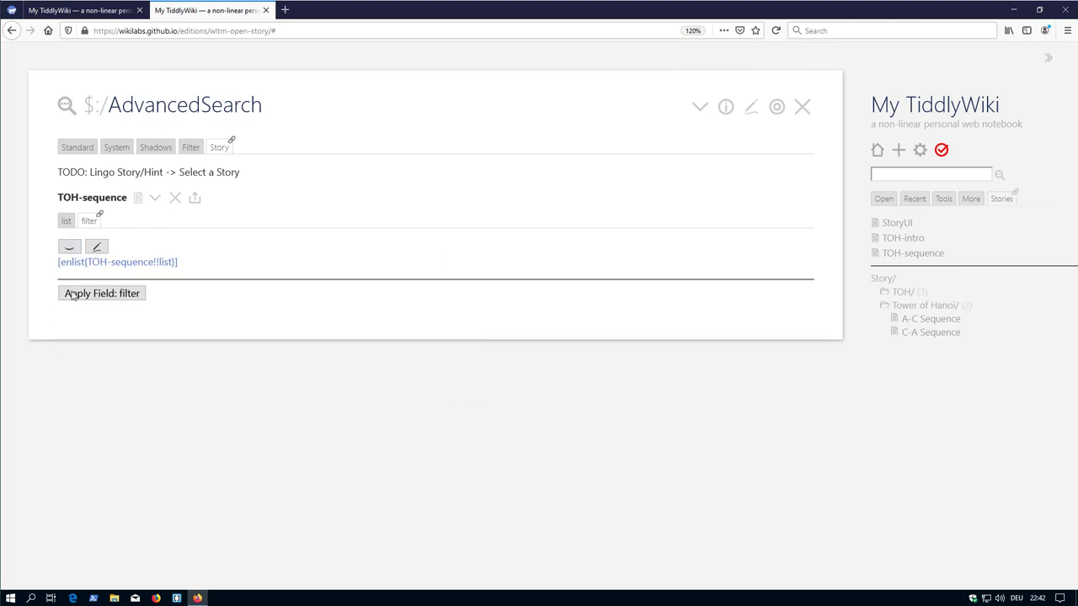
pyautogui.click(95, 247)
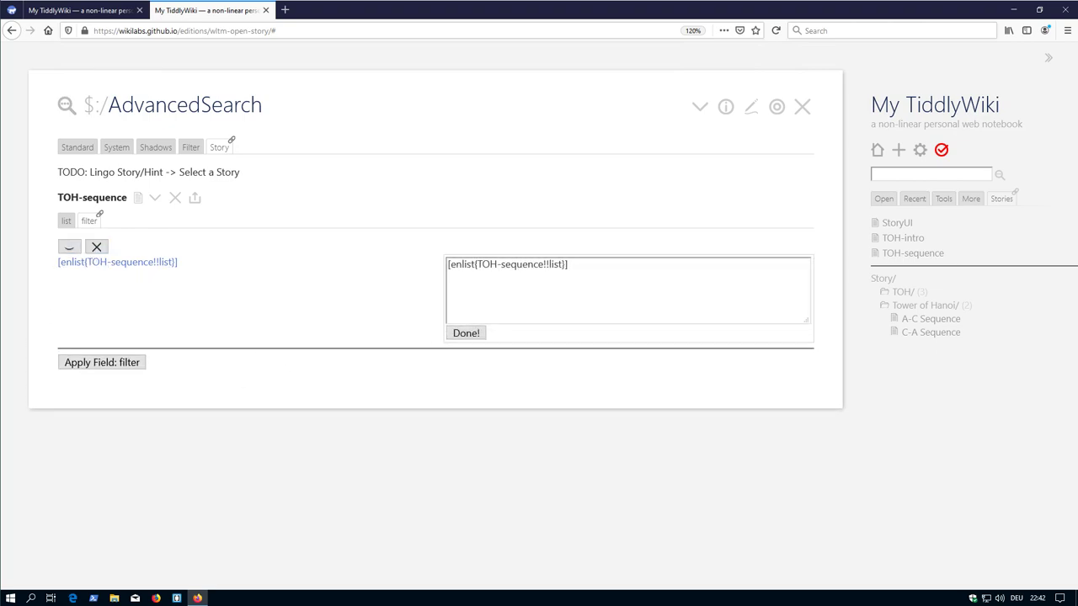
pyautogui.moveTo(498, 265); pyautogui.dragTo(528, 264)
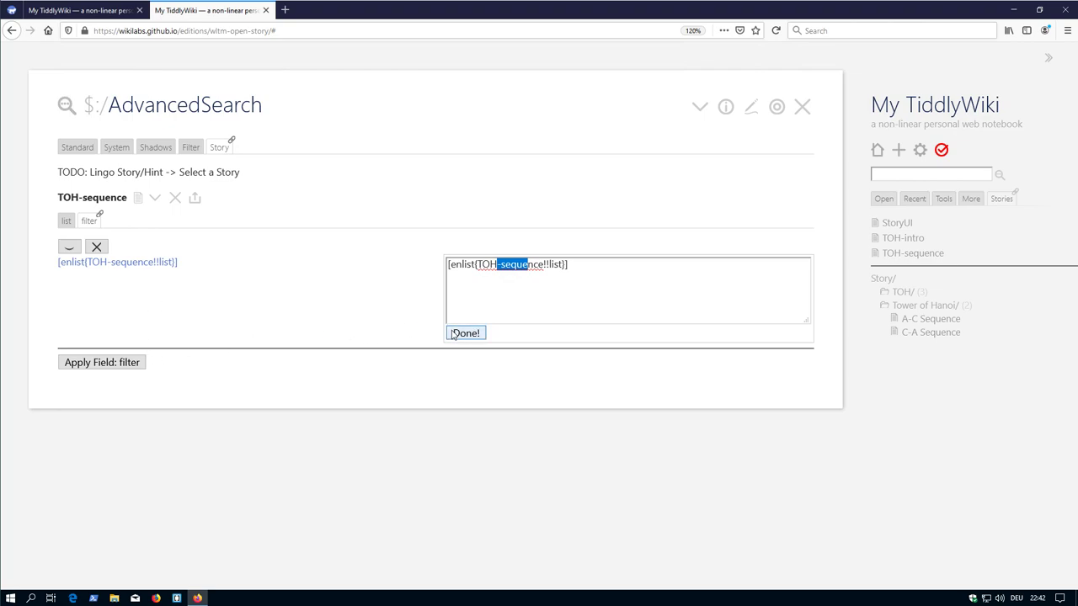
pyautogui.click(96, 247)
pyautogui.click(96, 247)
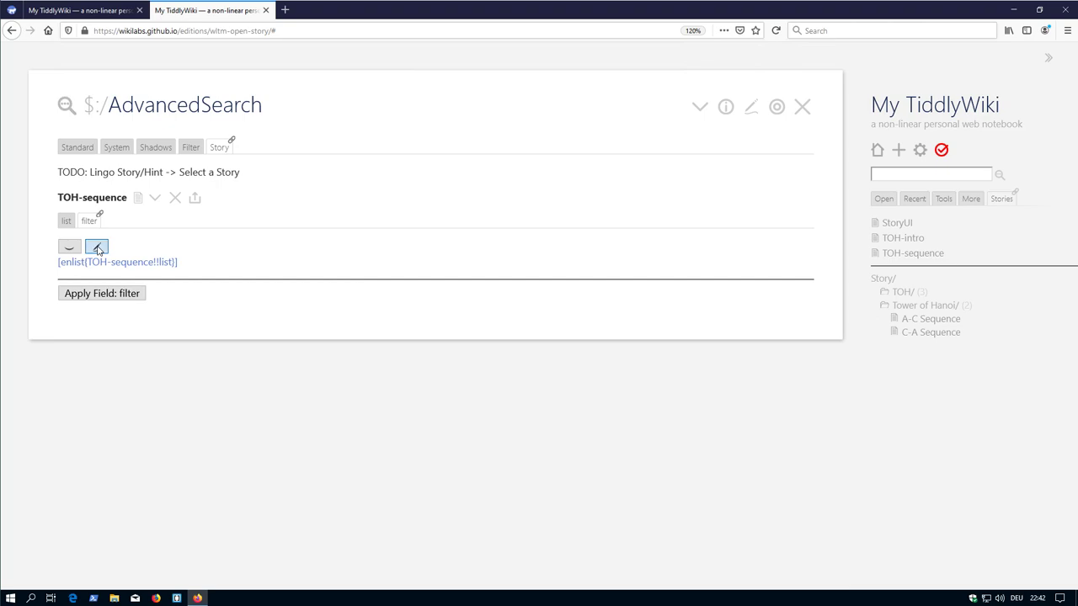
pyautogui.click(96, 247)
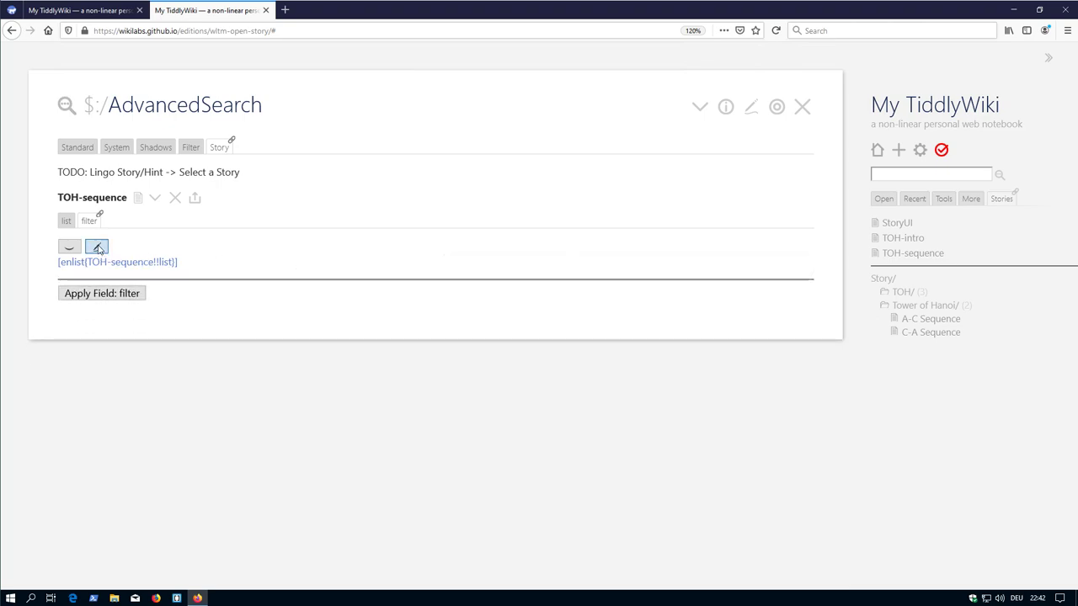
pyautogui.click(96, 248)
pyautogui.click(464, 333)
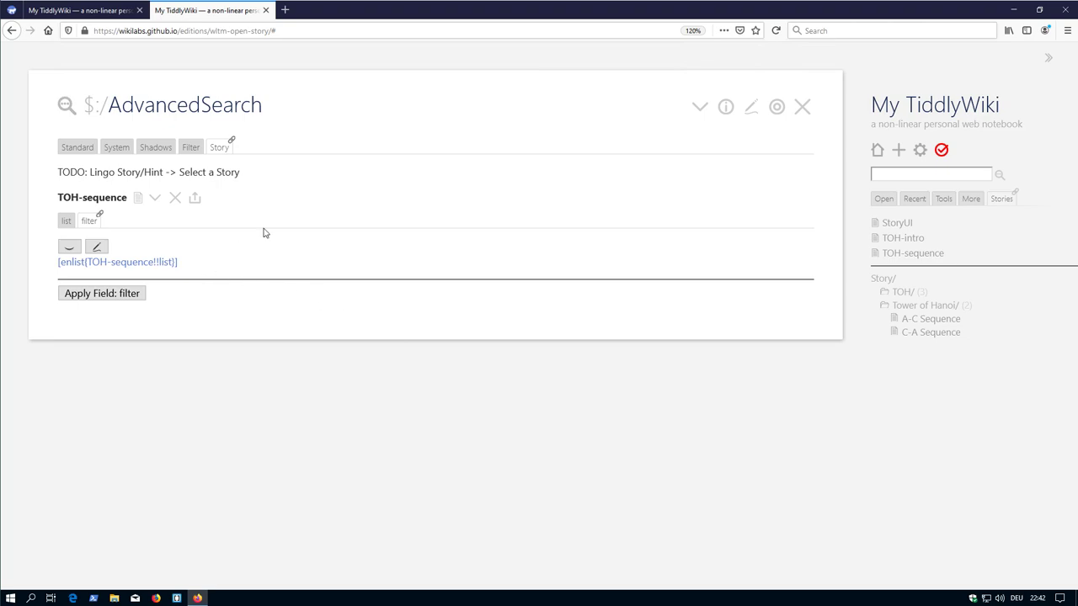
# Open the TOH-sequence tiddler and all the tiddlers in its story
pyautogui.click(137, 203)
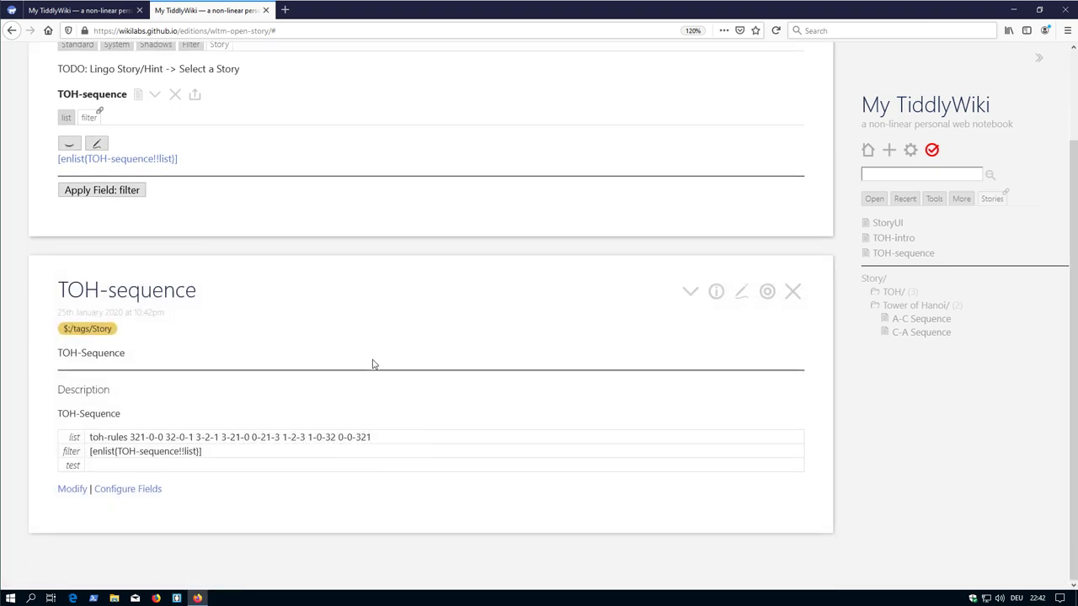
pyautogui.click(923, 252)
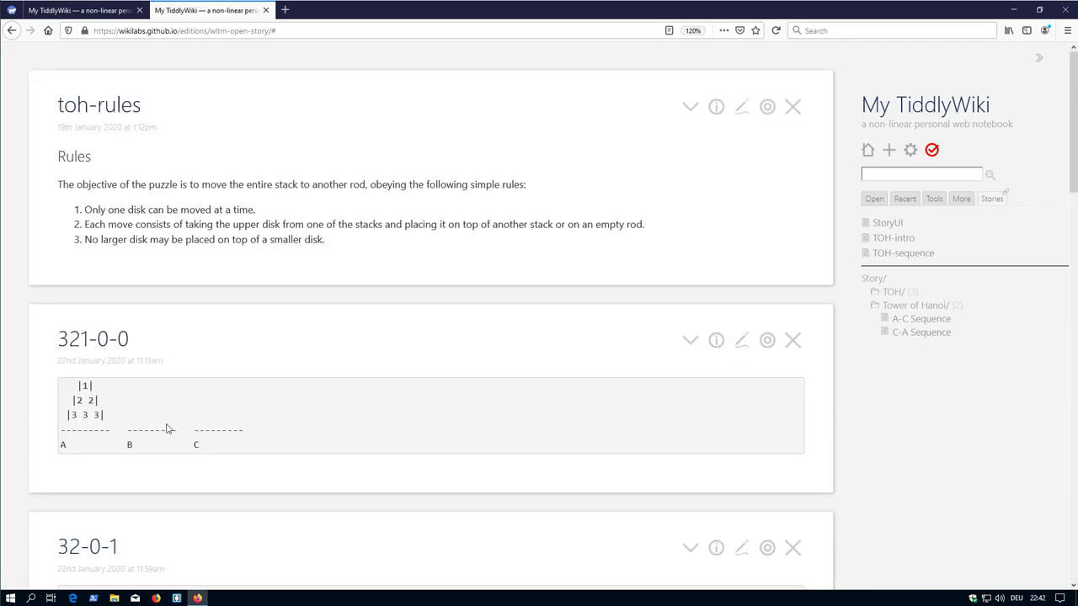
pyautogui.scroll(-15, 309, 378)
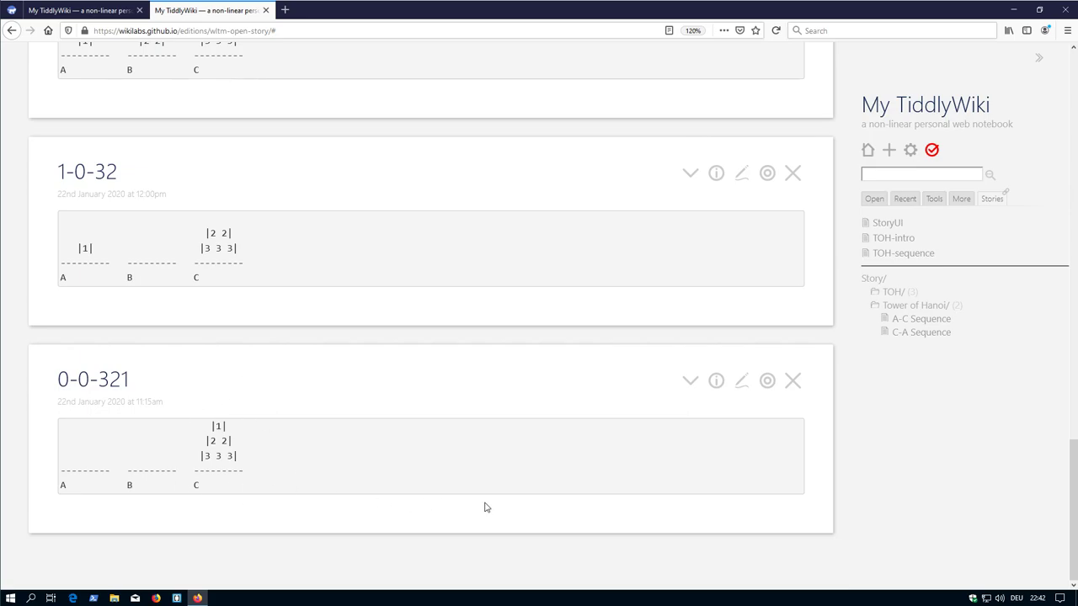
pyautogui.scroll(15, 606, 408)
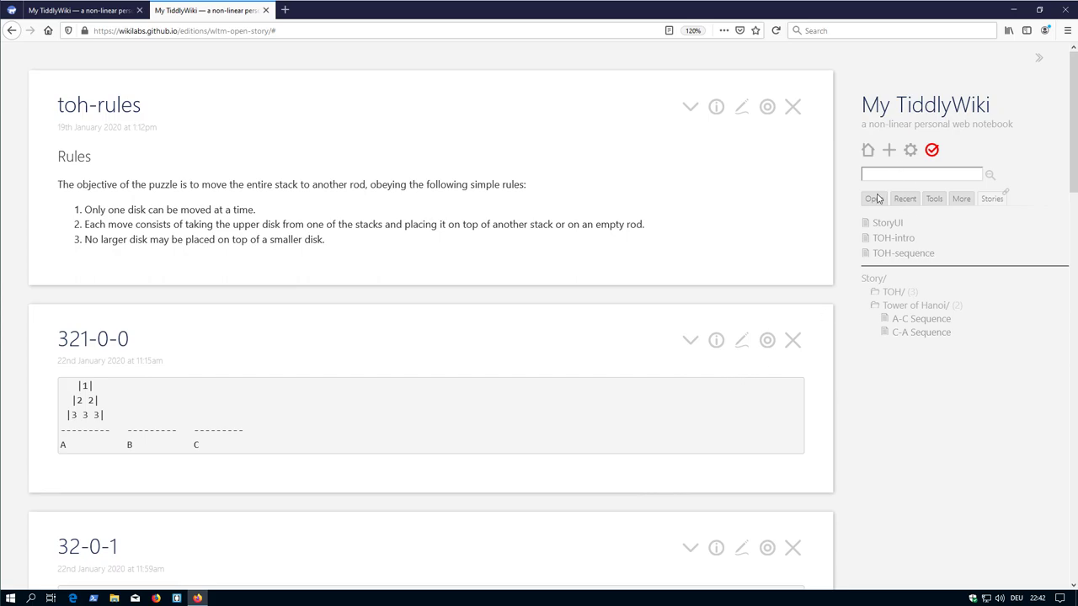
# Move 0-0-321 and 1-0-32 up after toh-rules, then reopen TOH-sequence on top
pyautogui.click(877, 198)
pyautogui.moveTo(888, 350); pyautogui.dragTo(888, 240)
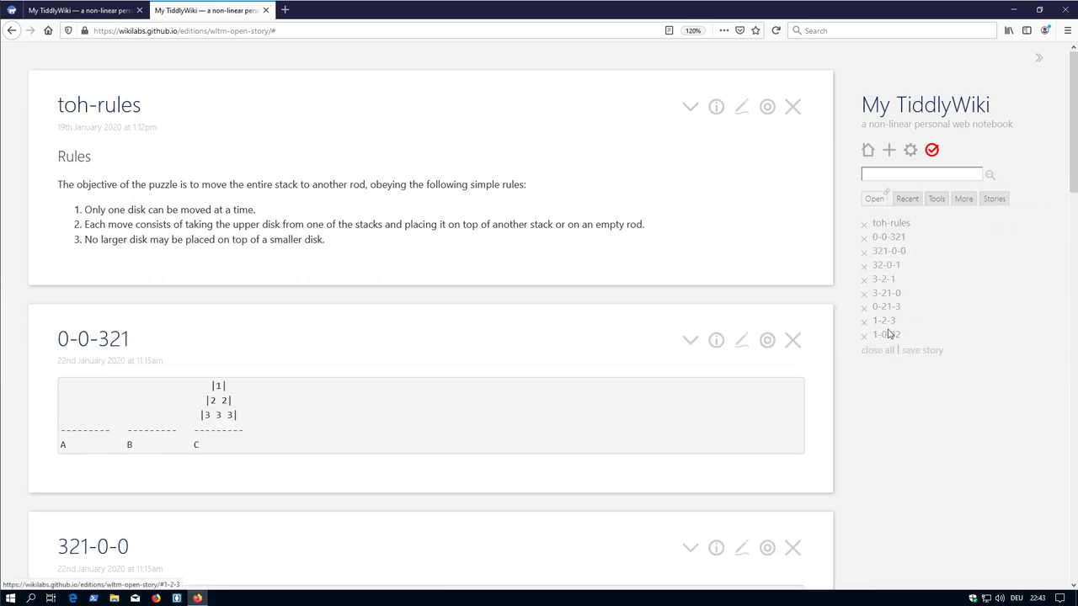
pyautogui.moveTo(888, 335); pyautogui.dragTo(885, 252)
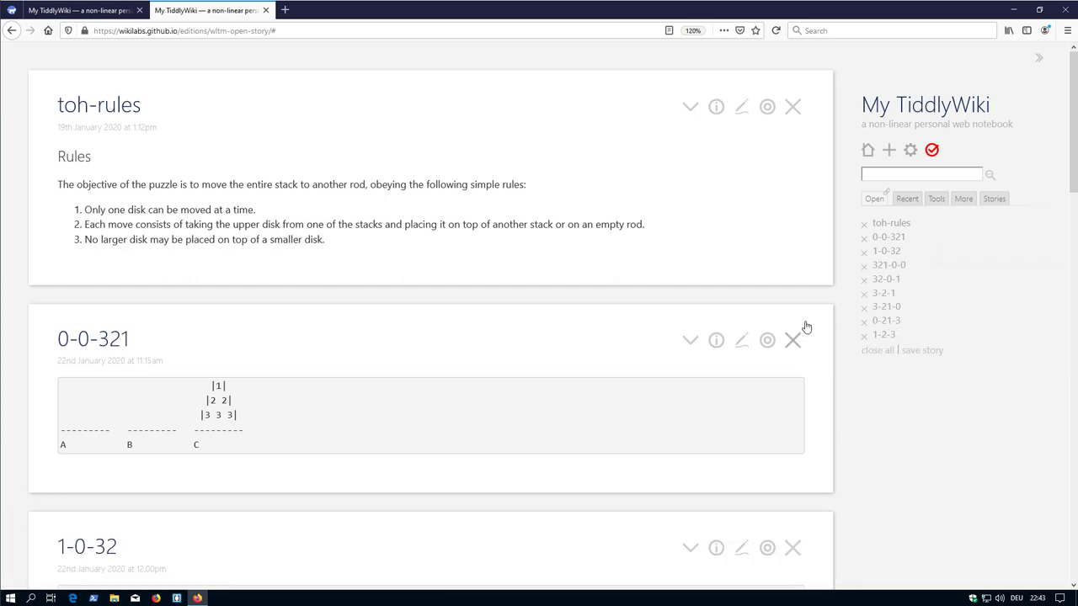
pyautogui.click(993, 203)
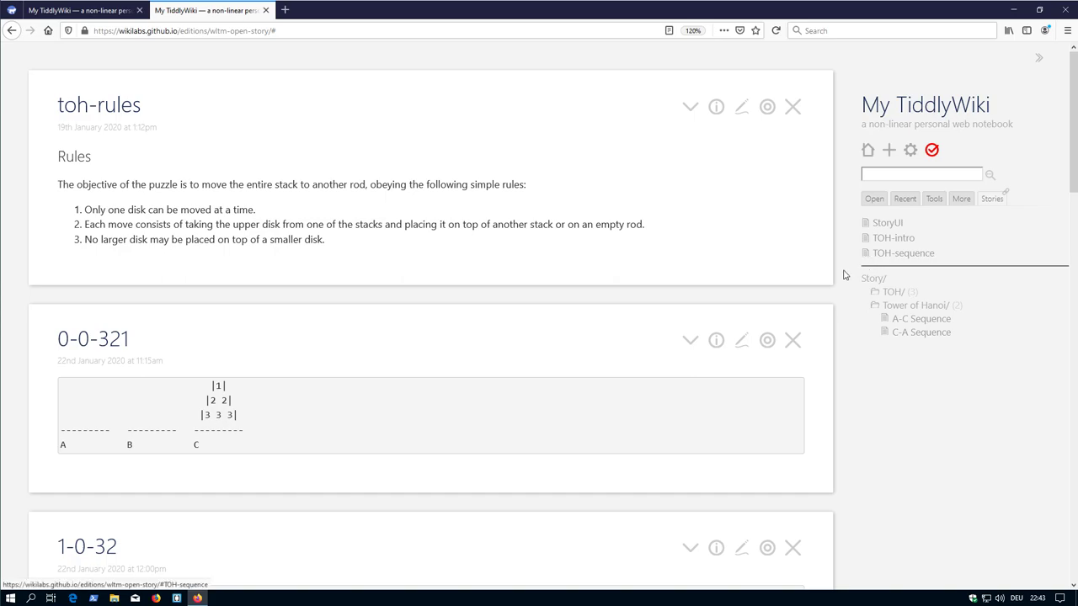
pyautogui.click(866, 254)
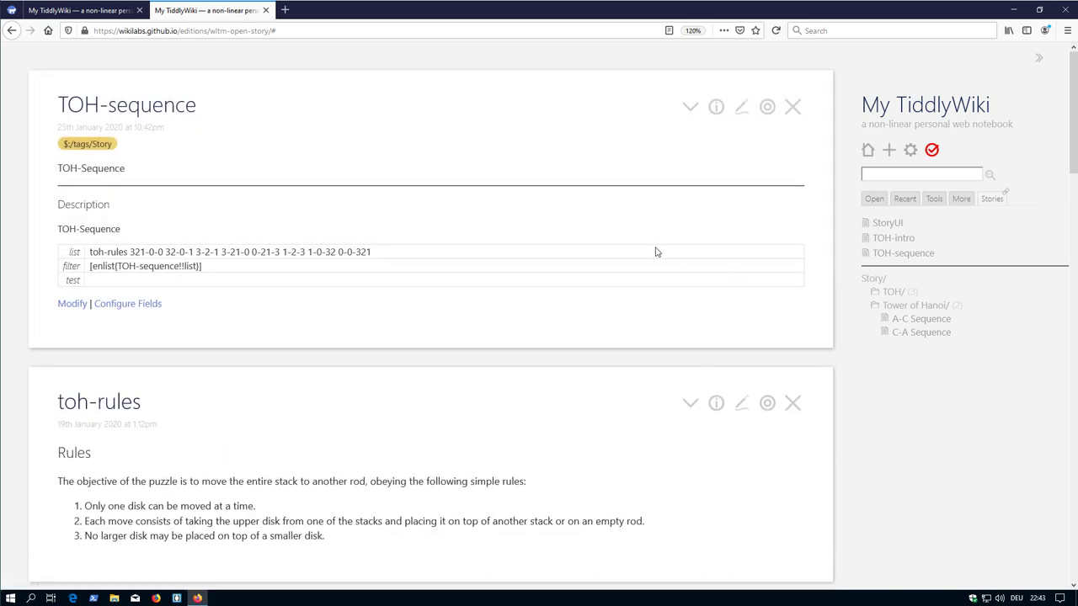
# Clone TOH-sequence and retitle the copy TOH-sequence-reverse
pyautogui.click(691, 107)
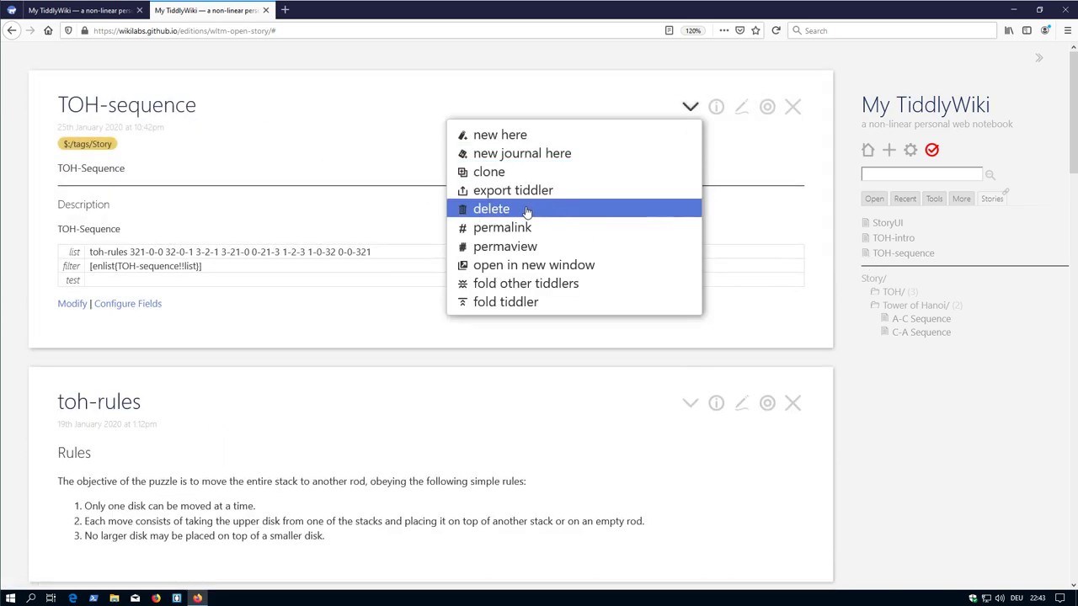
pyautogui.click(513, 174)
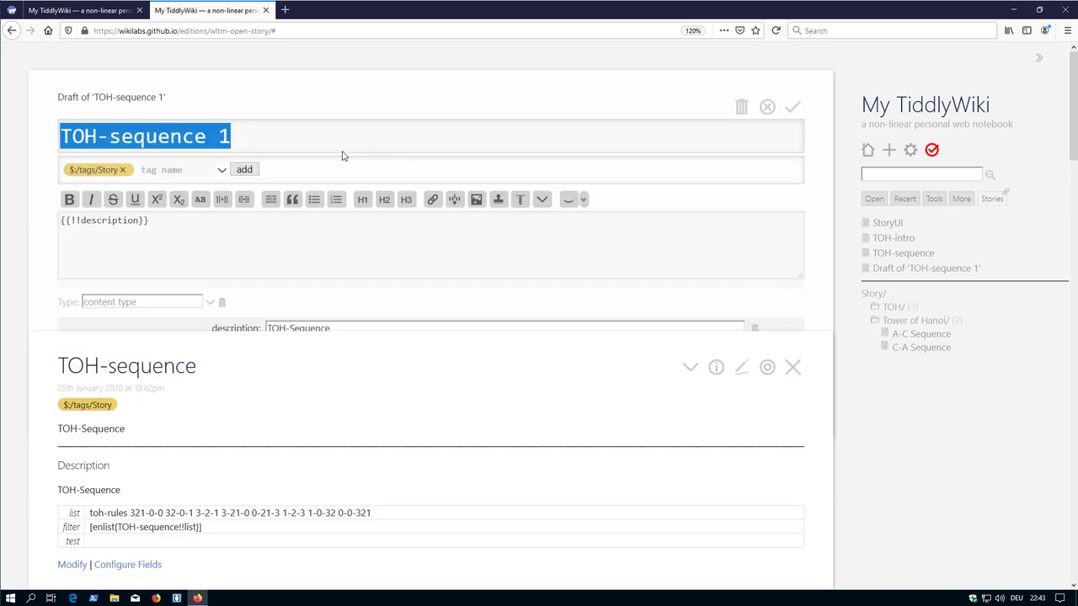
pyautogui.click(220, 136)
pyautogui.hotkey('shift', 'End')
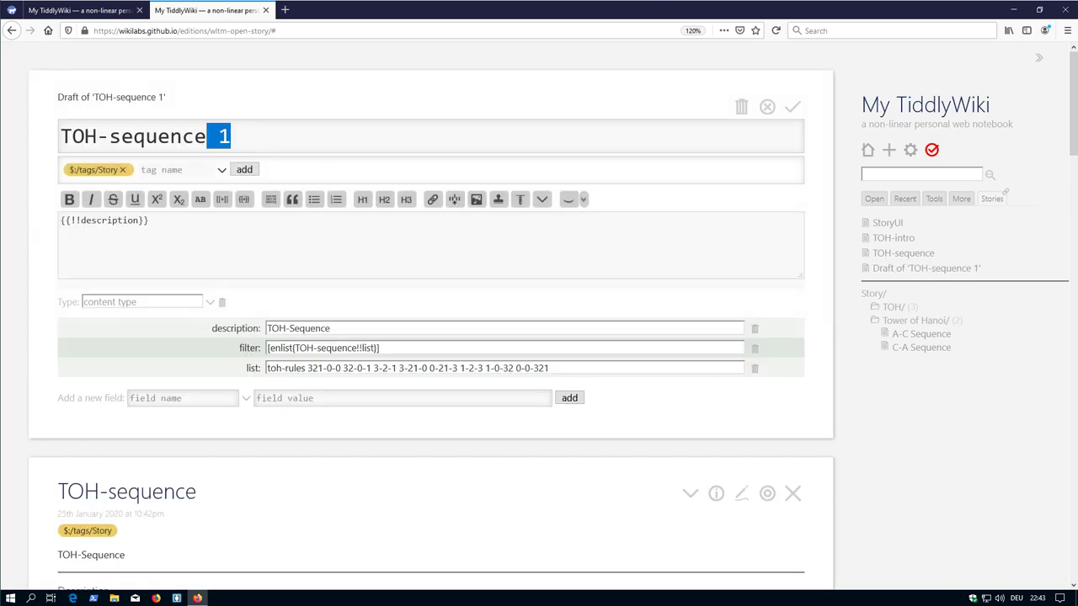
pyautogui.write('-reverse')
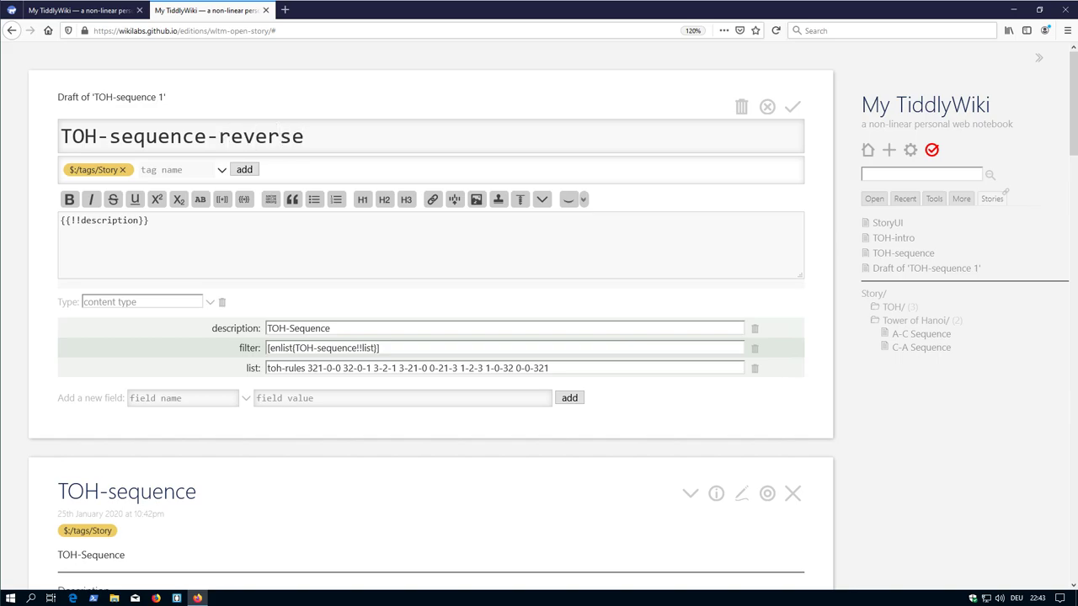
# Set the description to TOH-sequence-reverse and the list field to x, then review the filter
pyautogui.hotkey('ctrl', 'a')
pyautogui.hotkey('ctrl', 'c')
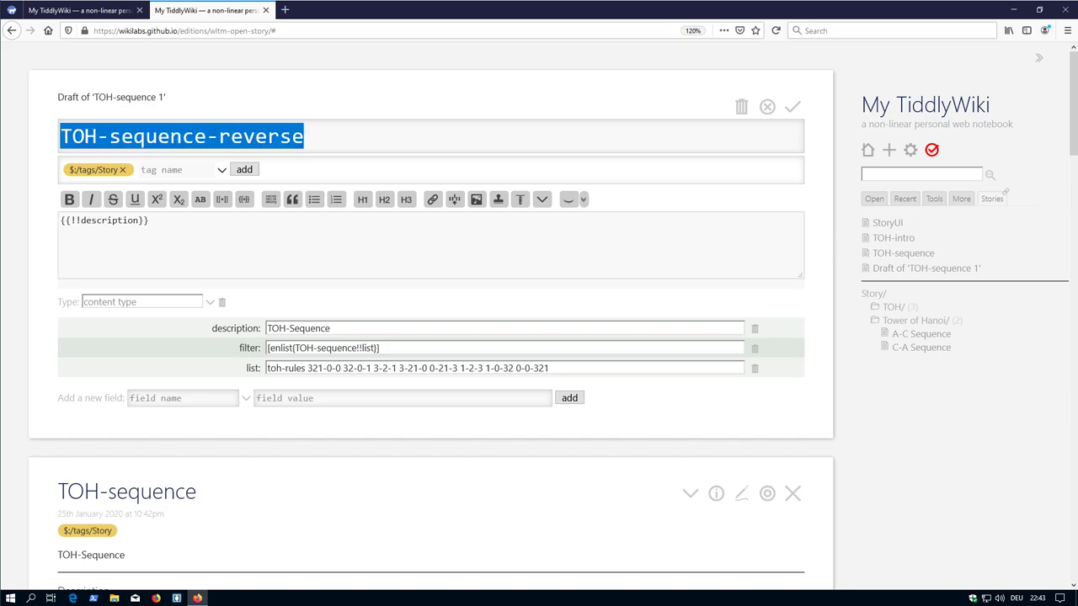
pyautogui.tripleClick(401, 330)
pyautogui.hotkey('ctrl', 'v')
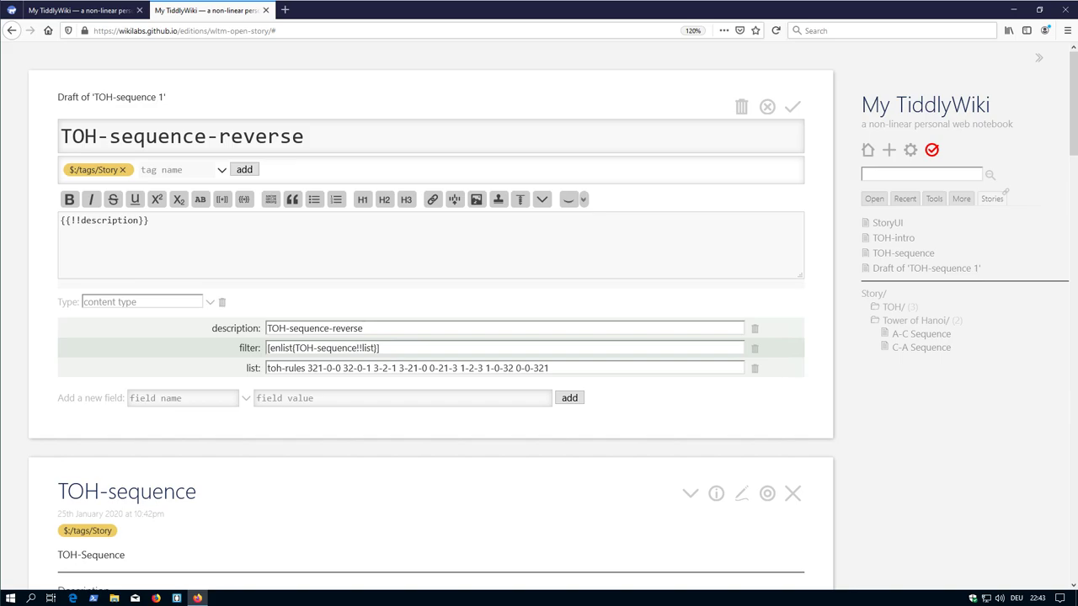
pyautogui.moveTo(549, 368); pyautogui.dragTo(267, 368)
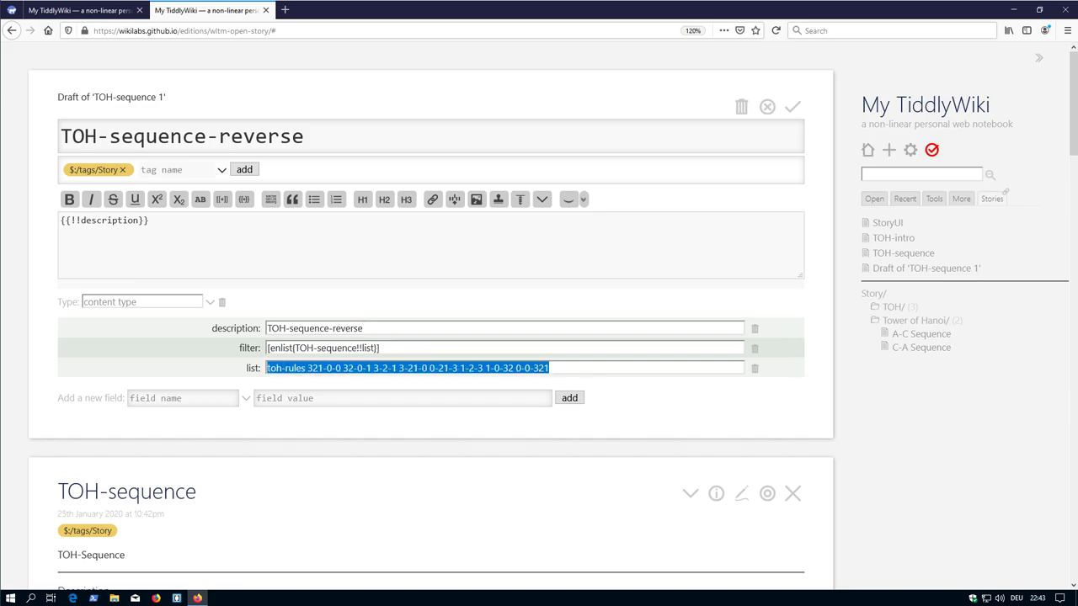
pyautogui.write('x')
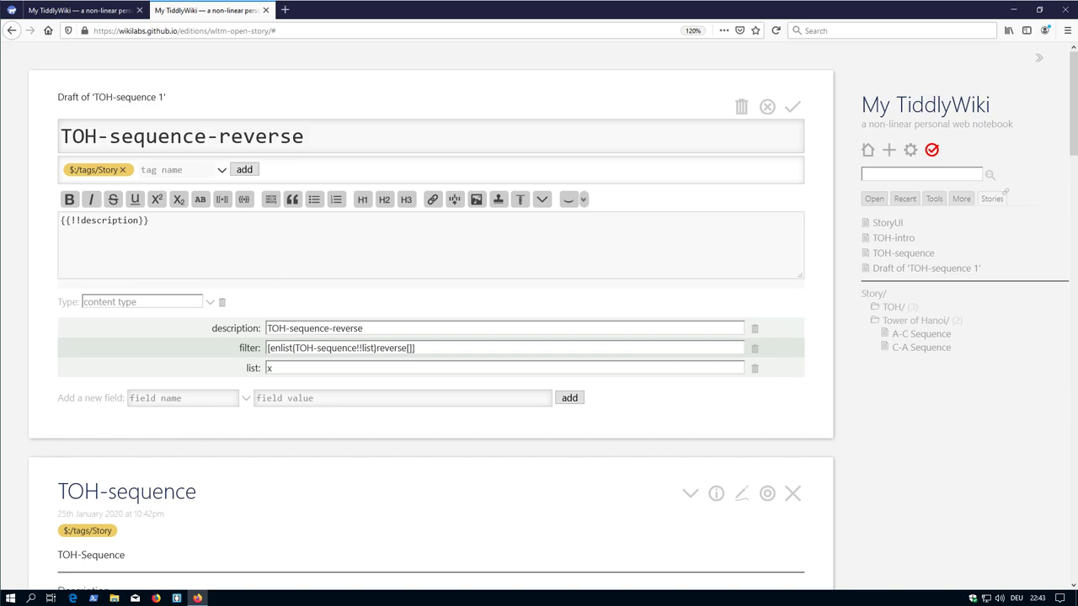
pyautogui.tripleClick(328, 137)
pyautogui.moveTo(250, 137); pyautogui.dragTo(277, 166)
pyautogui.moveTo(300, 347); pyautogui.dragTo(352, 348)
pyautogui.click(498, 387)
# Save TOH-sequence-reverse and open its filter text for editing in the AdvancedSearch story editor
pyautogui.click(792, 106)
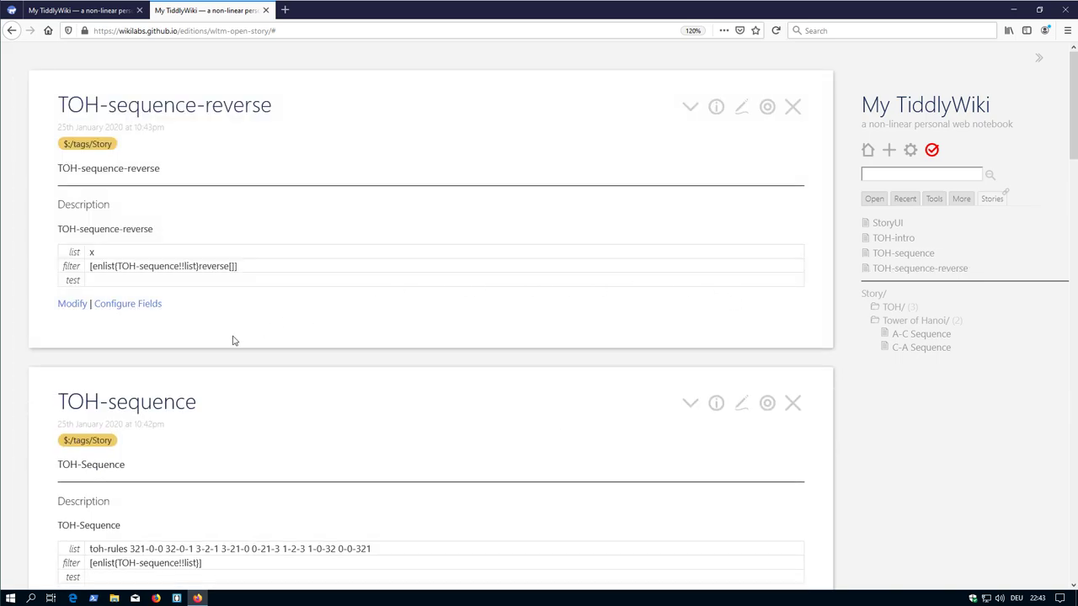
pyautogui.click(73, 304)
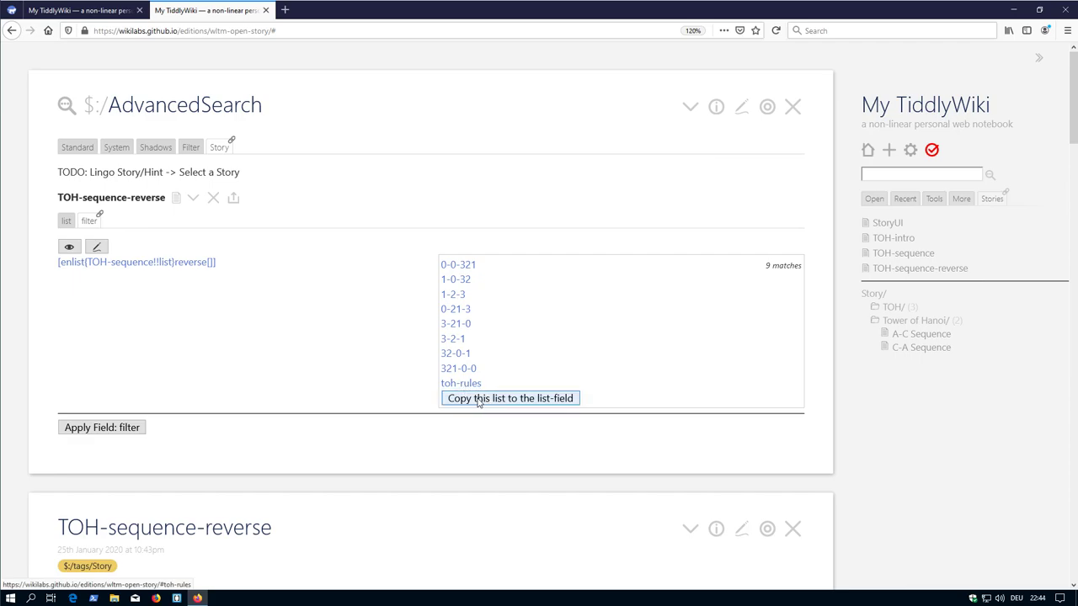
pyautogui.click(105, 249)
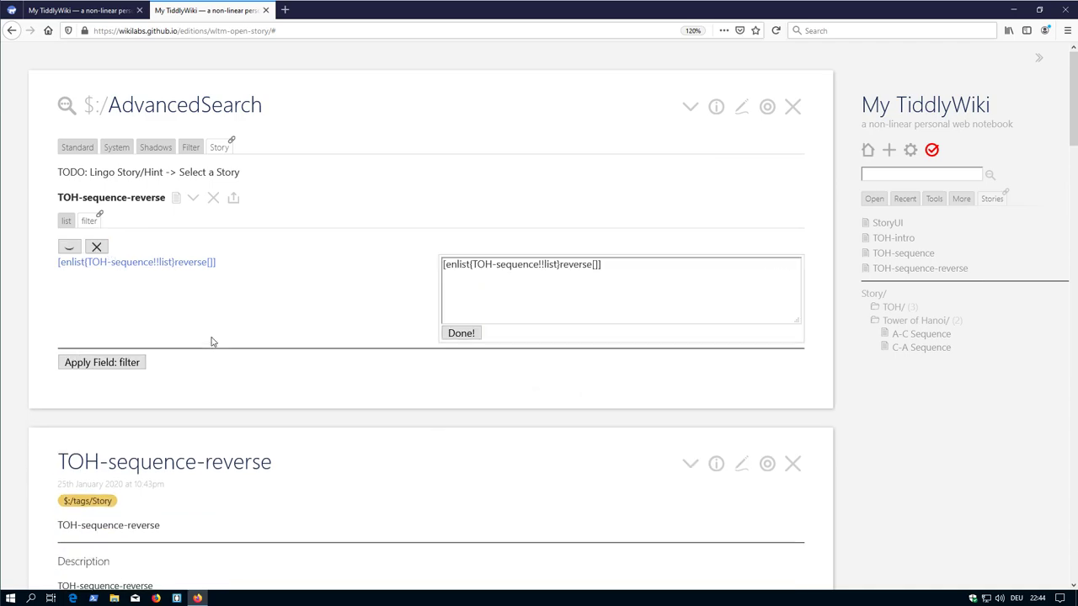
pyautogui.click(602, 264)
pyautogui.click(80, 11)
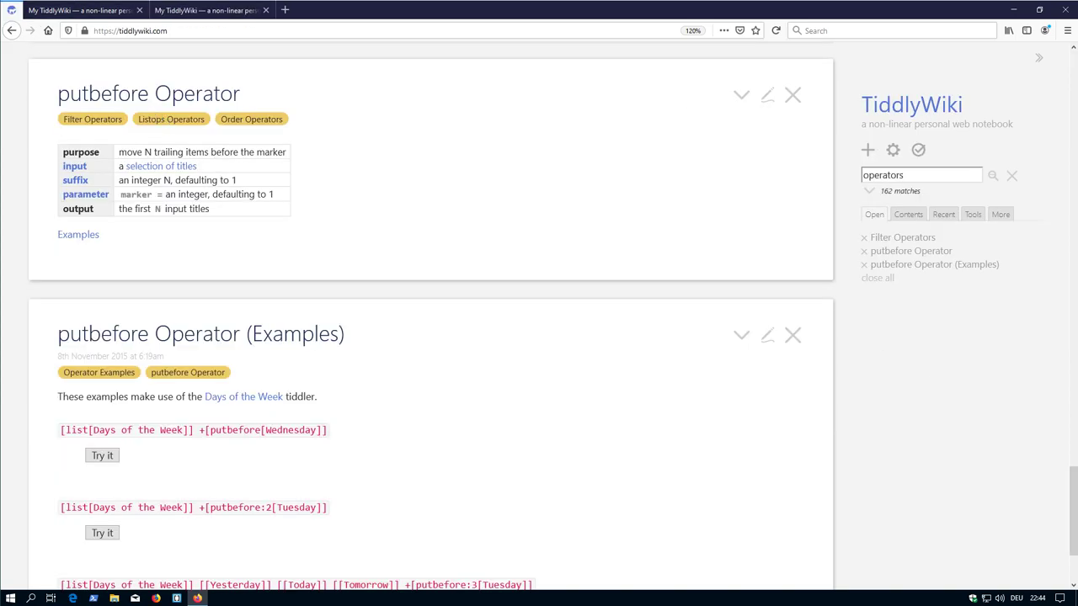
# Copy the +[putbefore[Wednesday]] example from the putbefore Operator documentation
pyautogui.moveTo(59, 95); pyautogui.dragTo(149, 95)
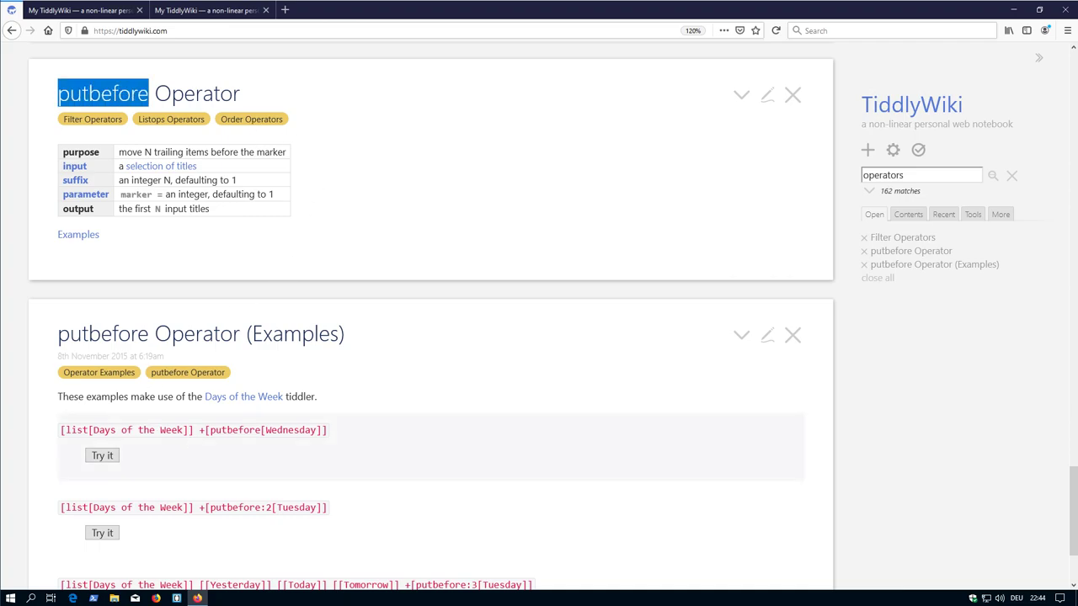
pyautogui.moveTo(200, 430); pyautogui.dragTo(331, 440)
pyautogui.hotkey('ctrl', 'c')
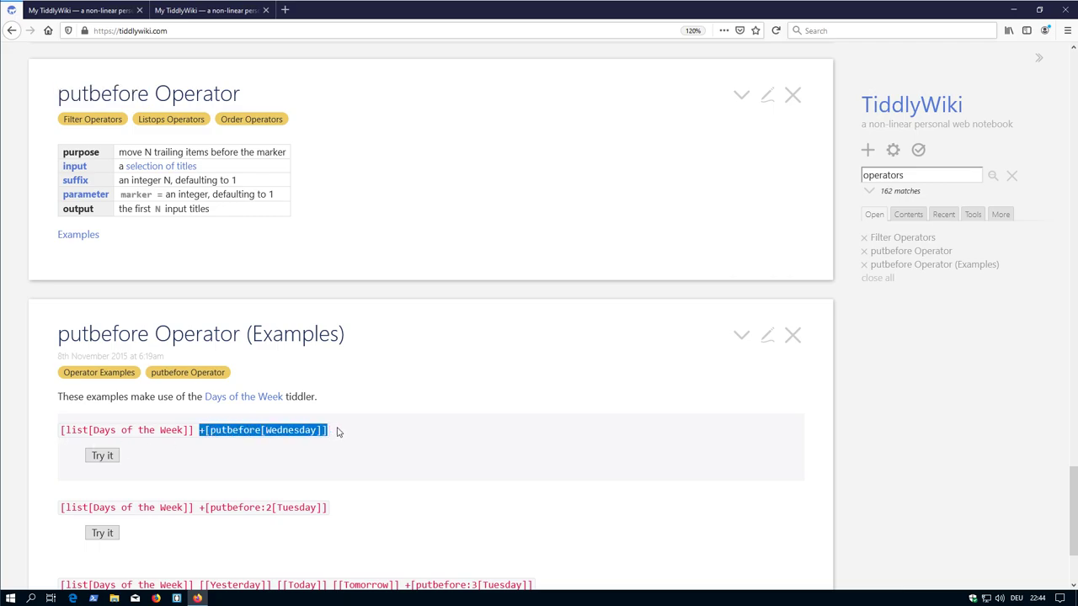
pyautogui.click(203, 11)
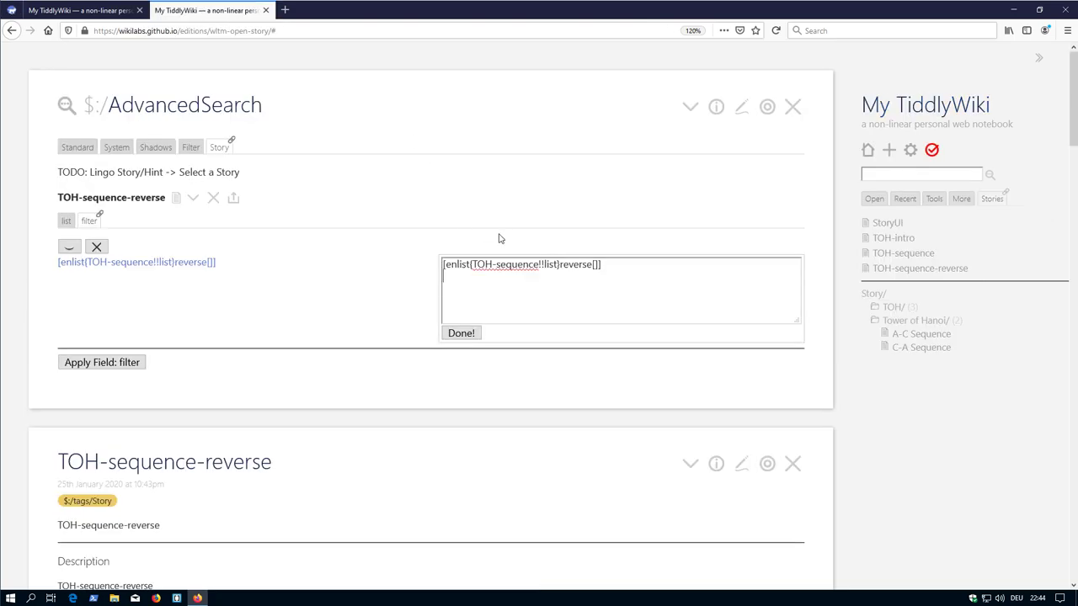
# Paste the example into the filter, changing Wednesday to 0-0-321
pyautogui.hotkey('ctrl', 'v')
pyautogui.hotkey('shift', 'Left')
pyautogui.hotkey('shift', 'Left')
pyautogui.hotkey('shift', 'Left')
pyautogui.hotkey('shift', 'Left')
pyautogui.hotkey('shift', 'Left')
pyautogui.hotkey('shift', 'Left')
pyautogui.hotkey('shift', 'Left')
pyautogui.hotkey('shift', 'Left')
pyautogui.hotkey('shift', 'Left')
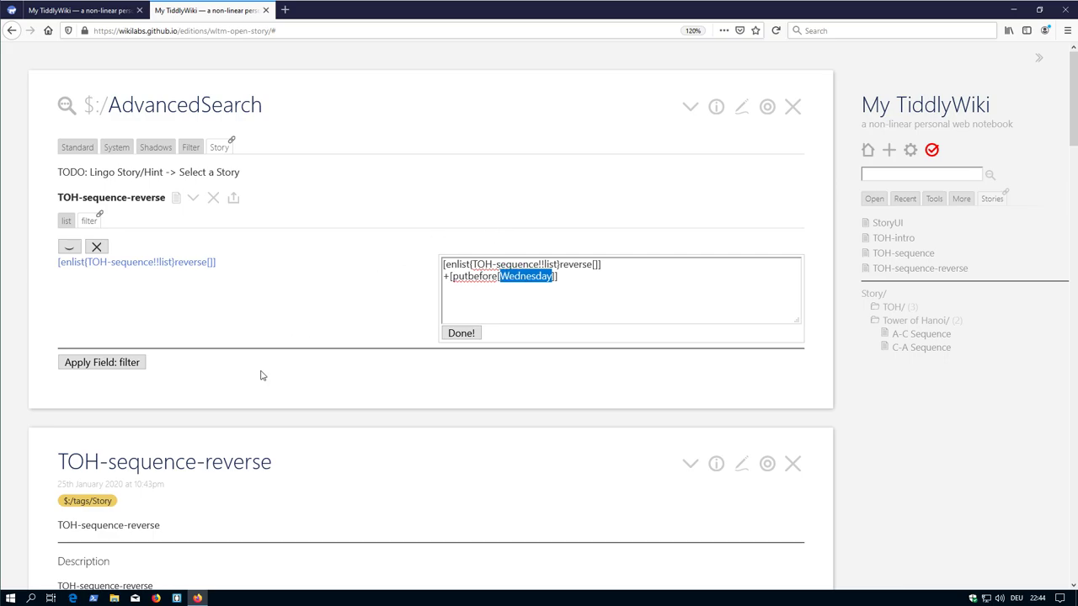
pyautogui.scroll(-3, 313, 428)
pyautogui.scroll(-5, 308, 427)
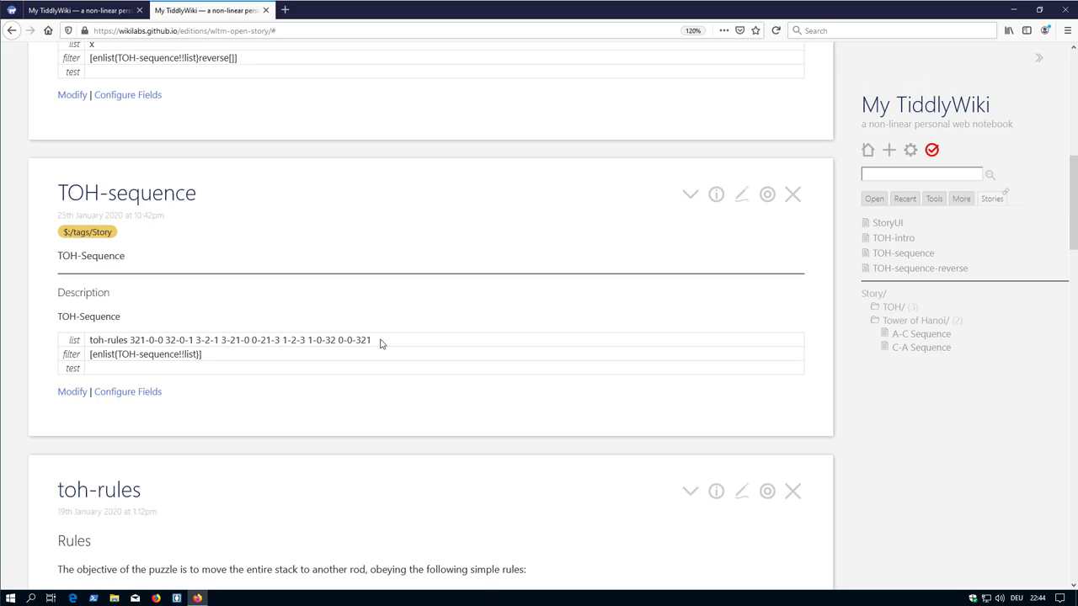
pyautogui.scroll(8, 396, 345)
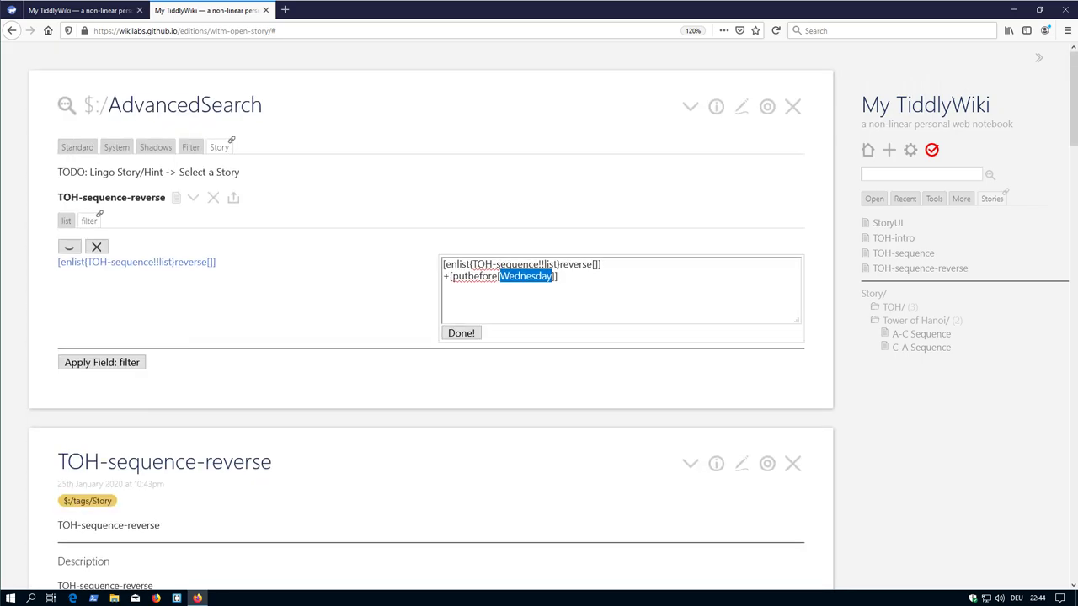
pyautogui.write('0-')
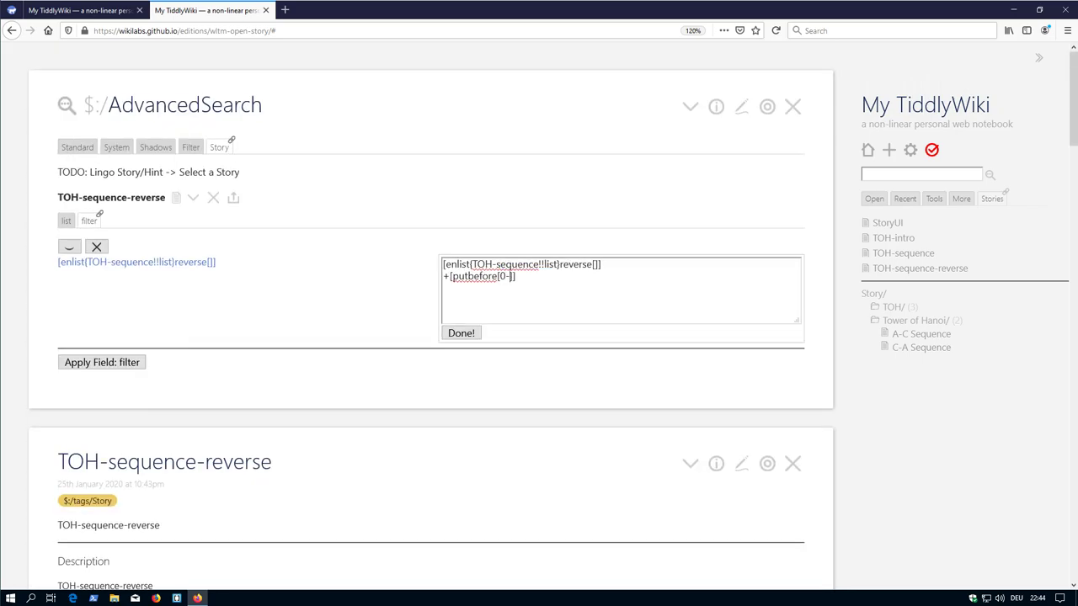
pyautogui.write('0-321')
# Preview the filter's 9 matching titles and apply them to the story
pyautogui.click(462, 333)
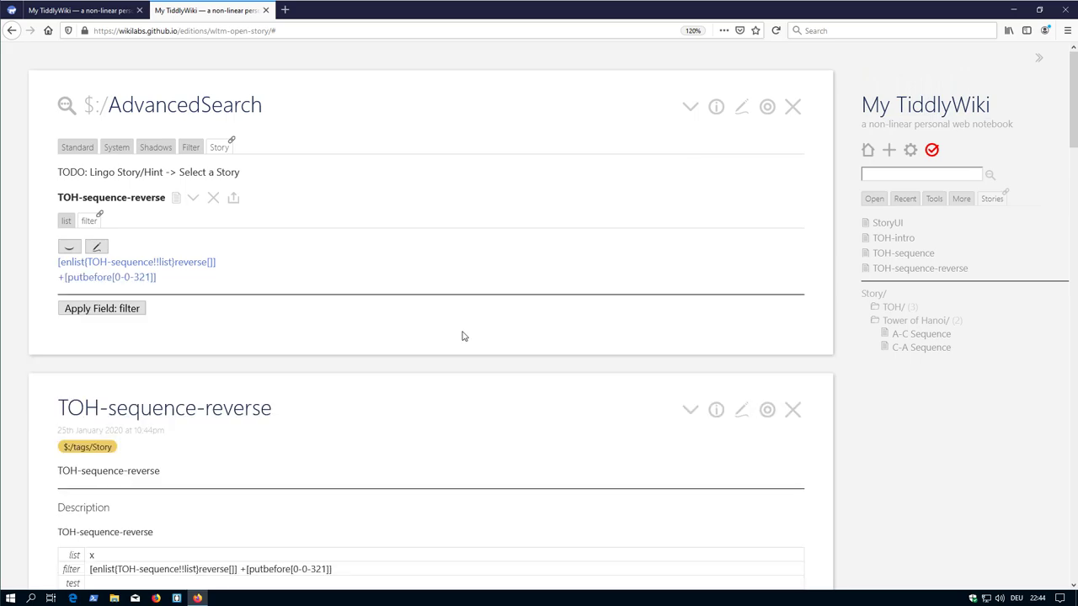
pyautogui.click(69, 245)
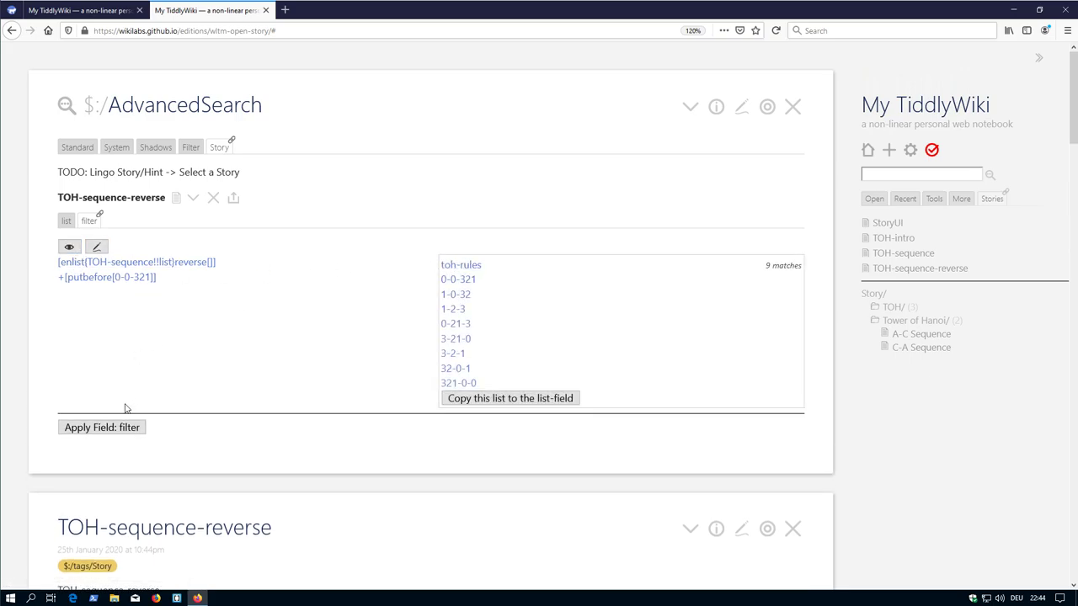
pyautogui.click(101, 427)
# Check the story order starting toh-rules, 0-0-321, then open TOH-sequence-reverse from Stories
pyautogui.scroll(-3, 258, 236)
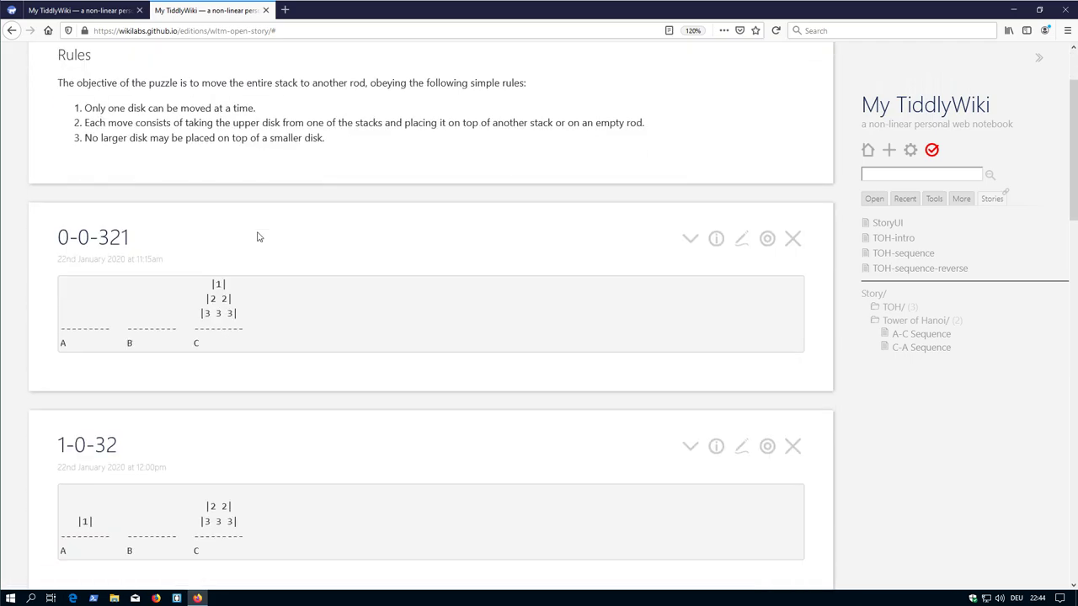
pyautogui.scroll(3, 258, 110)
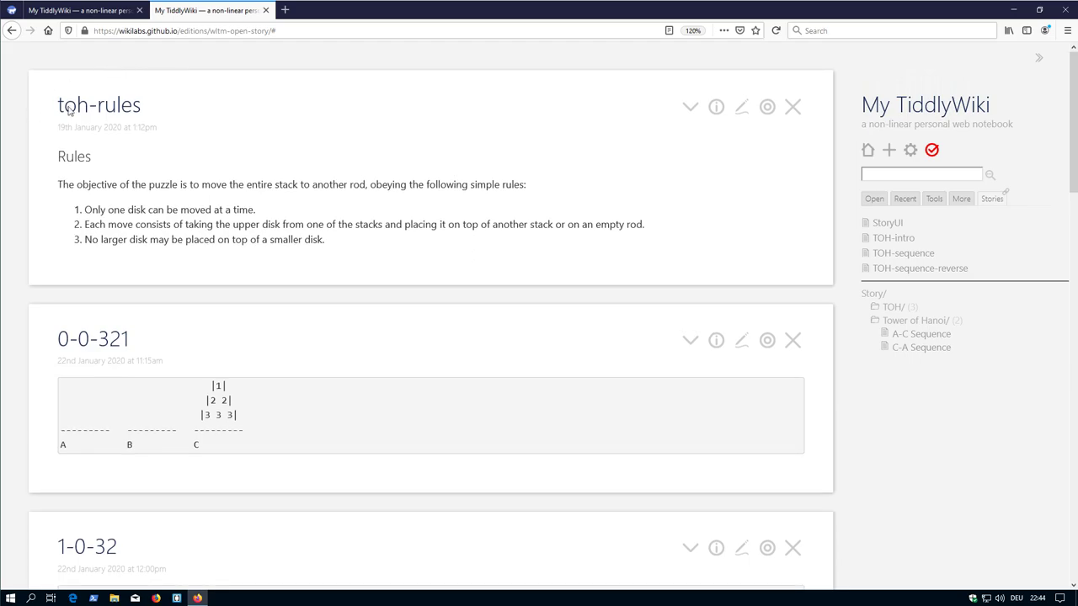
pyautogui.doubleClick(152, 105)
pyautogui.scroll(-6, 447, 180)
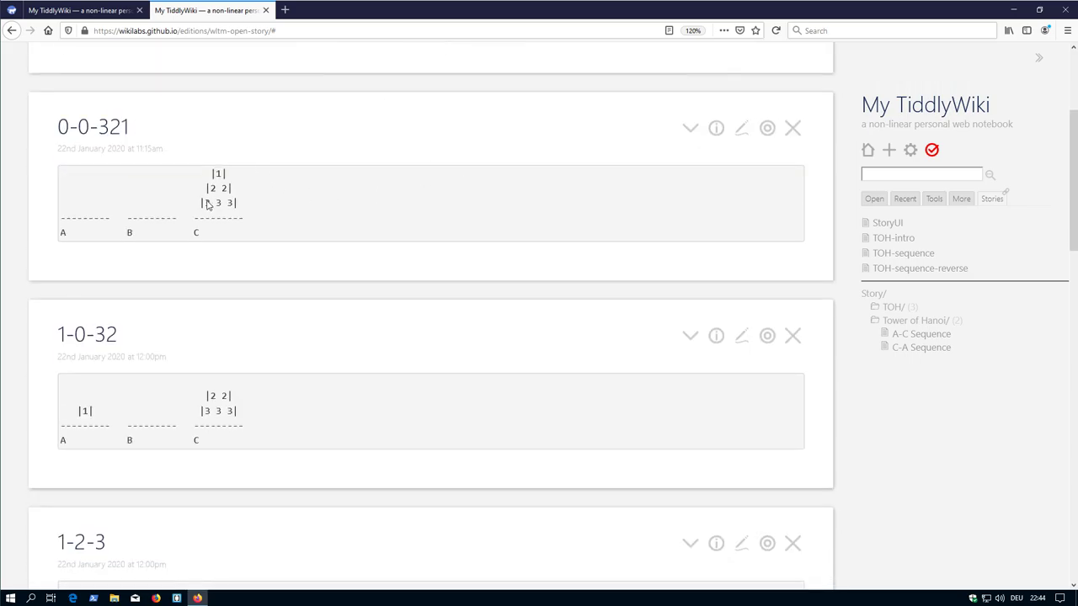
pyautogui.scroll(-20, 238, 233)
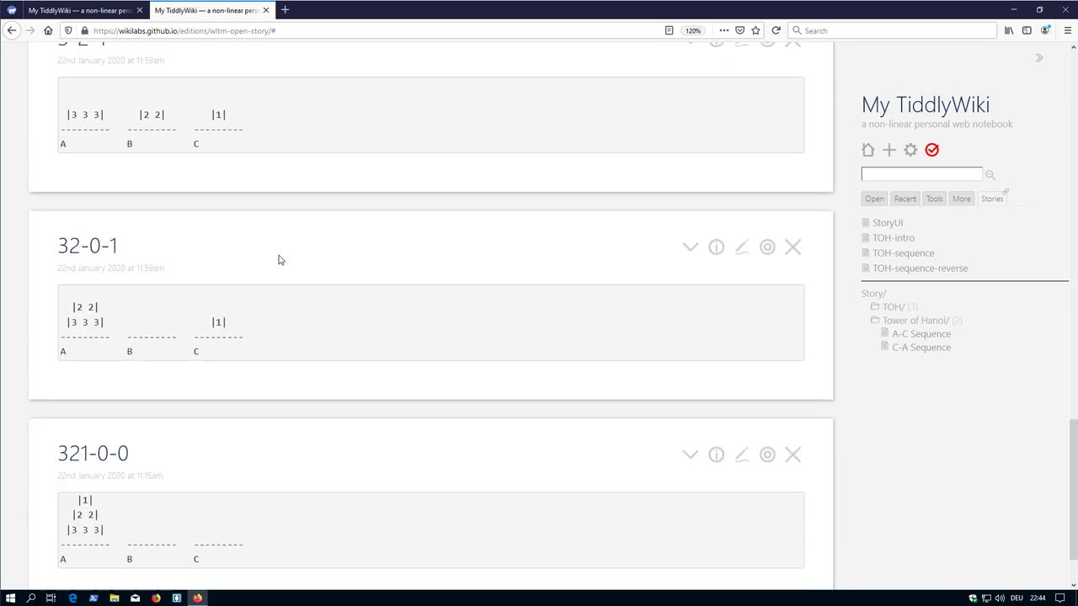
pyautogui.scroll(14, 303, 259)
pyautogui.scroll(15, 330, 262)
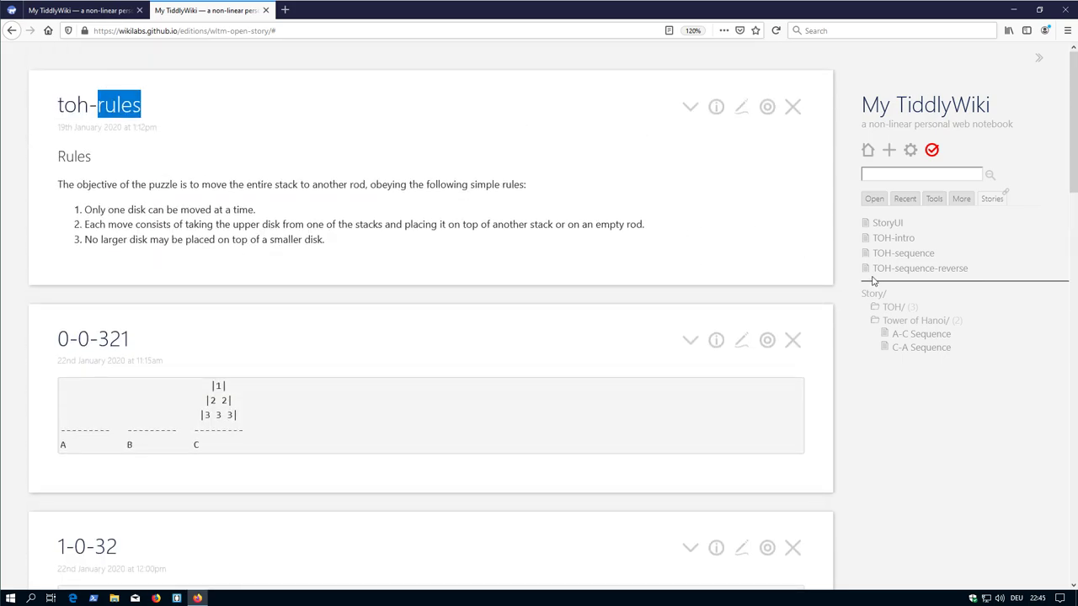
pyautogui.click(868, 270)
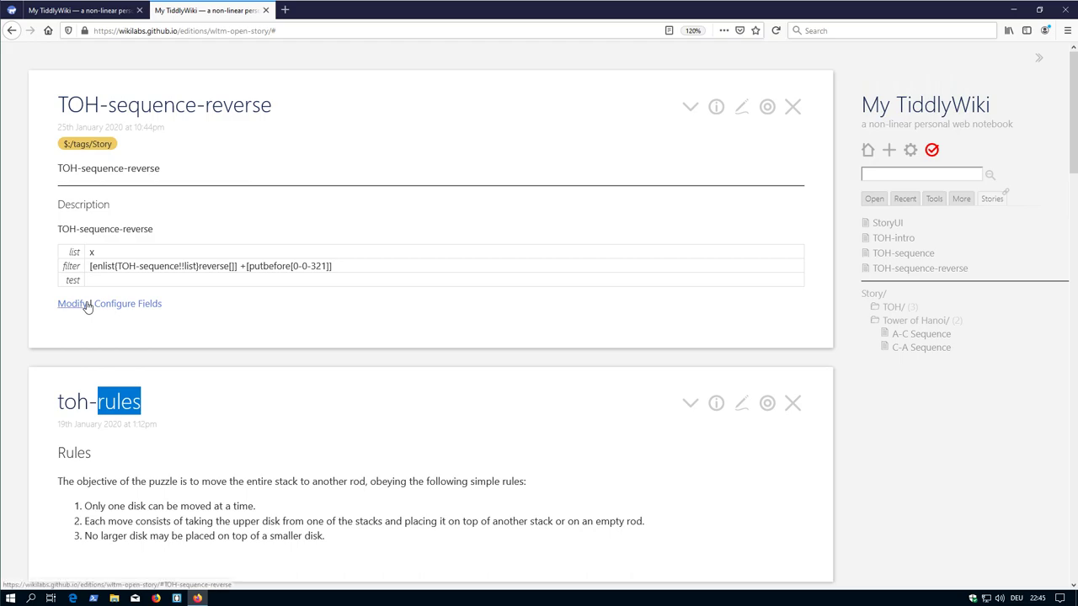
# Activate the TOH-sequence-reverse story, open its tiddler, and reopen its filter editor showing 9 matches
pyautogui.click(940, 269)
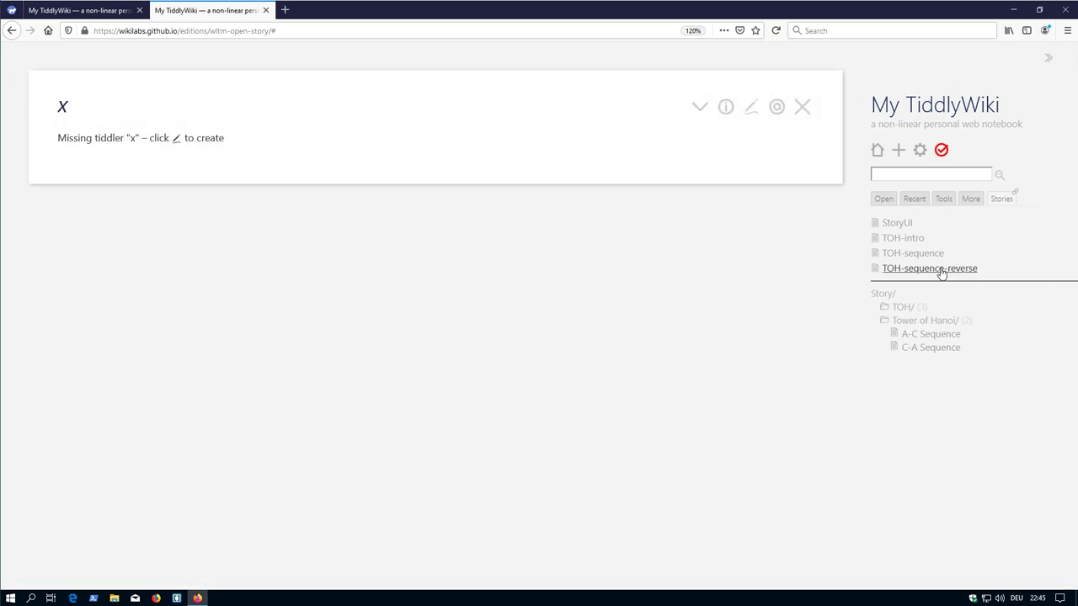
pyautogui.click(877, 271)
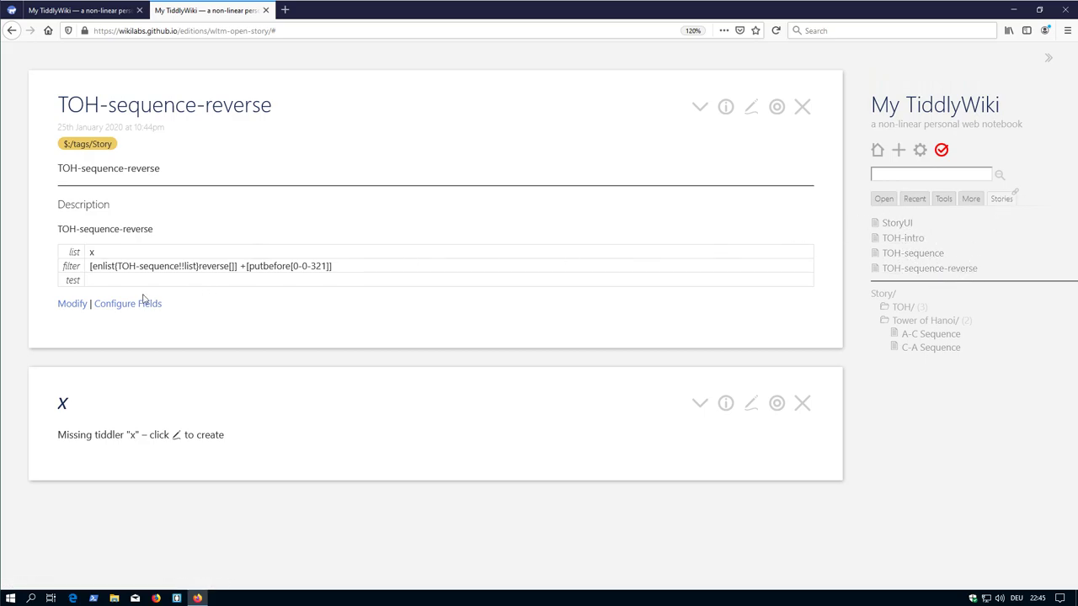
pyautogui.click(80, 304)
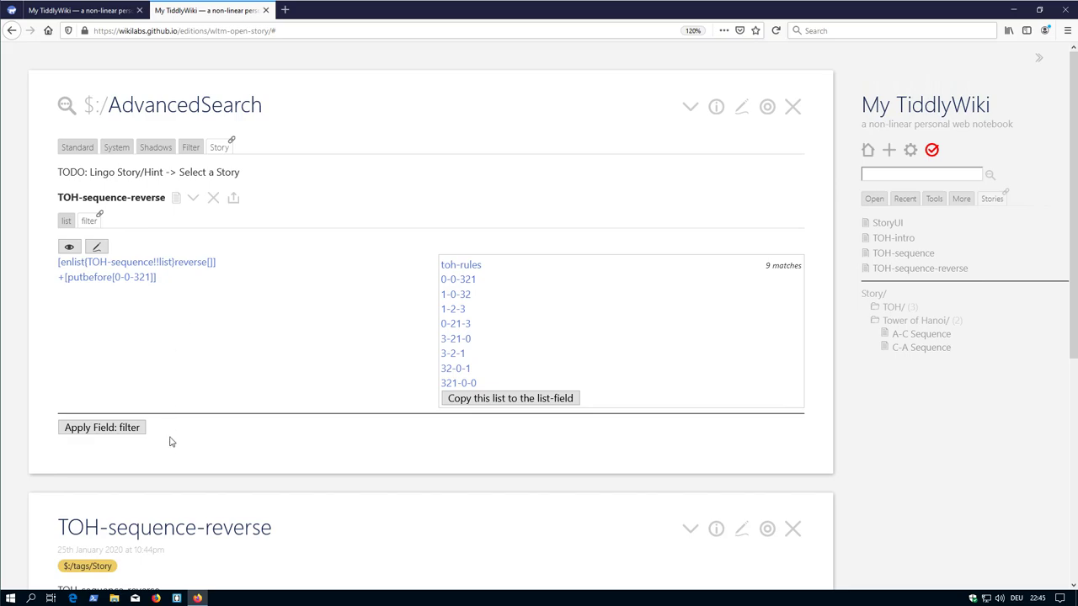
# Edit TOH-sequence-reverse, add a new field named default, and save it
pyautogui.scroll(-6, 170, 441)
pyautogui.scroll(1, 698, 269)
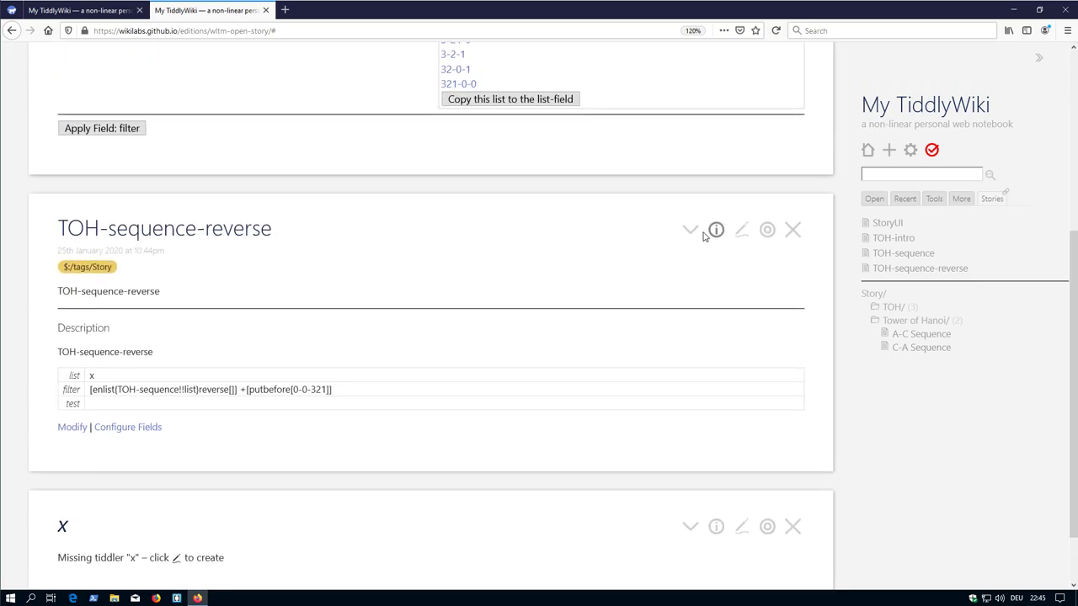
pyautogui.click(741, 230)
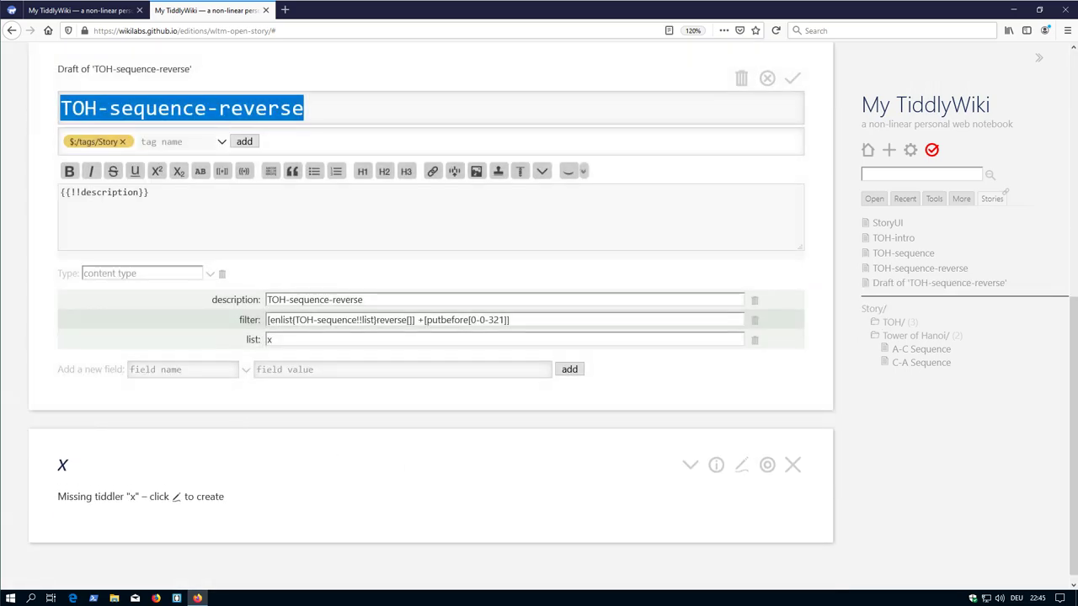
pyautogui.click(183, 368)
pyautogui.write('default')
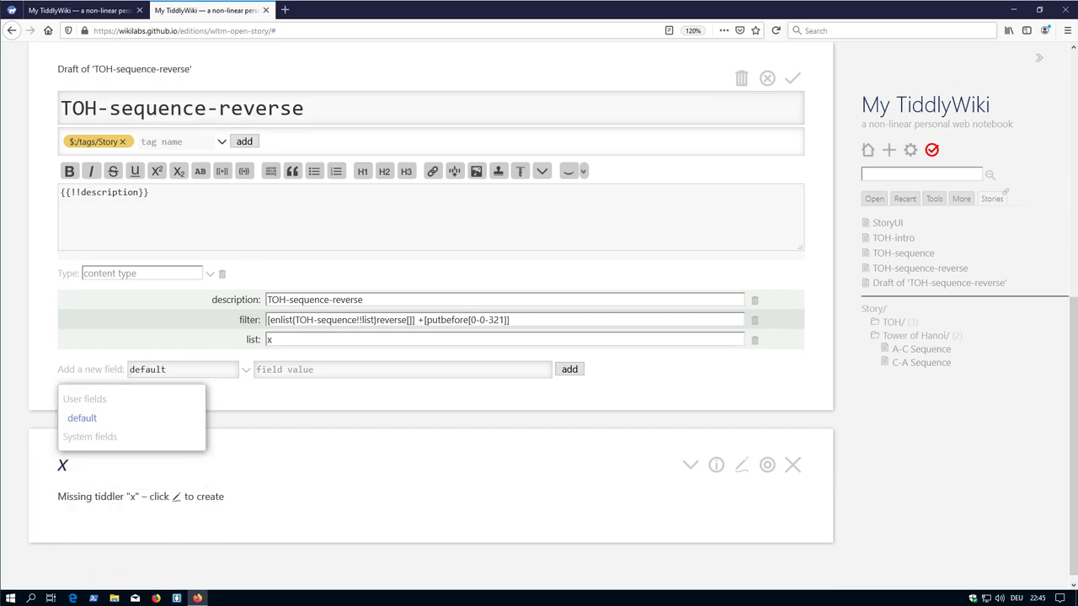
pyautogui.write('filter')
pyautogui.click(792, 79)
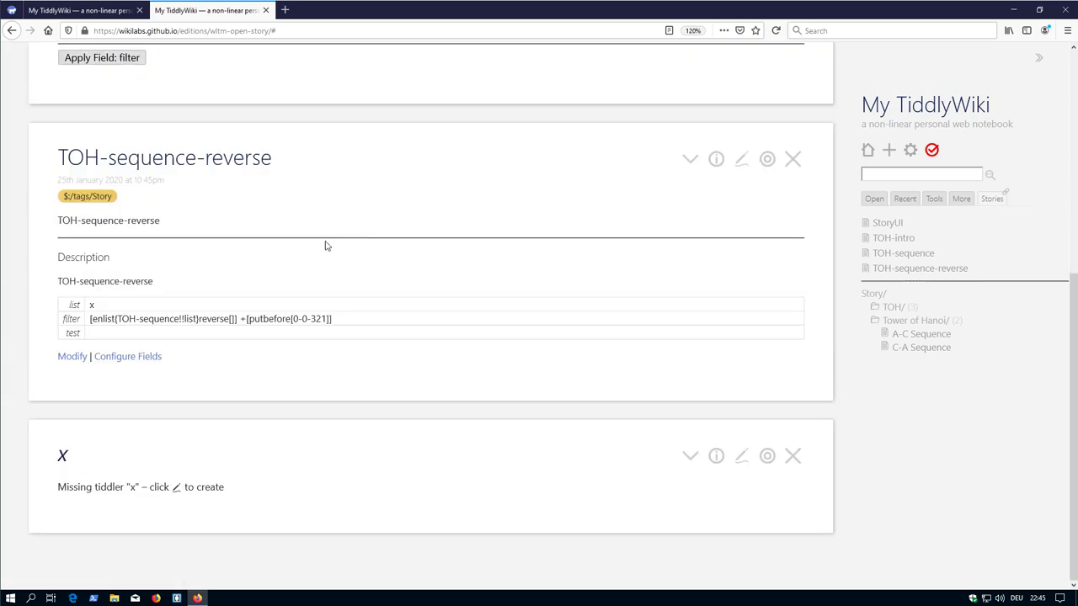
# Activate the TOH-sequence-reverse story again and open its tiddler
pyautogui.click(921, 269)
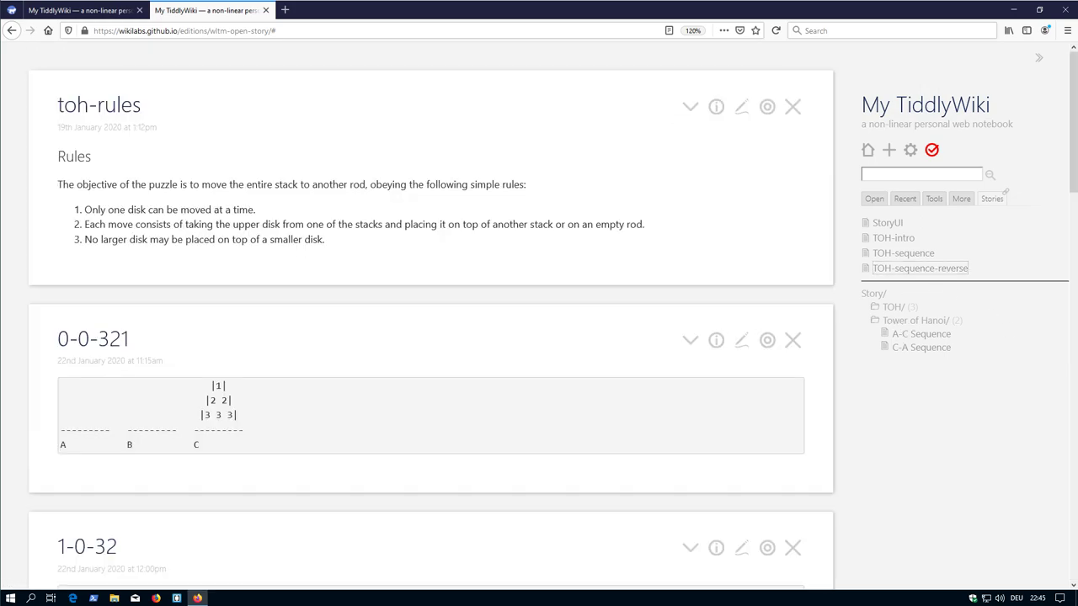
pyautogui.scroll(-4, 464, 232)
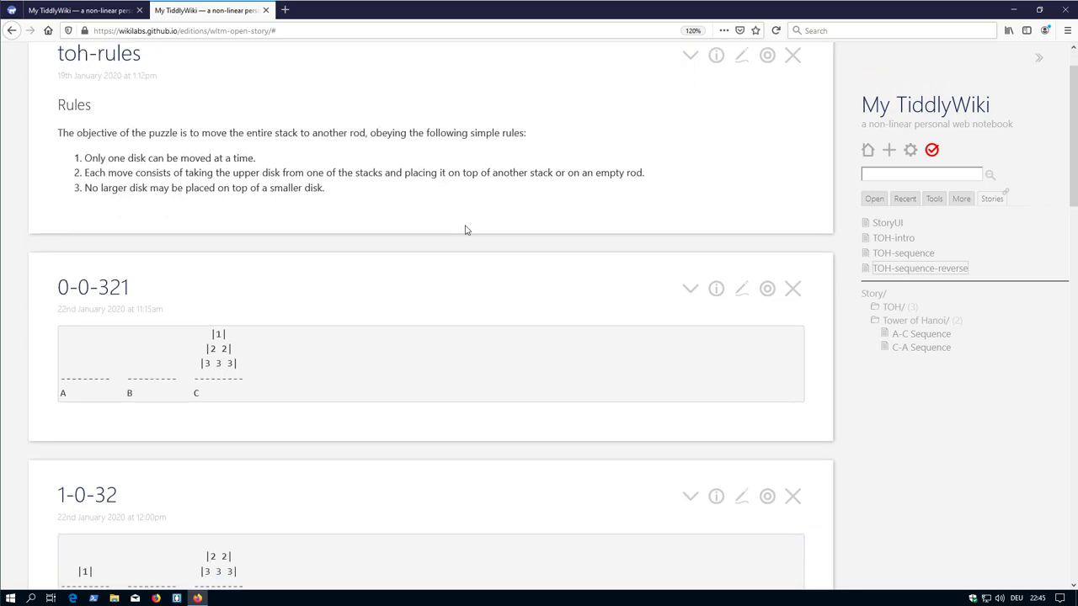
pyautogui.scroll(-18, 484, 237)
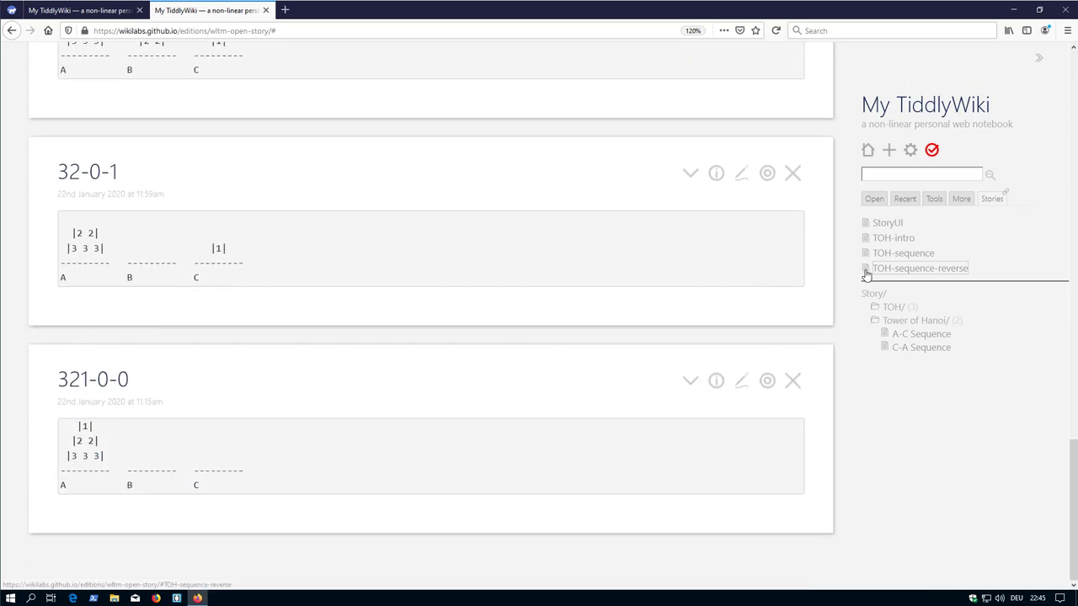
pyautogui.click(867, 269)
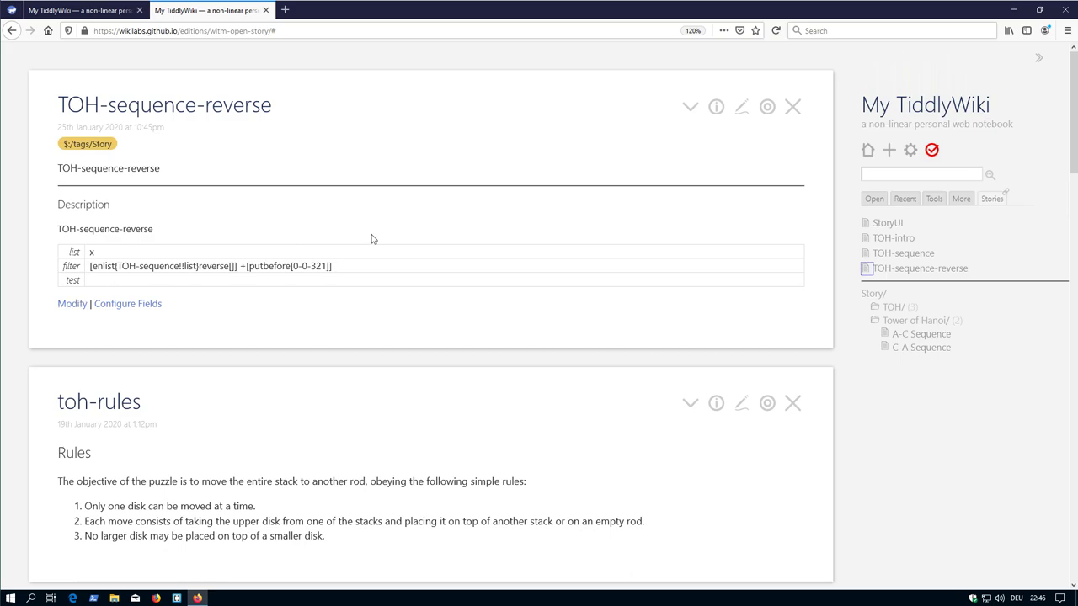
# Change the default field's value from filter to test, then discard the draft
pyautogui.click(741, 106)
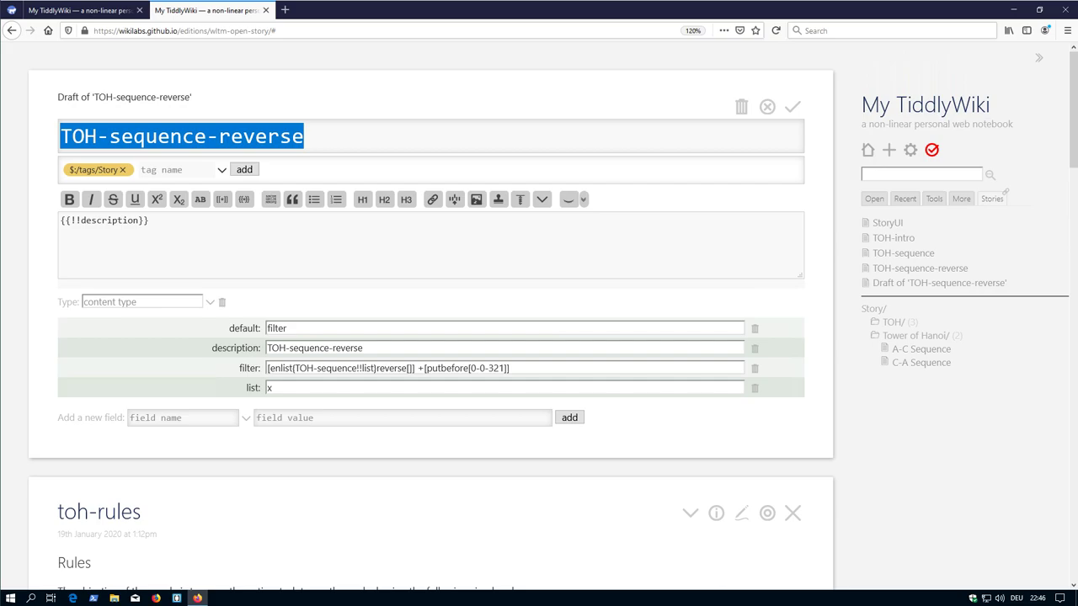
pyautogui.doubleClick(276, 328)
pyautogui.write('se')
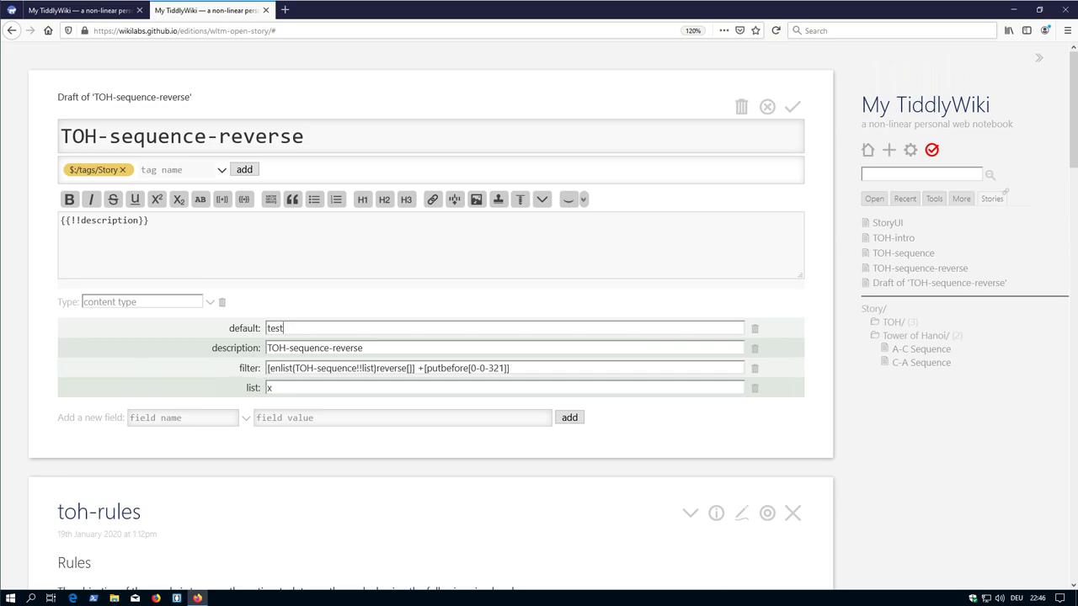
pyautogui.hotkey('shift', 'Left')
pyautogui.hotkey('shift', 'Left')
pyautogui.hotkey('shift', 'Left')
pyautogui.click(767, 107)
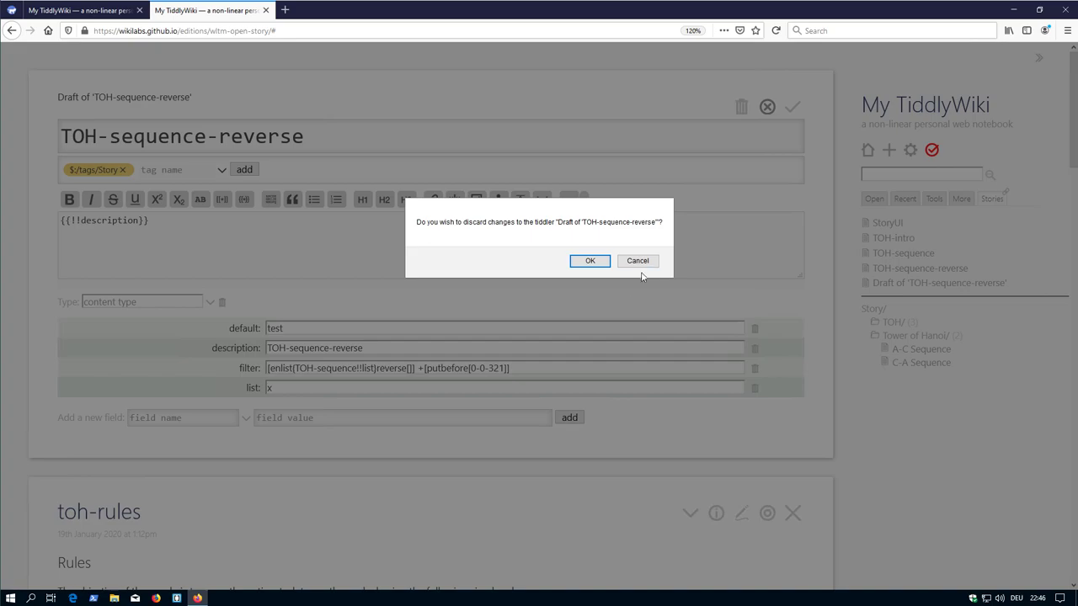
pyautogui.click(589, 260)
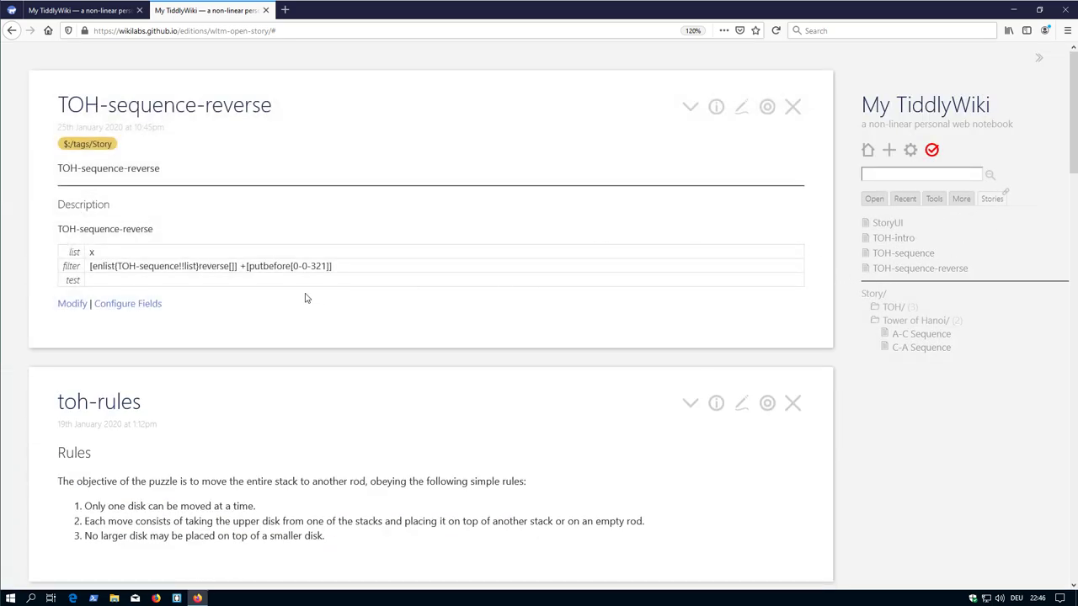
# Close the TOH-sequence-reverse tiddler, leaving the AdvancedSearch story editor open
pyautogui.click(69, 305)
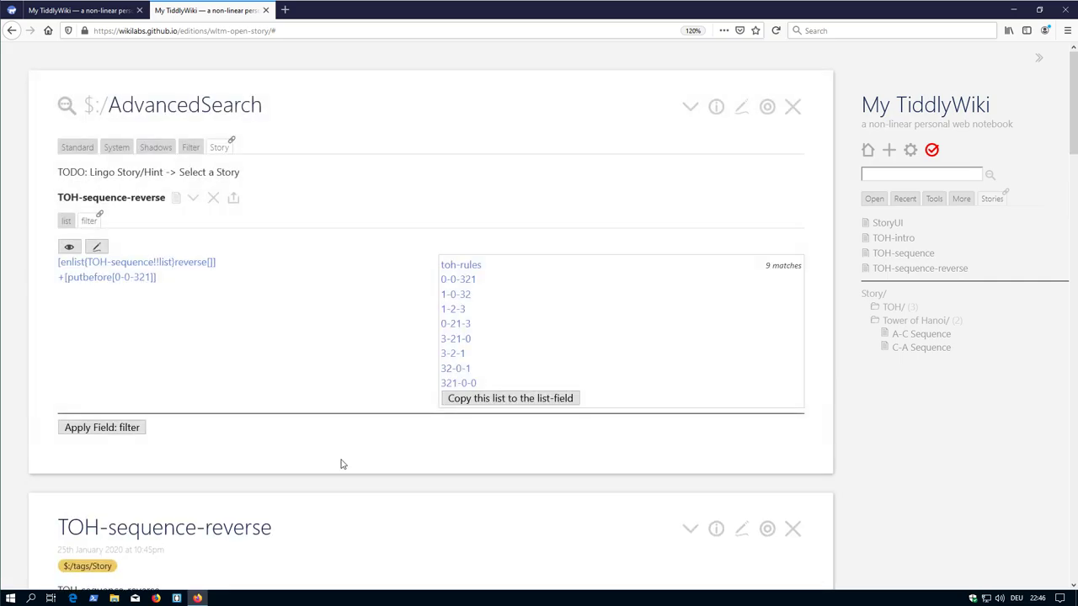
pyautogui.click(767, 107)
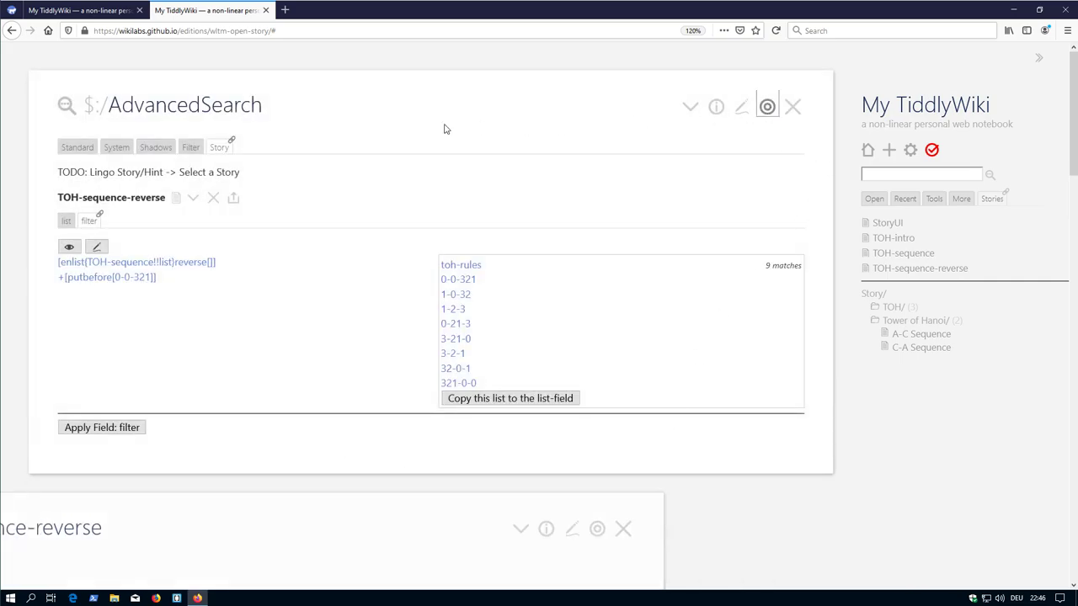
pyautogui.moveTo(144, 105); pyautogui.dragTo(200, 105)
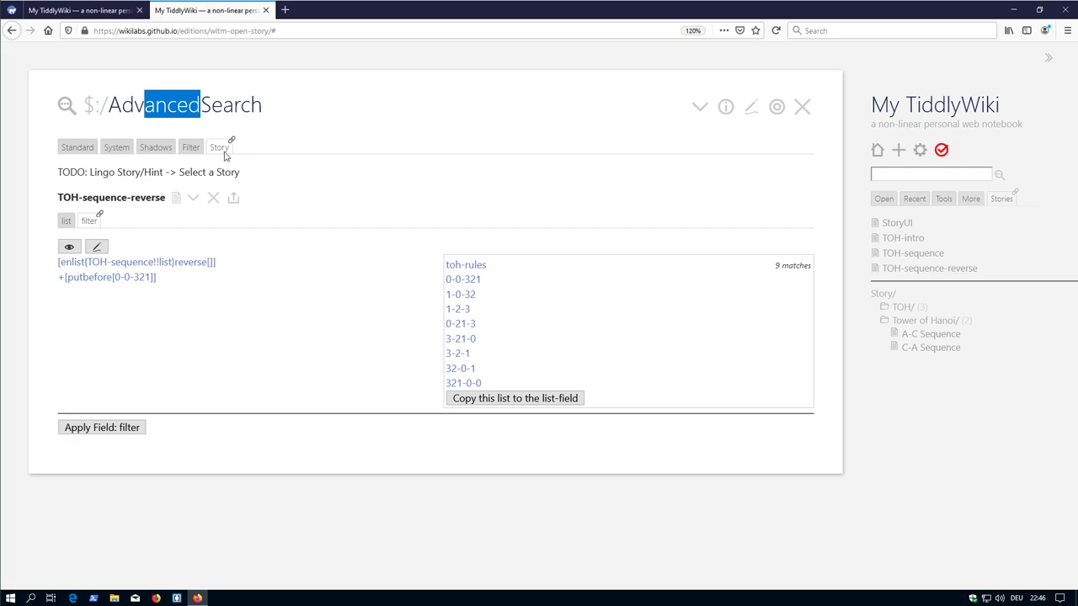
# Open the Tower of Hanoi A-C Sequence from the Story/ tree, then close it again
pyautogui.click(195, 198)
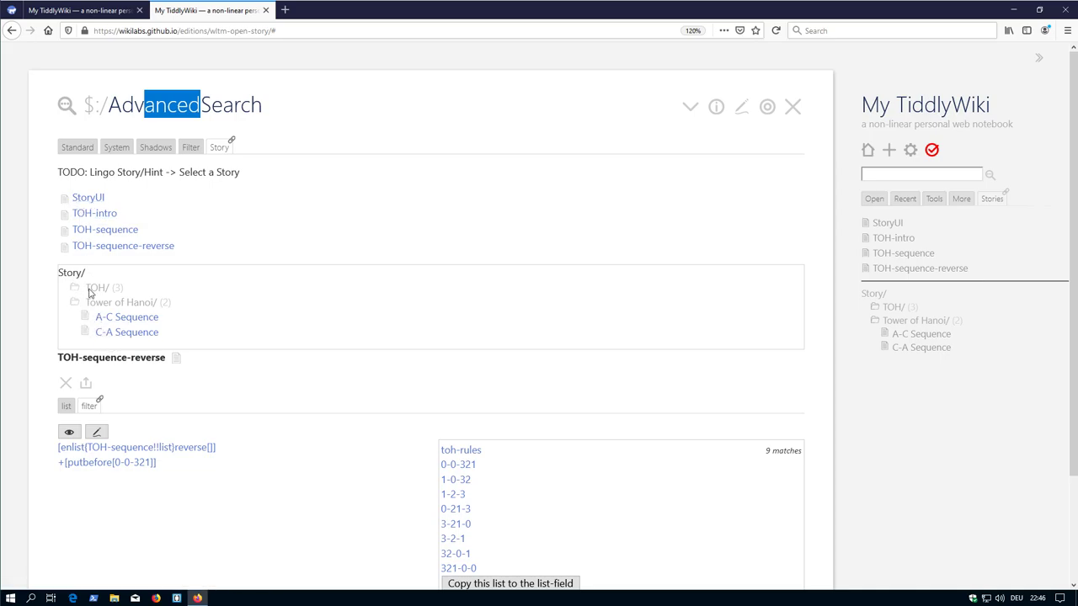
pyautogui.click(885, 337)
pyautogui.moveTo(57, 105); pyautogui.dragTo(262, 104)
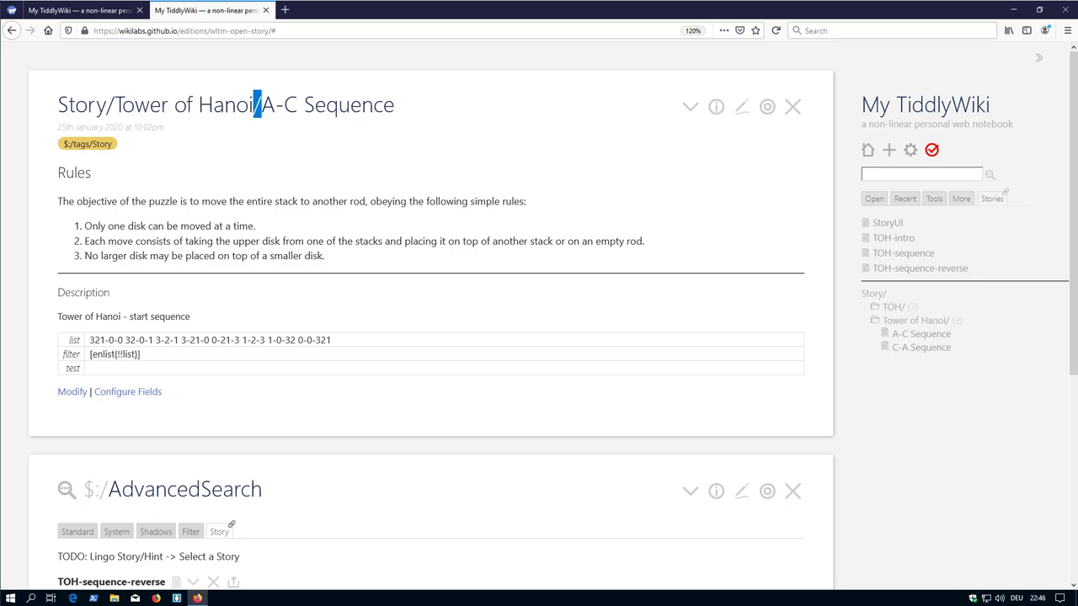
pyautogui.click(901, 327)
pyautogui.click(901, 325)
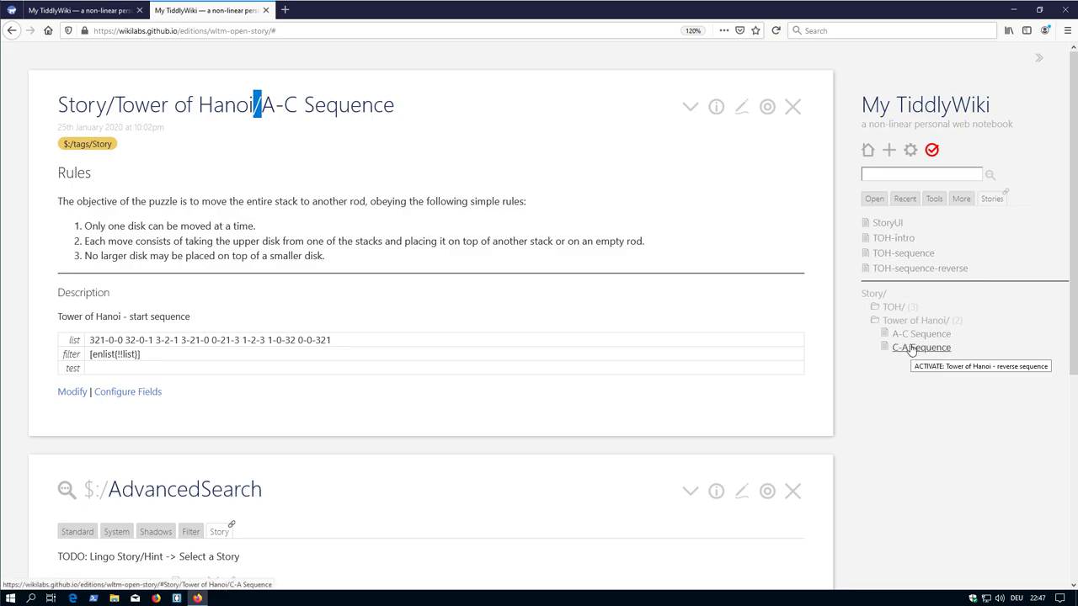
pyautogui.click(795, 103)
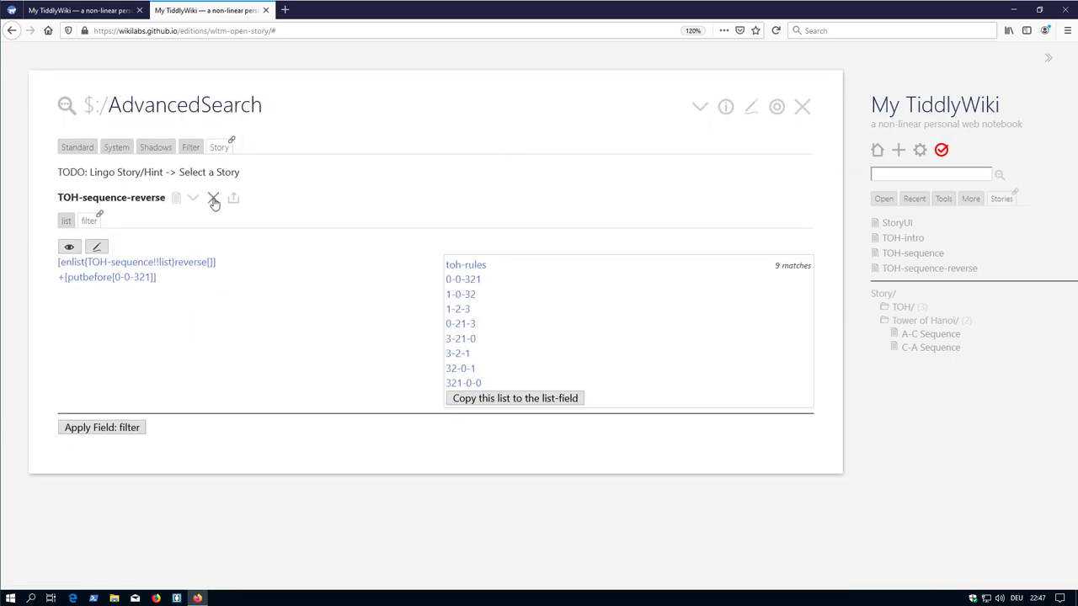
# Cycle through TOH-intro, TOH-sequence and TOH-sequence-reverse, then show TOH-sequence-reverse's list field
pyautogui.click(194, 199)
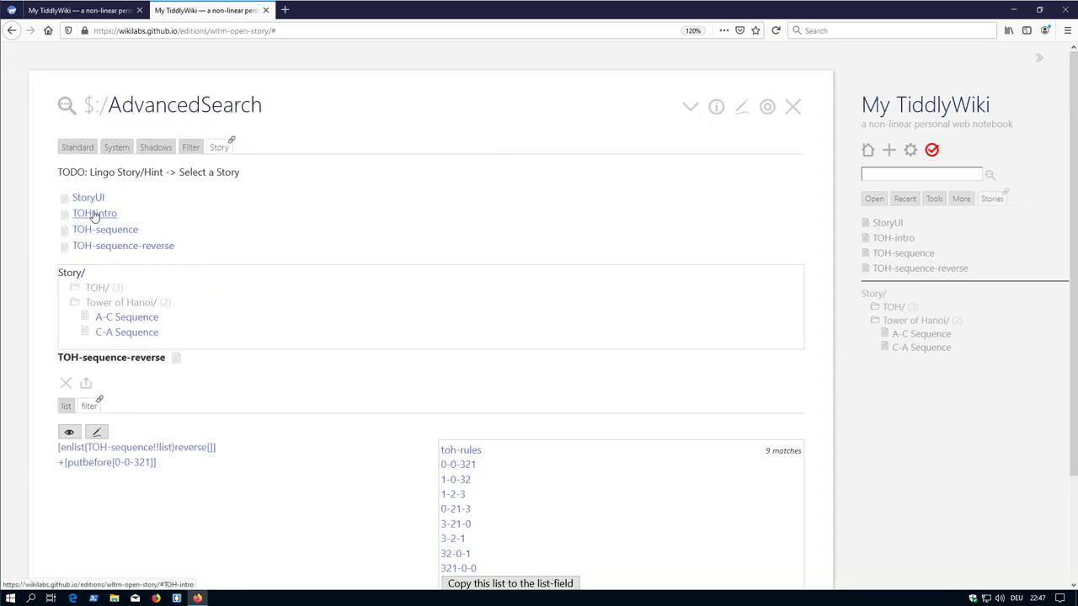
pyautogui.click(92, 214)
pyautogui.click(120, 230)
pyautogui.click(120, 245)
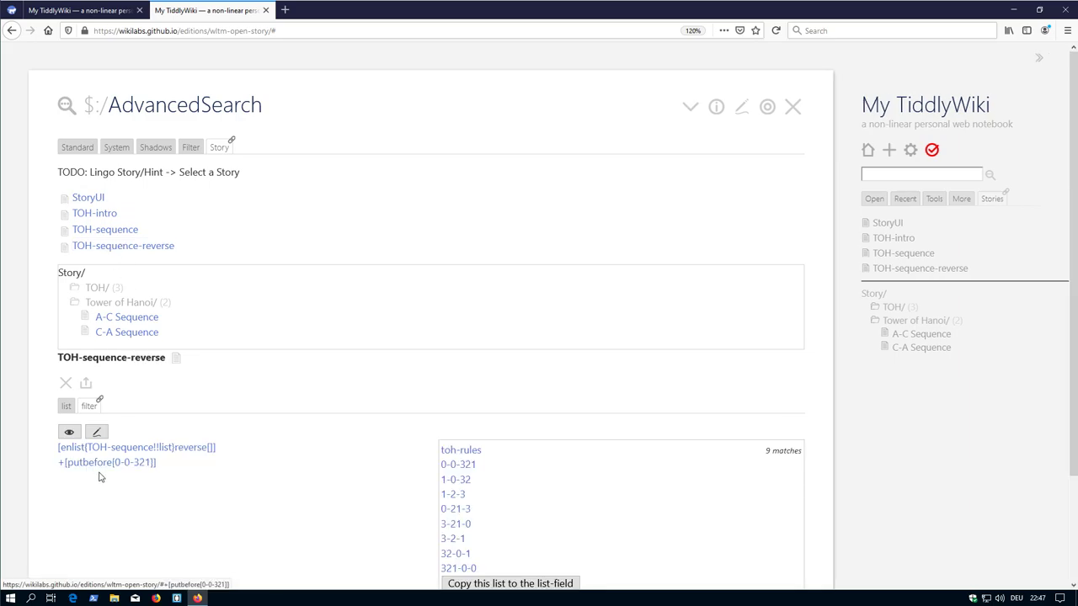
pyautogui.click(118, 234)
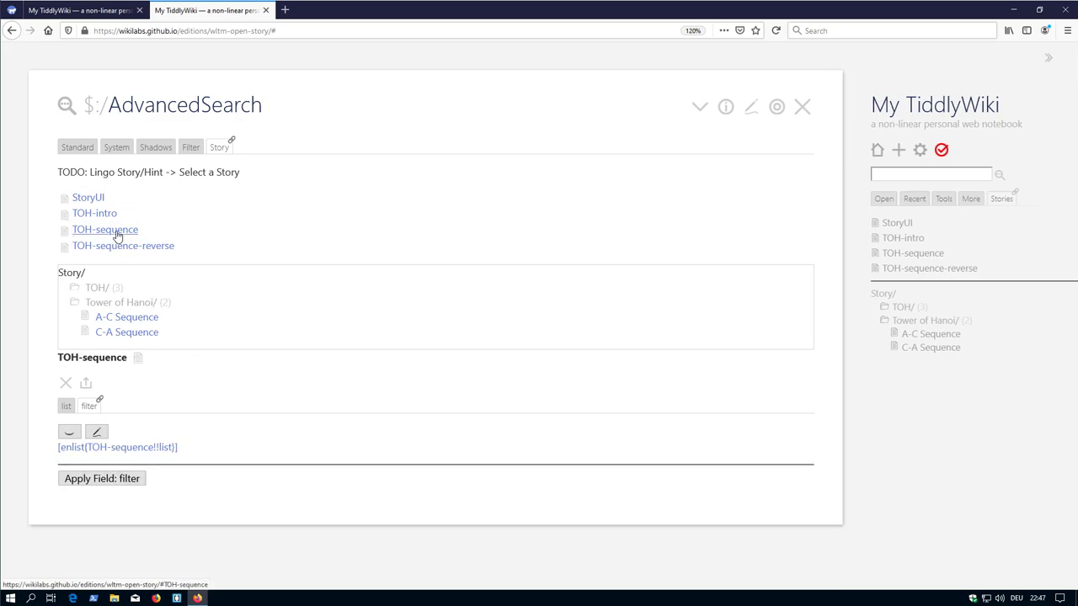
pyautogui.click(125, 245)
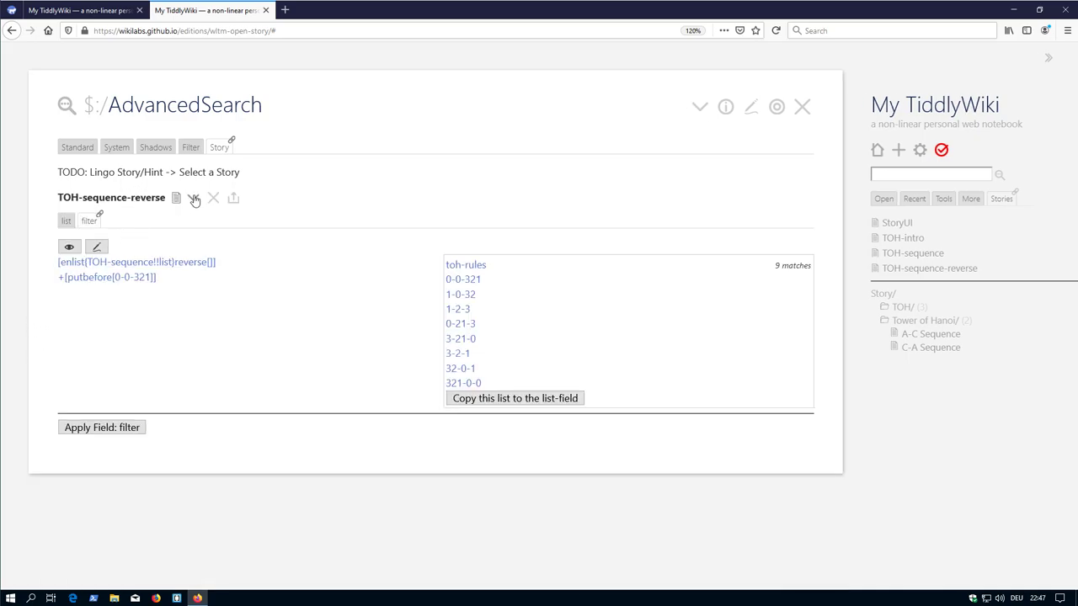
pyautogui.click(65, 222)
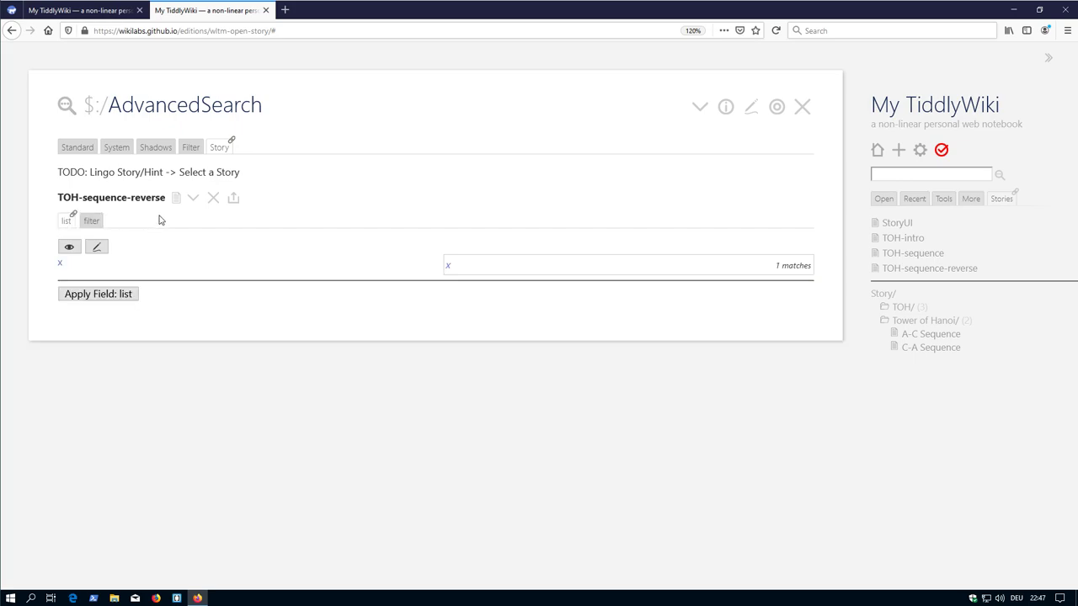
# Reselect TOH-sequence-reverse, hide the Story/ tree, and toggle filter and list fields, ending on list x
pyautogui.click(214, 199)
pyautogui.click(83, 199)
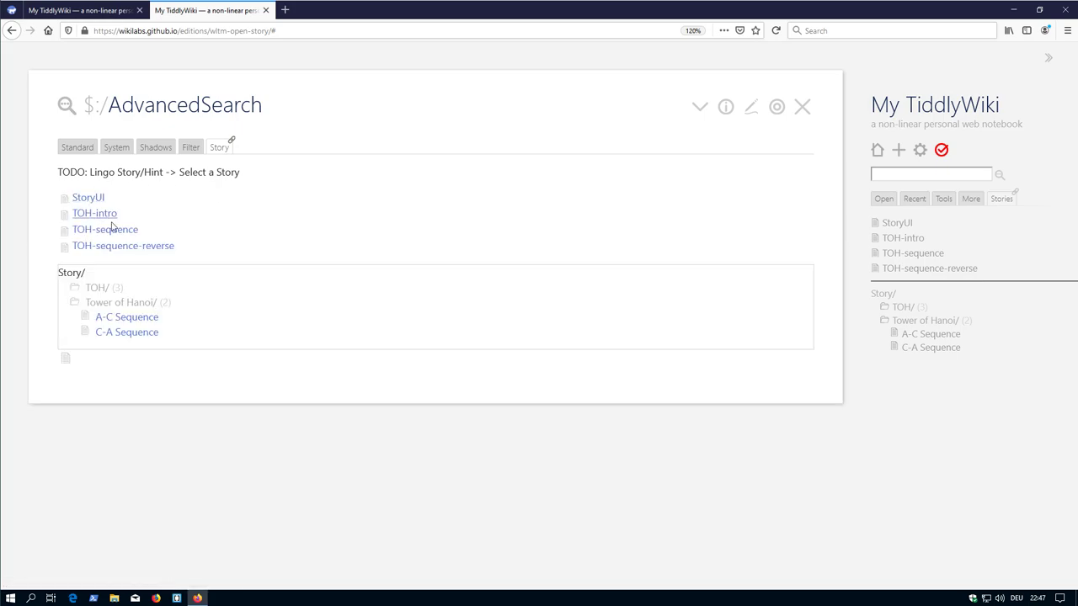
pyautogui.click(119, 230)
pyautogui.click(125, 245)
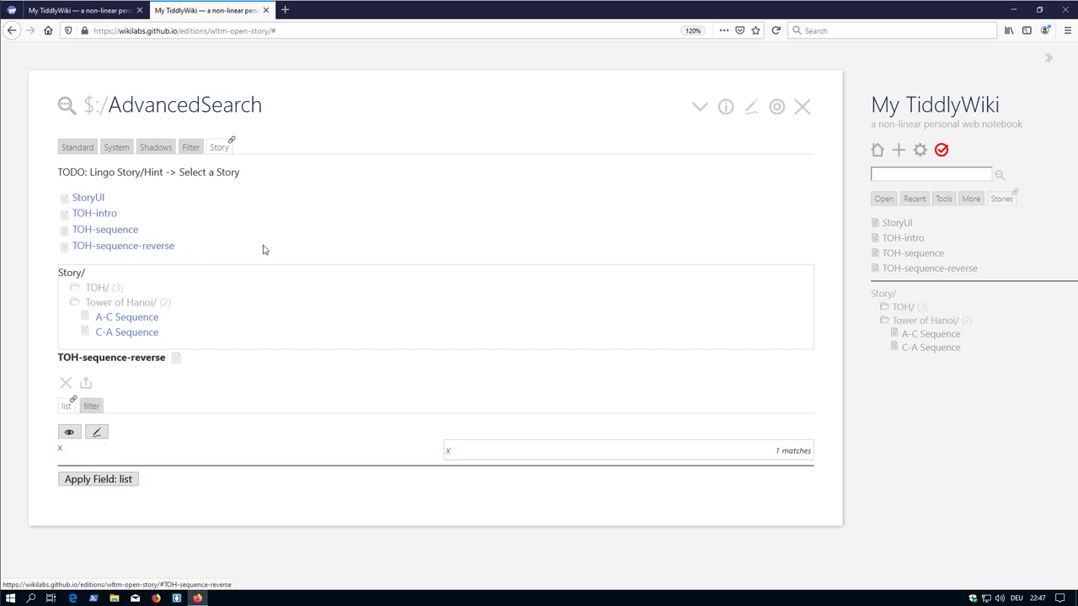
pyautogui.click(47, 258)
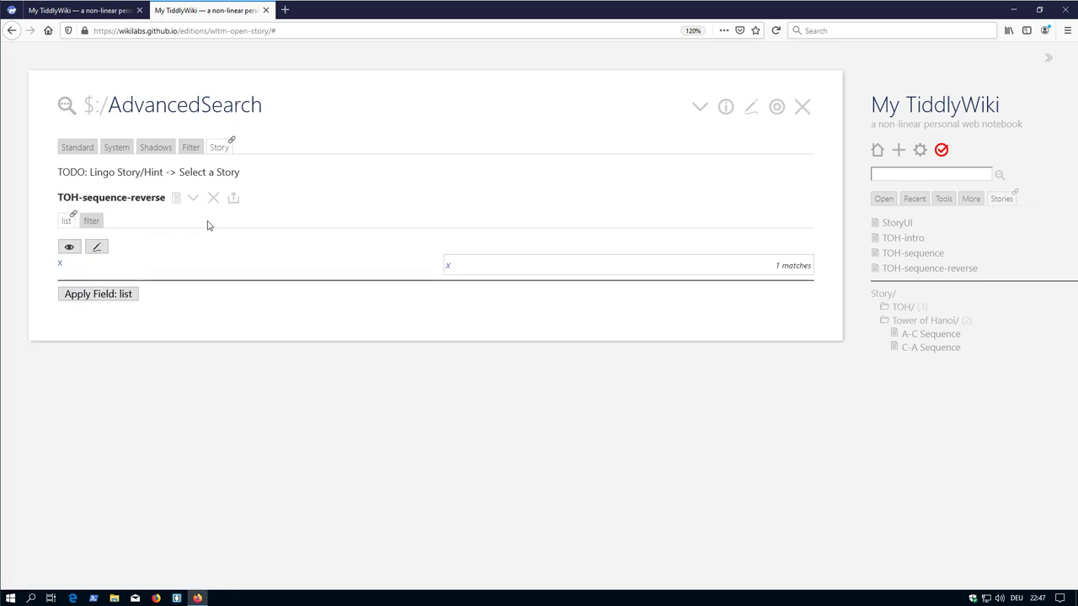
pyautogui.click(90, 222)
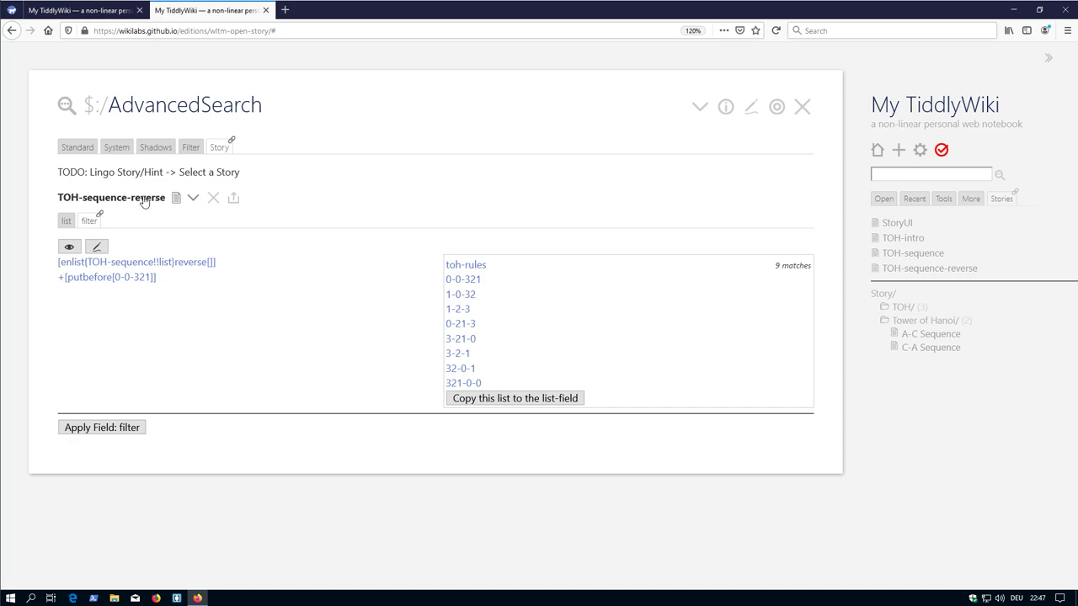
pyautogui.click(69, 222)
pyautogui.click(84, 223)
pyautogui.click(67, 222)
# Create the missing tiddler x with the body text 'asdf' and save it
pyautogui.click(448, 267)
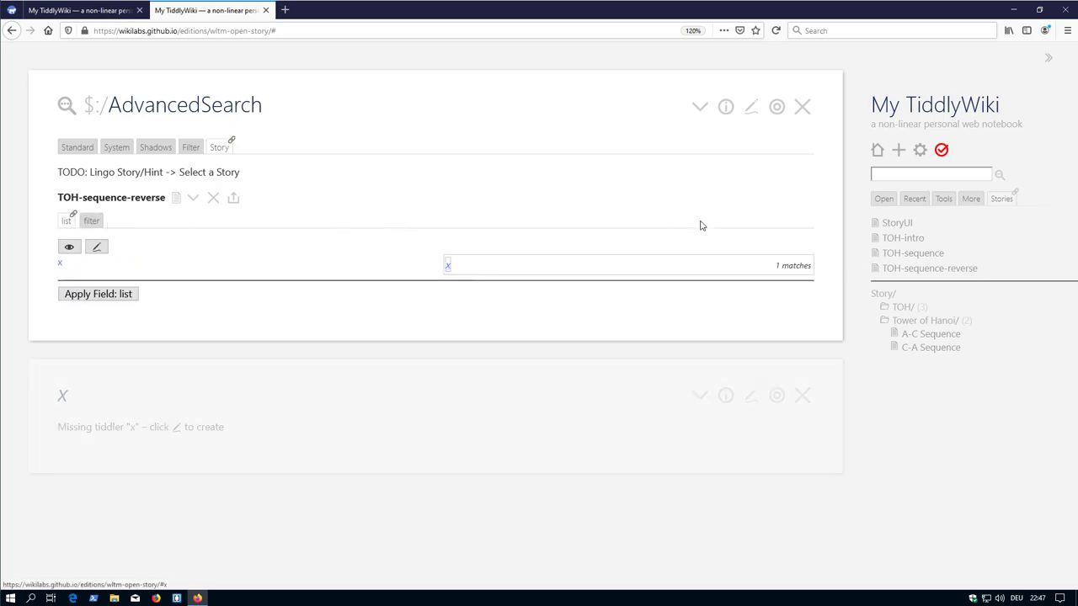
pyautogui.click(741, 394)
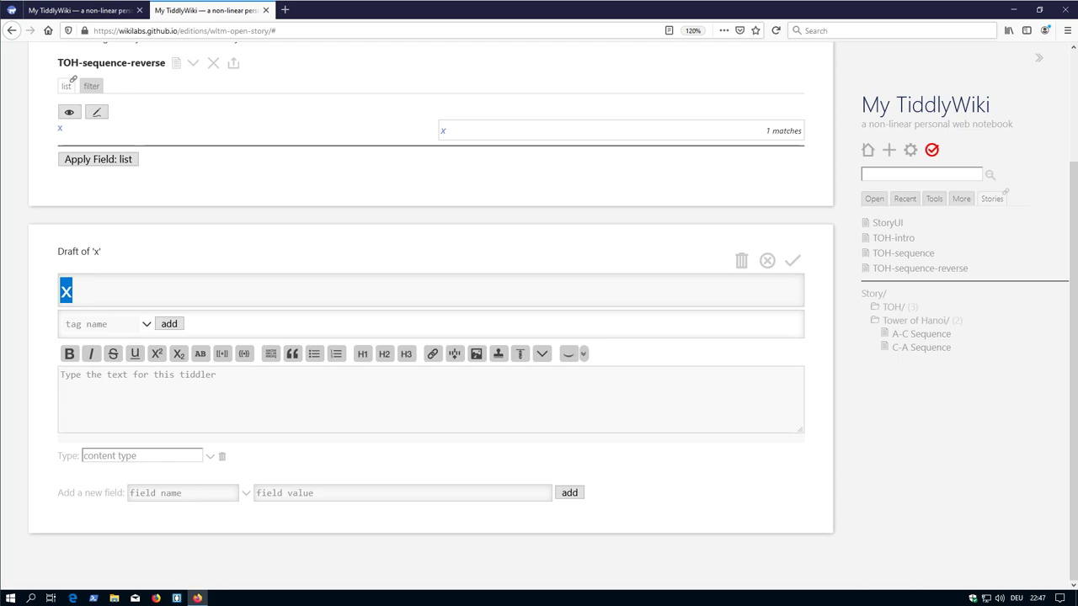
pyautogui.click(741, 395)
pyautogui.write('asdf')
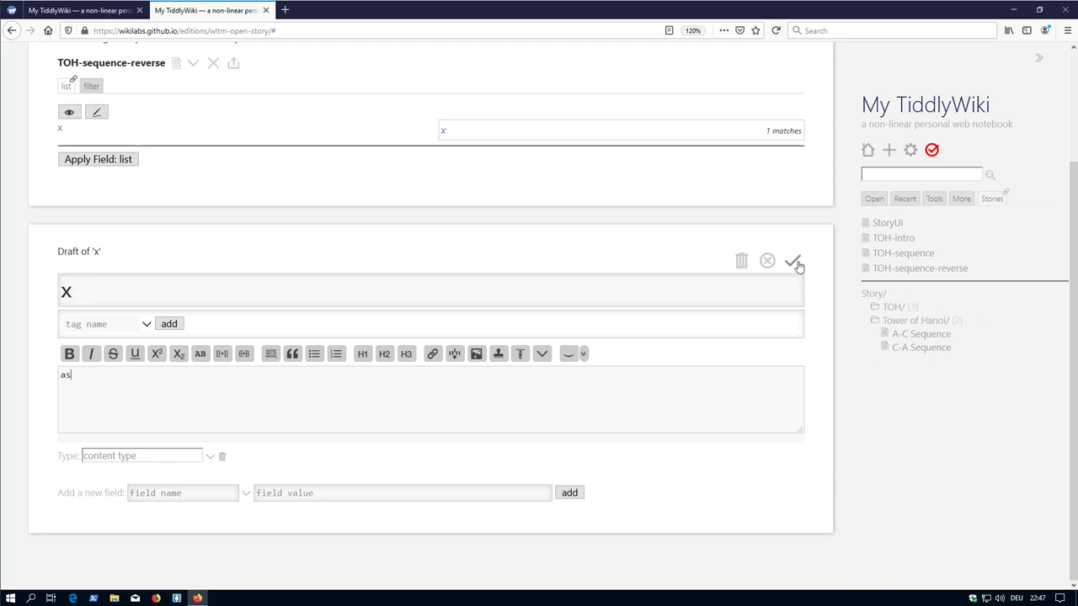
pyautogui.click(792, 264)
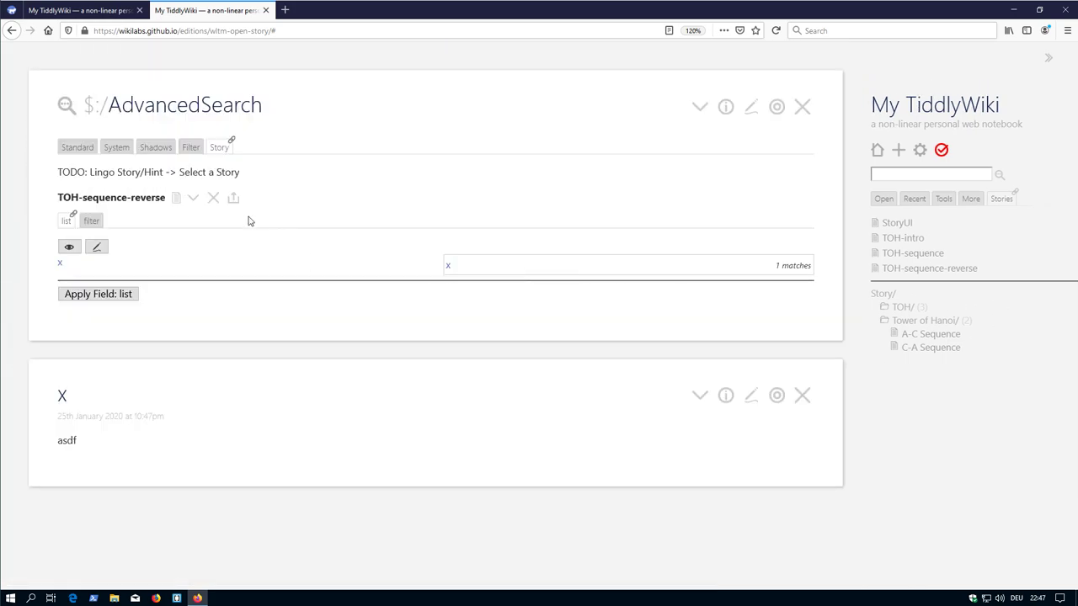
# Export the story as TOH-sequence-reverse.json and open the downloaded file in the browser
pyautogui.click(234, 200)
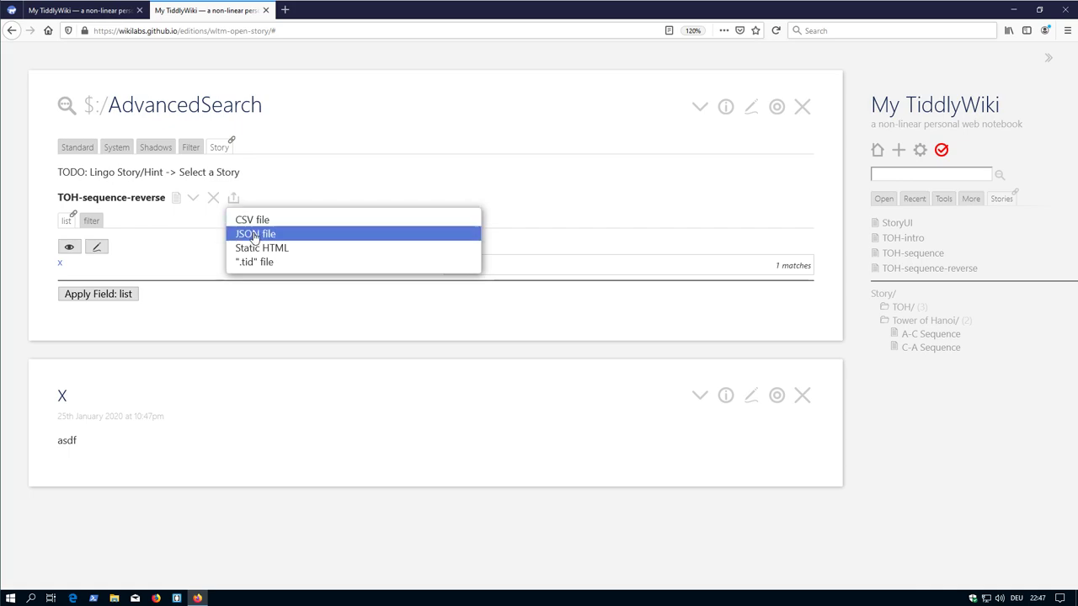
pyautogui.click(254, 235)
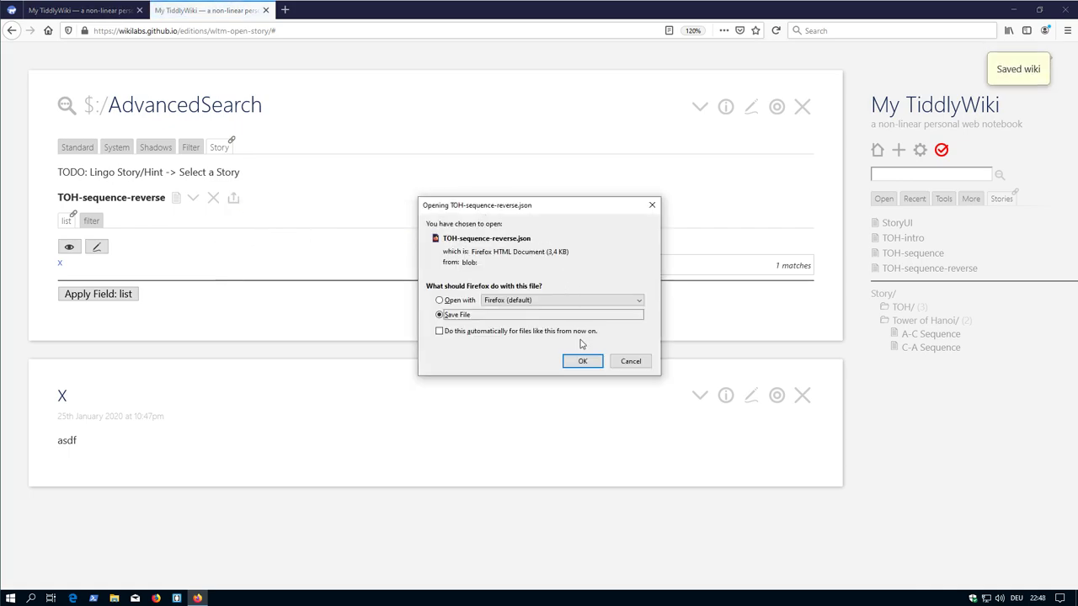
pyautogui.click(581, 361)
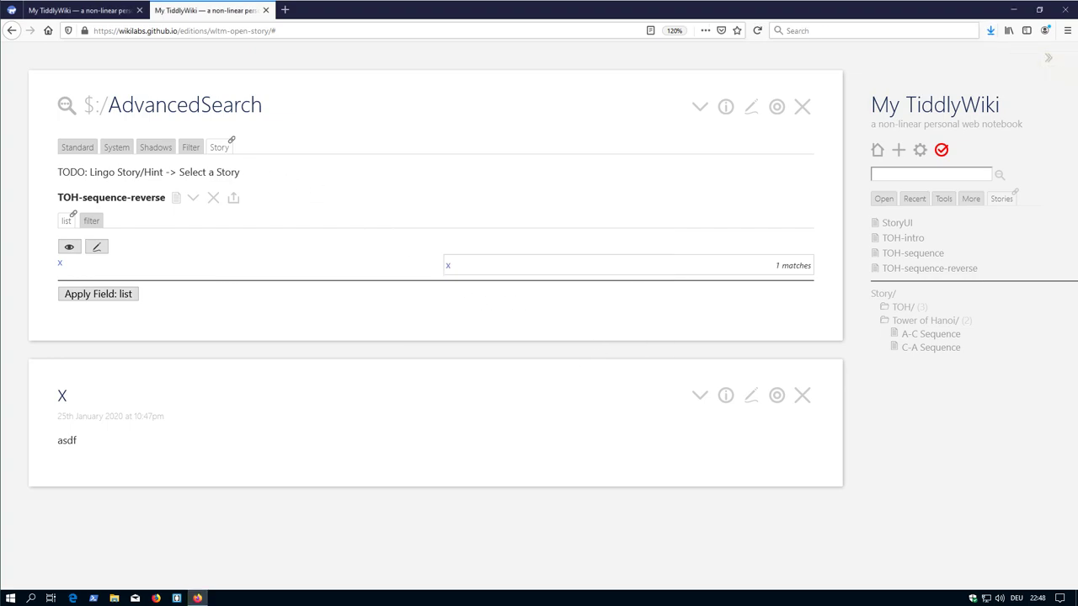
pyautogui.click(992, 31)
pyautogui.click(985, 59)
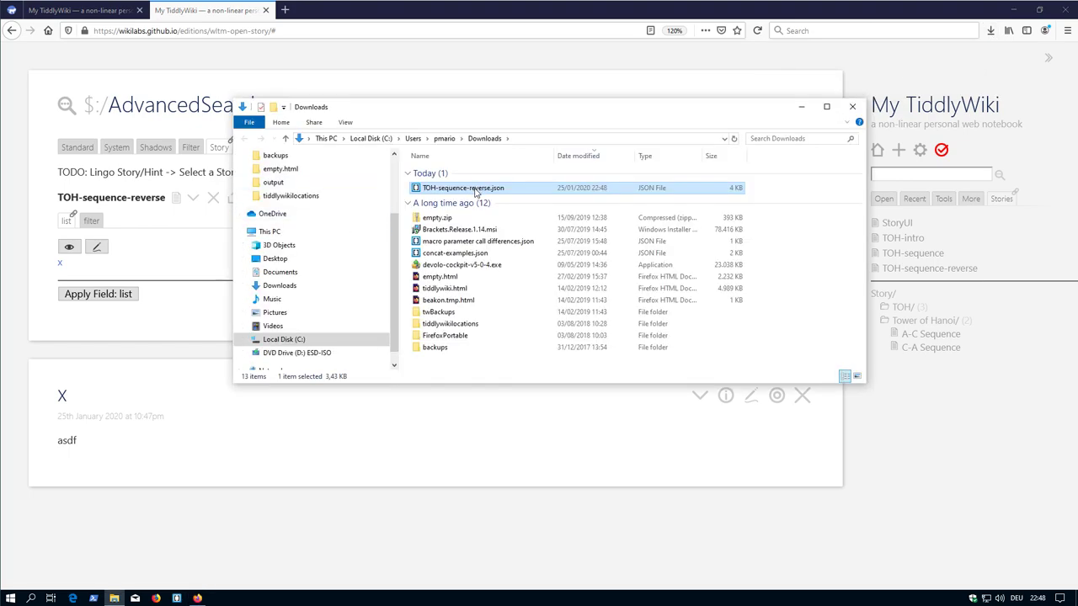
pyautogui.moveTo(476, 188); pyautogui.dragTo(320, 12)
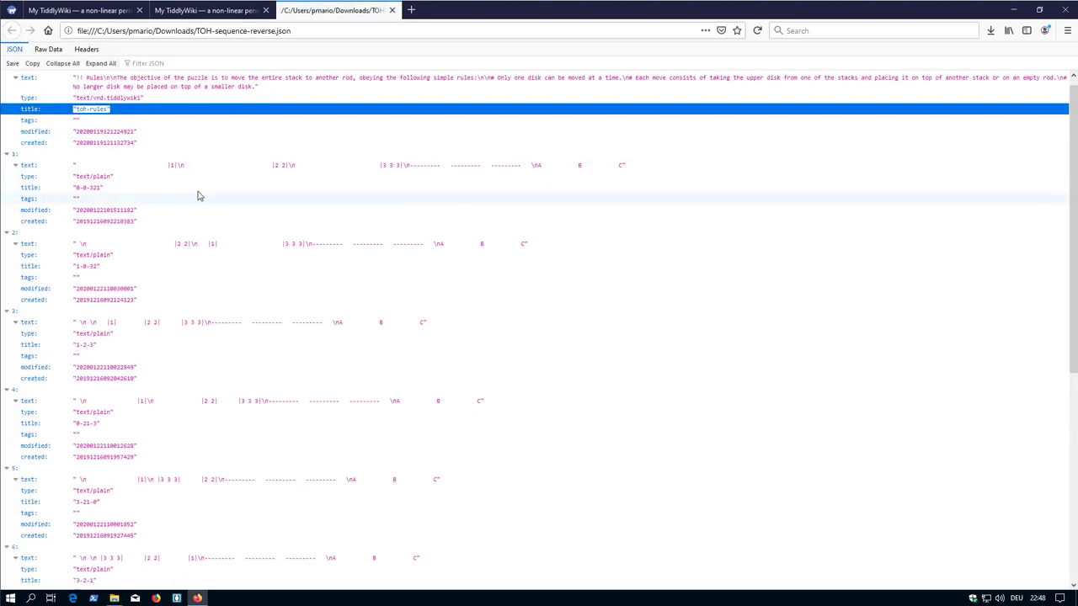
pyautogui.scroll(-1, 197, 193)
pyautogui.scroll(-6, 115, 283)
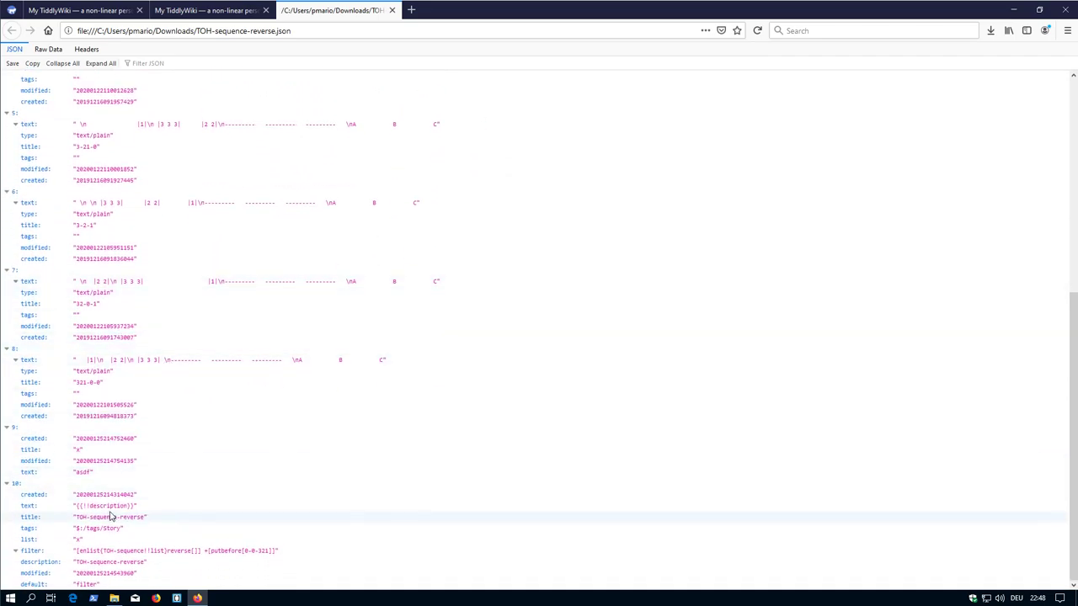
pyautogui.moveTo(105, 506); pyautogui.dragTo(106, 516)
pyautogui.click(264, 550)
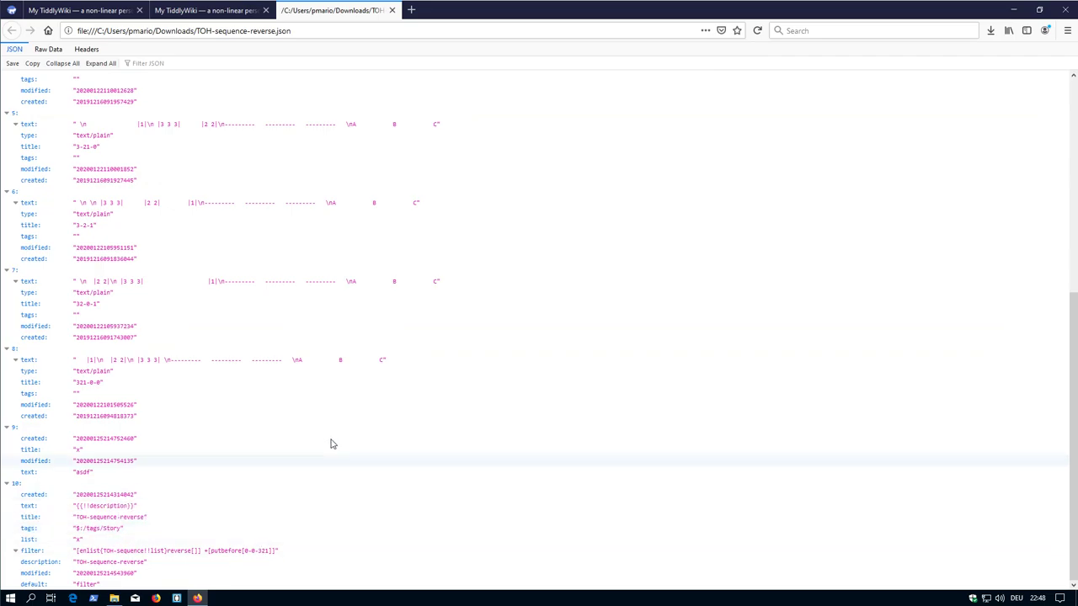
# Back in TiddlyWiki, inspect the story's filter field and the tiddler listing configured story fields
pyautogui.click(392, 10)
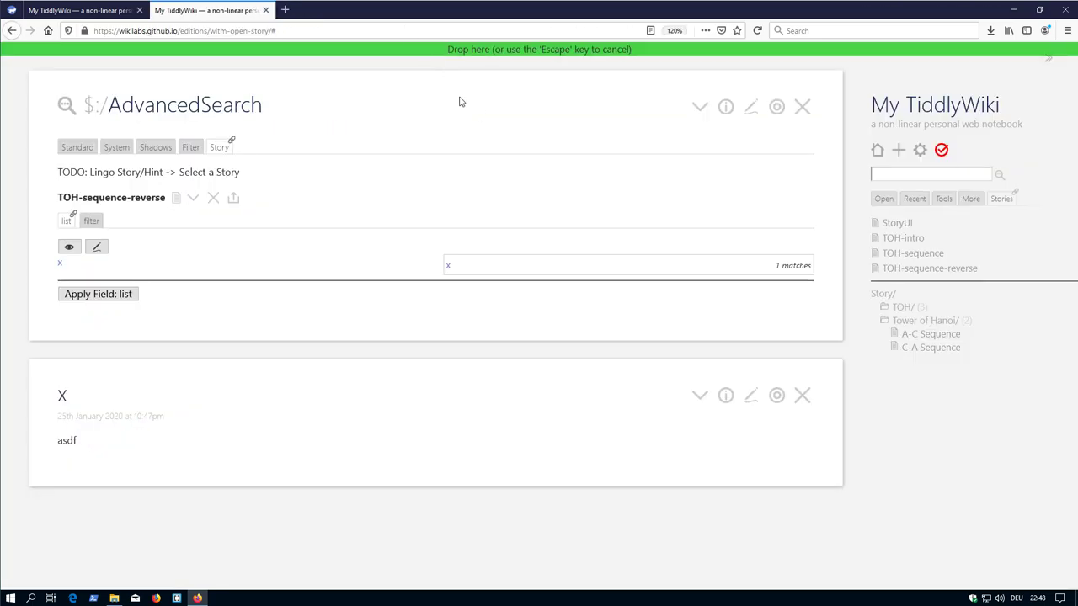
pyautogui.click(232, 203)
pyautogui.click(305, 189)
pyautogui.click(91, 222)
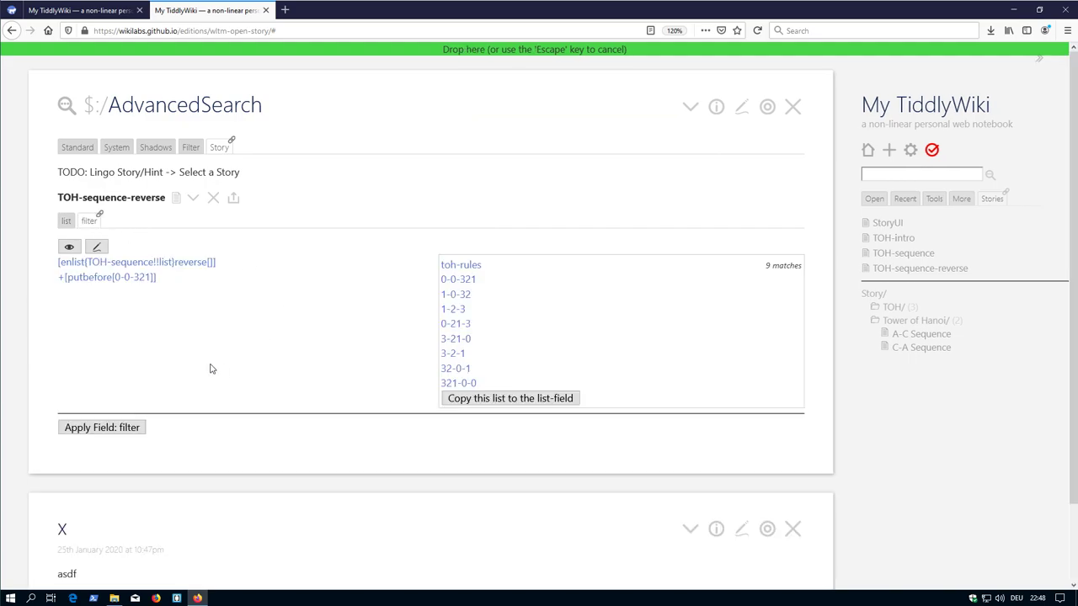
pyautogui.scroll(1, 356, 339)
pyautogui.moveTo(178, 219); pyautogui.dragTo(255, 281)
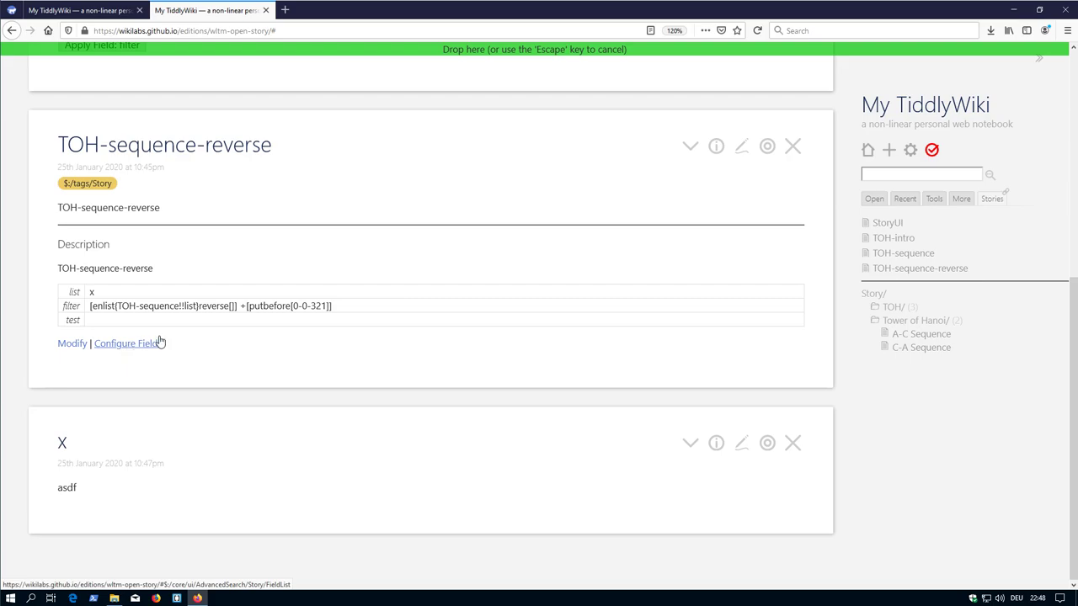
pyautogui.click(127, 347)
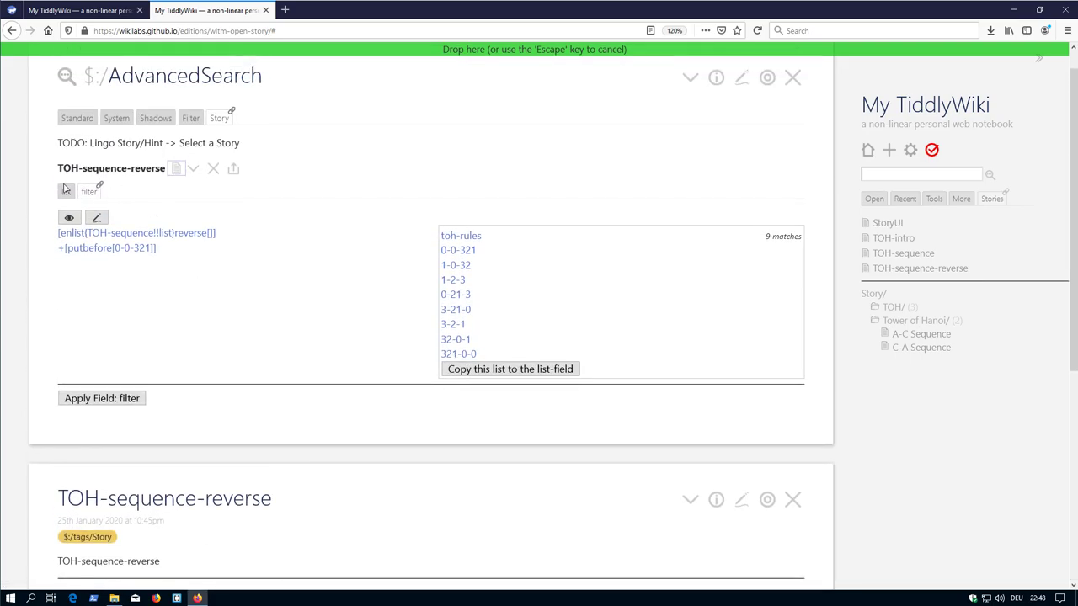
pyautogui.scroll(-3, 253, 320)
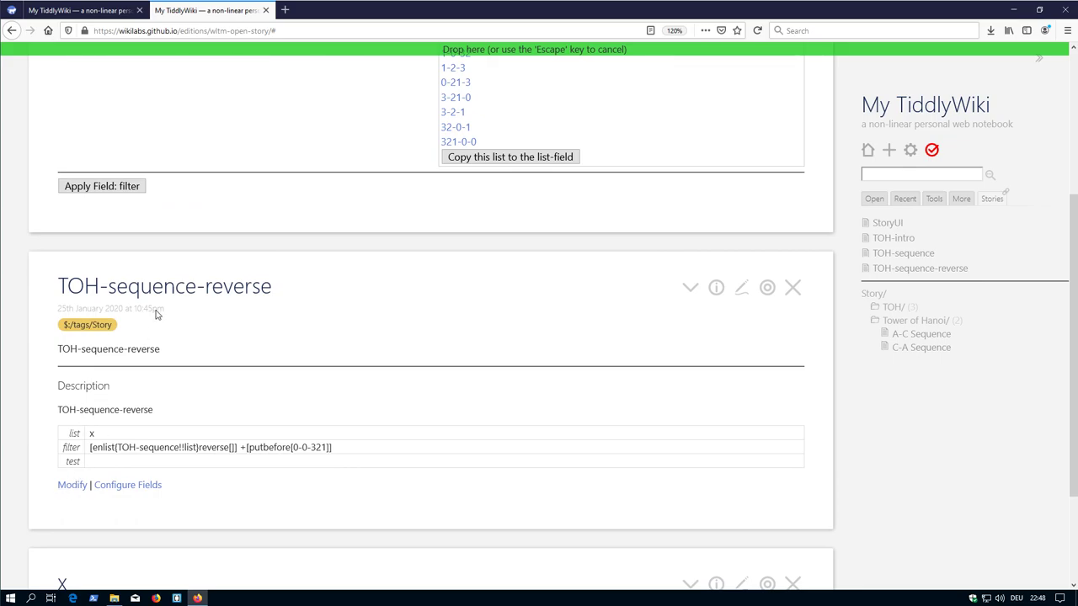
pyautogui.scroll(3, 160, 318)
pyautogui.scroll(-3, 160, 396)
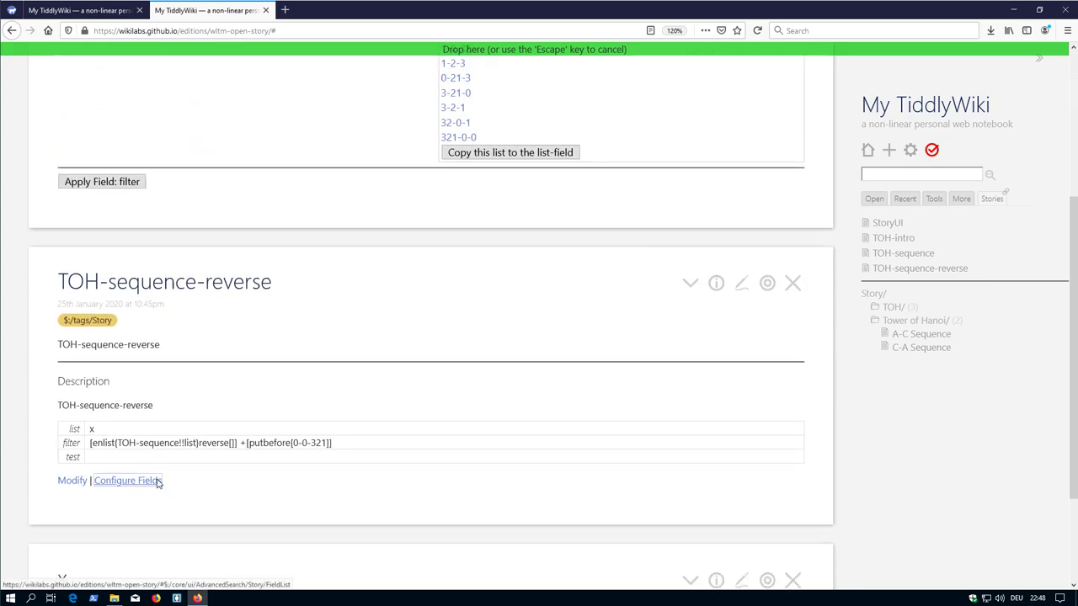
pyautogui.click(158, 482)
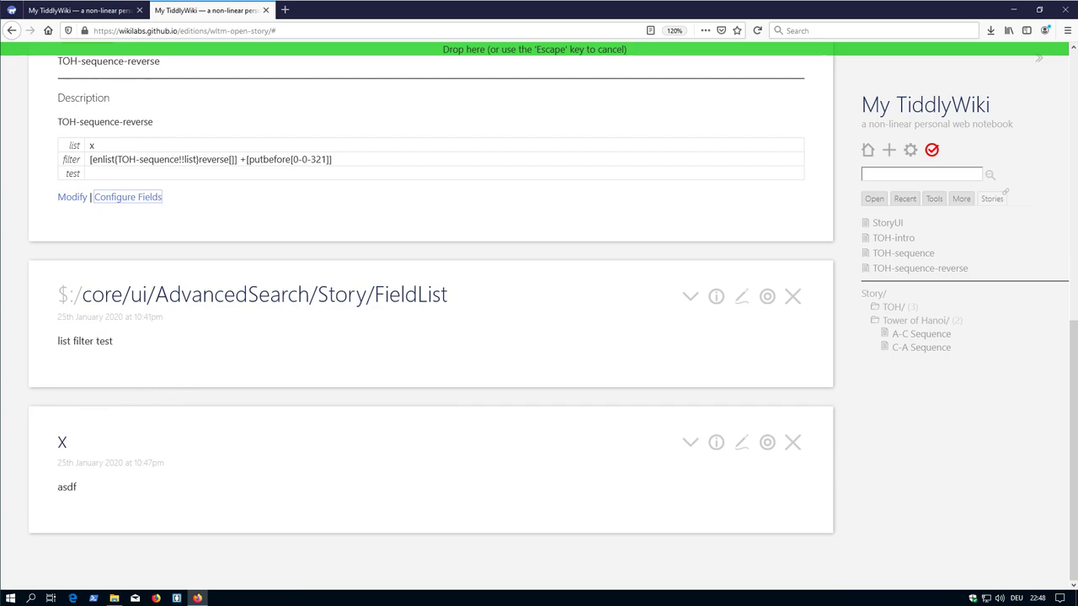
pyautogui.scroll(6, 193, 352)
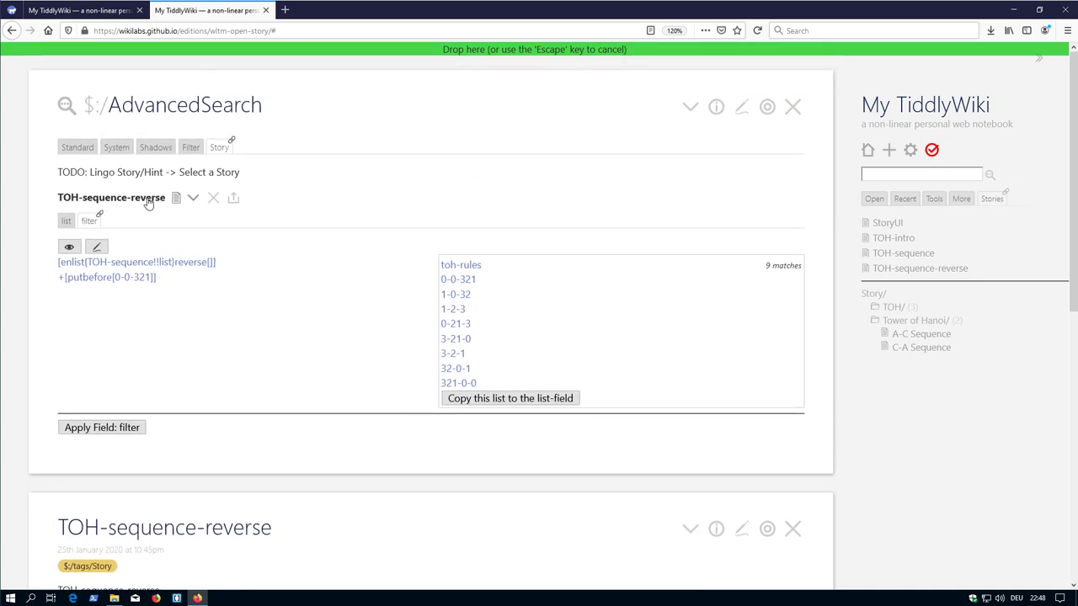
# Edit TOH-sequence-reverse and add a field named 'test' with value 'y'
pyautogui.click(176, 198)
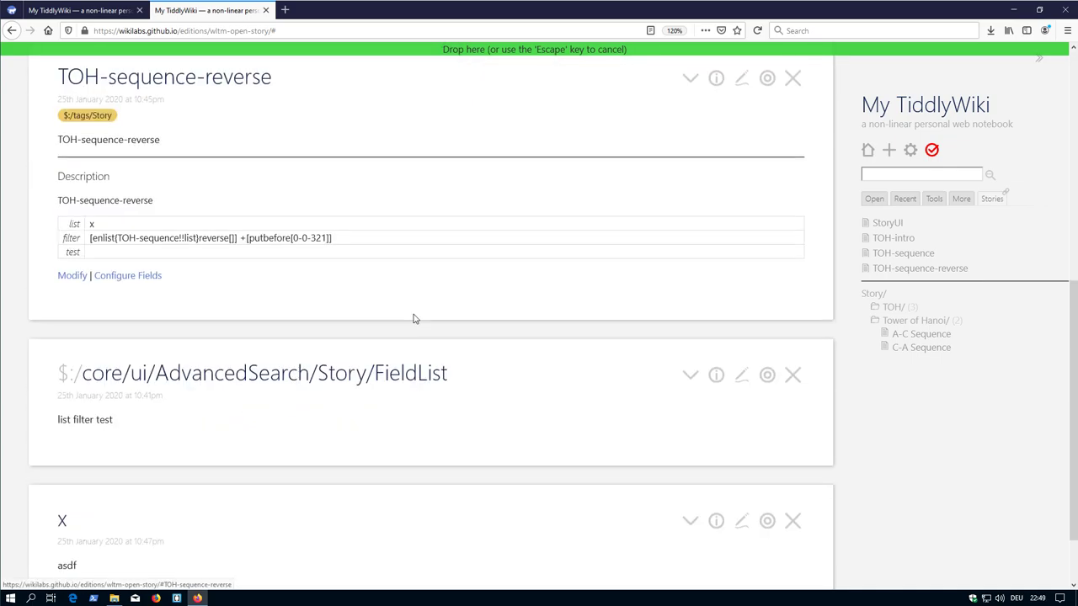
pyautogui.click(741, 77)
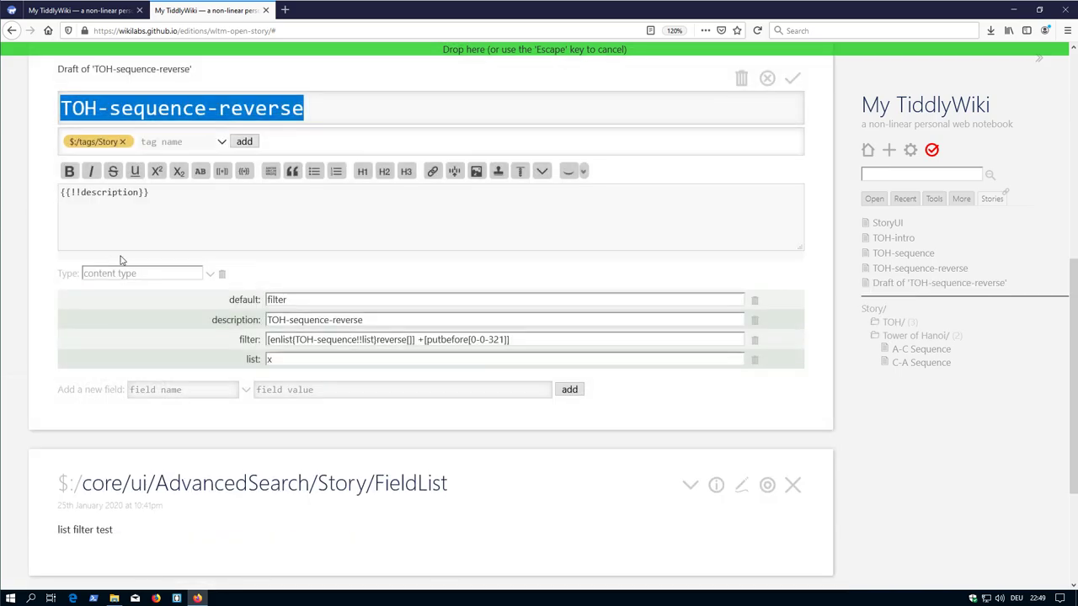
pyautogui.click(182, 389)
pyautogui.write('te')
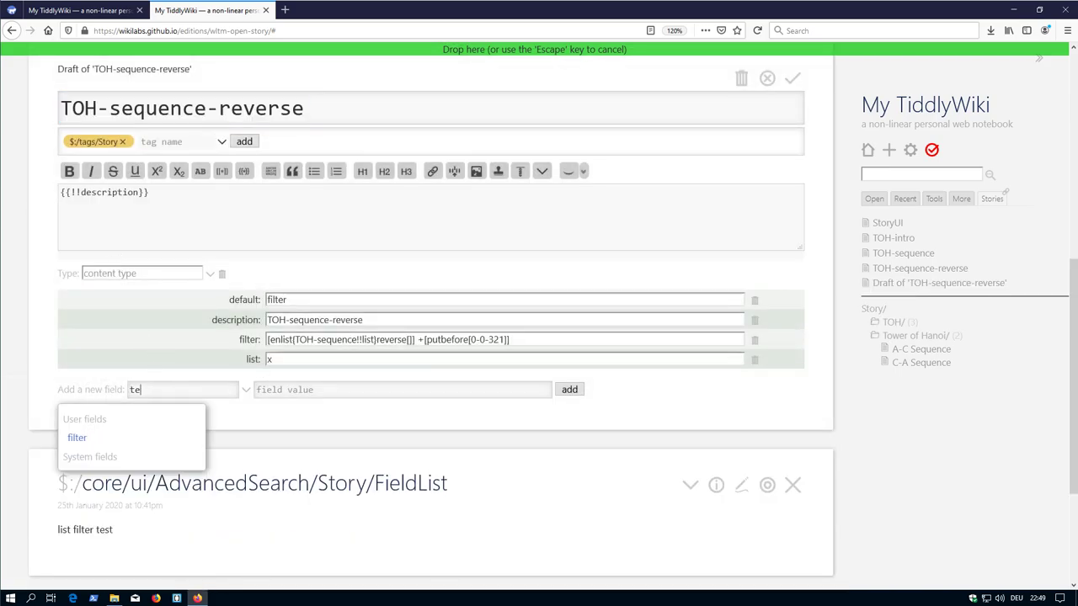
pyautogui.write('st')
pyautogui.press('Tab')
pyautogui.write('y')
pyautogui.click(570, 390)
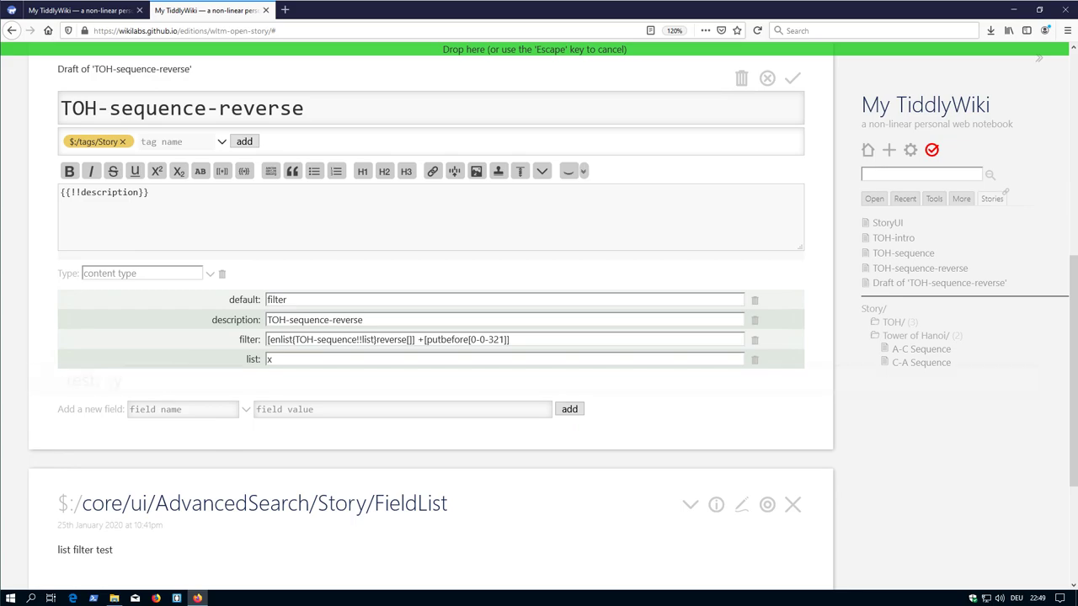
# Save the story, then drag 1-0-32, 0-21-3 and 3-21-0 from Recent into the test field
pyautogui.click(793, 79)
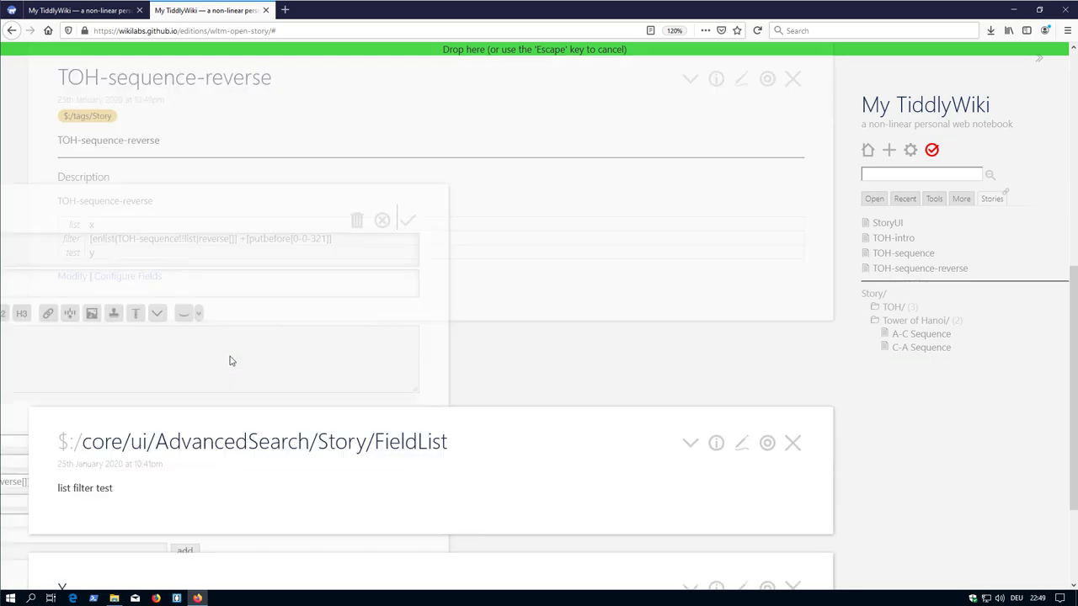
pyautogui.scroll(5, 206, 318)
pyautogui.scroll(3, 208, 316)
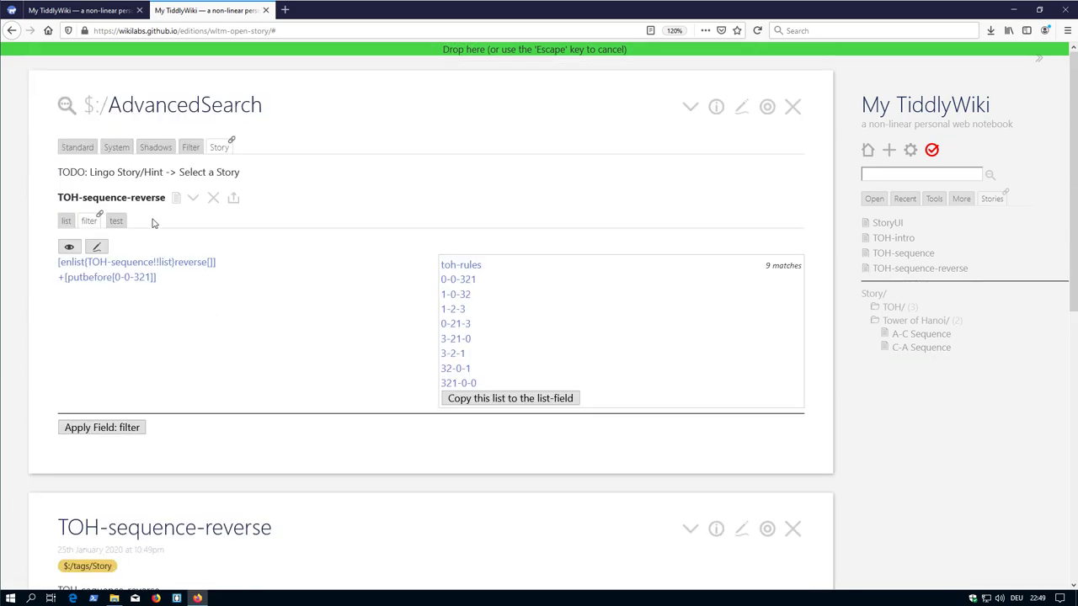
pyautogui.click(115, 221)
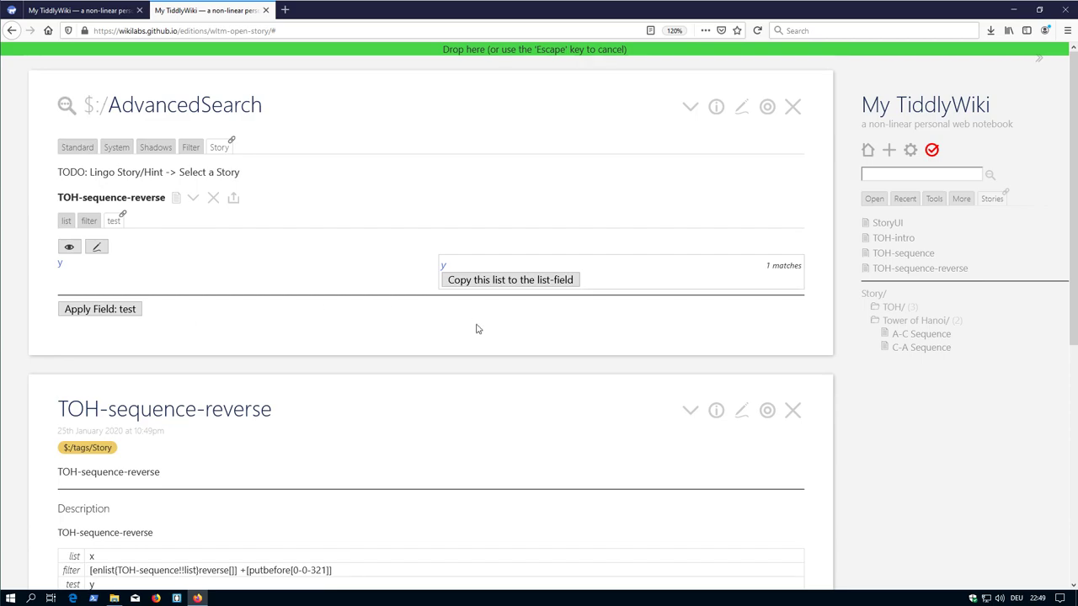
pyautogui.click(904, 199)
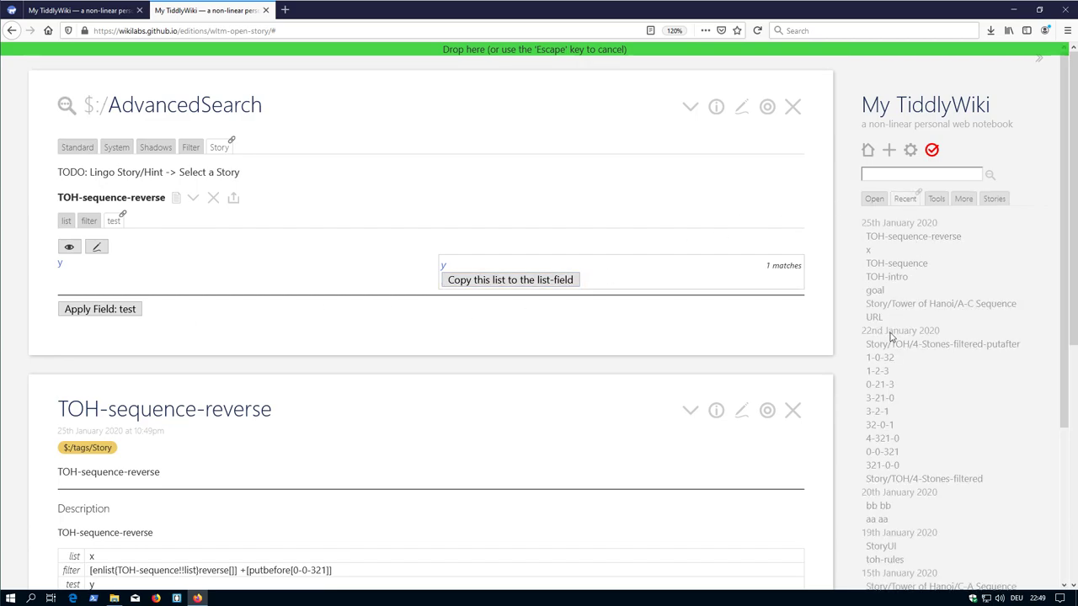
pyautogui.moveTo(880, 358); pyautogui.dragTo(63, 263)
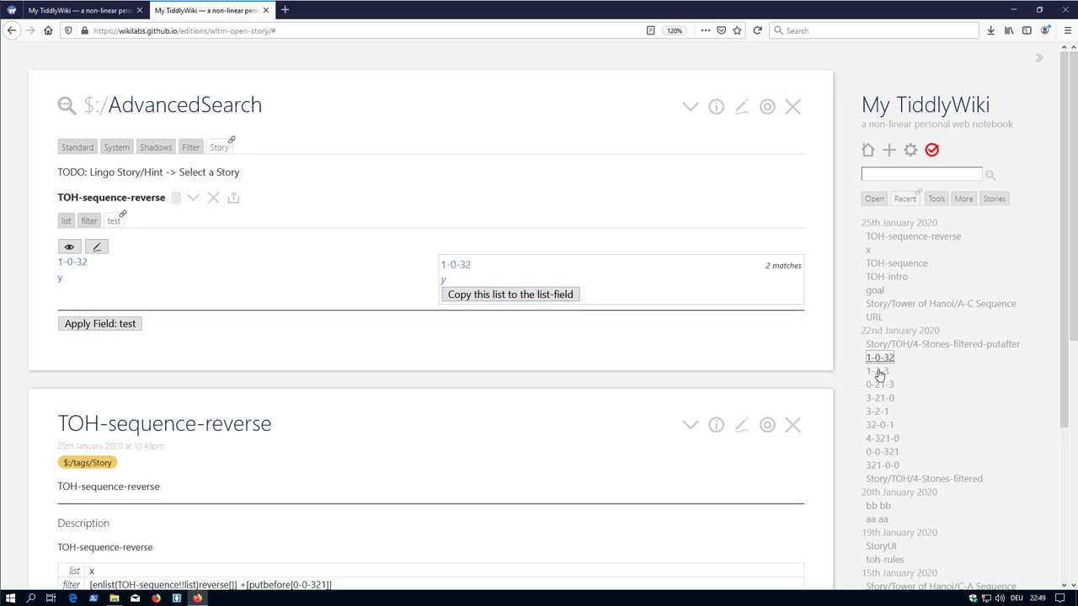
pyautogui.moveTo(880, 384); pyautogui.dragTo(66, 263)
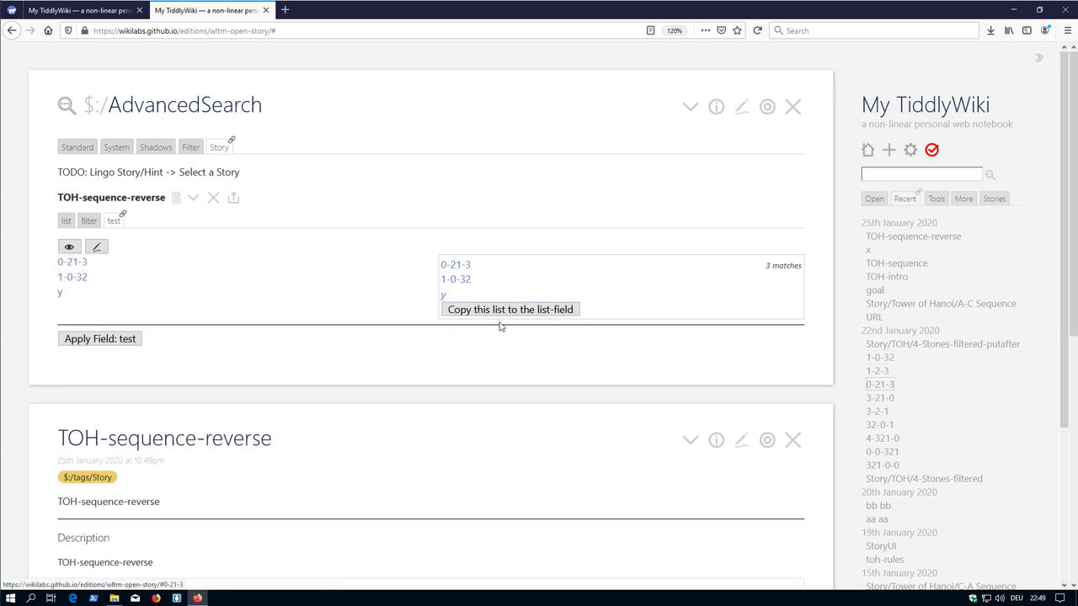
pyautogui.moveTo(880, 398)
pyautogui.mouseDown()
pyautogui.moveTo(428, 342)
pyautogui.moveTo(91, 271)
pyautogui.mouseUp()
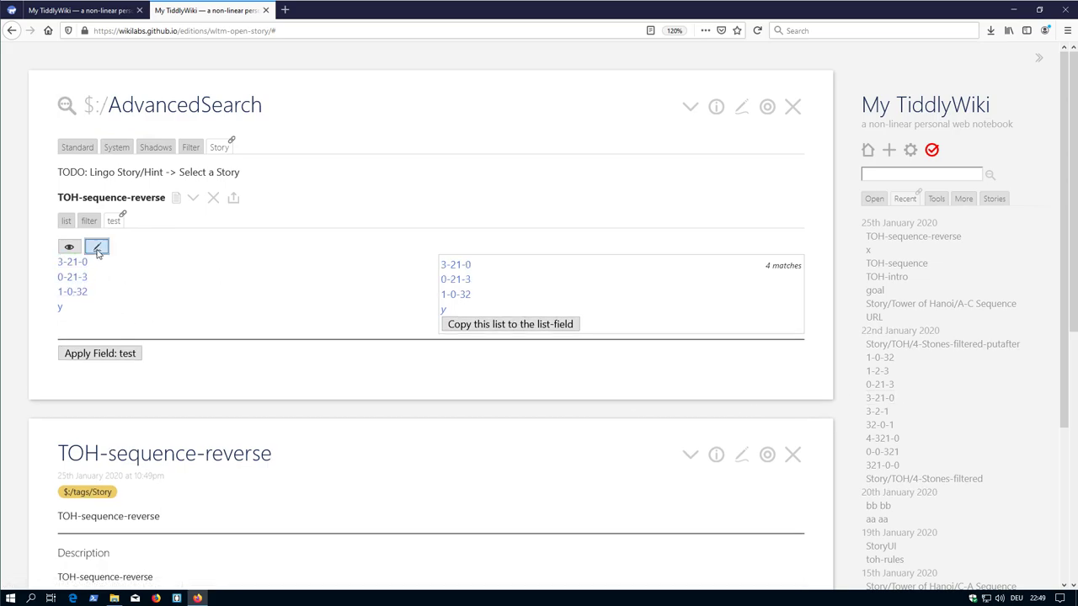
# Remove y from the test list as text and move 1-0-32 to the top
pyautogui.click(97, 248)
pyautogui.moveTo(443, 284); pyautogui.dragTo(454, 305)
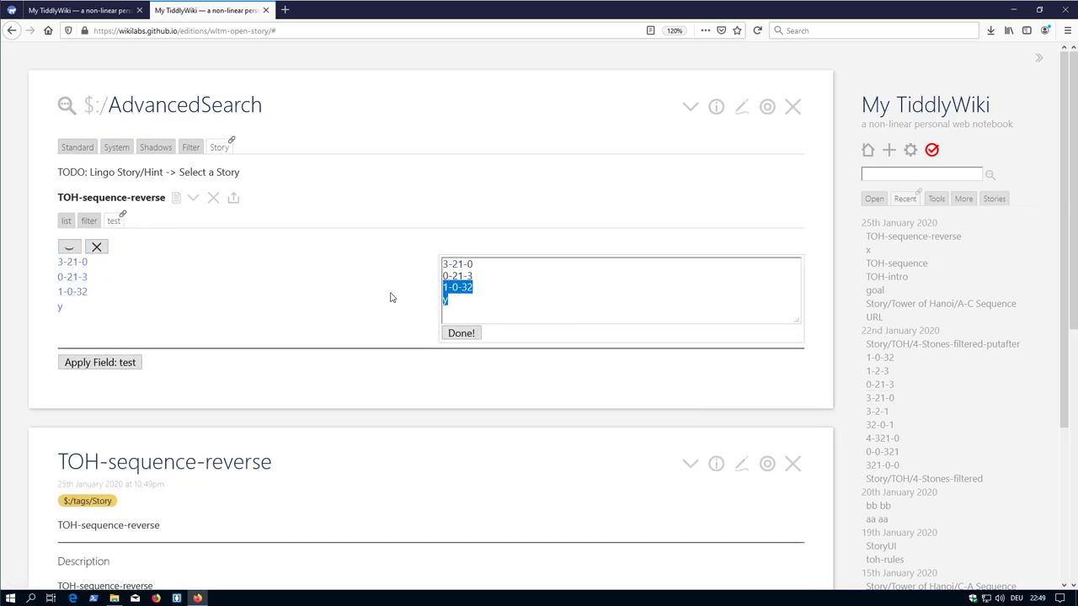
pyautogui.click(390, 297)
pyautogui.click(488, 333)
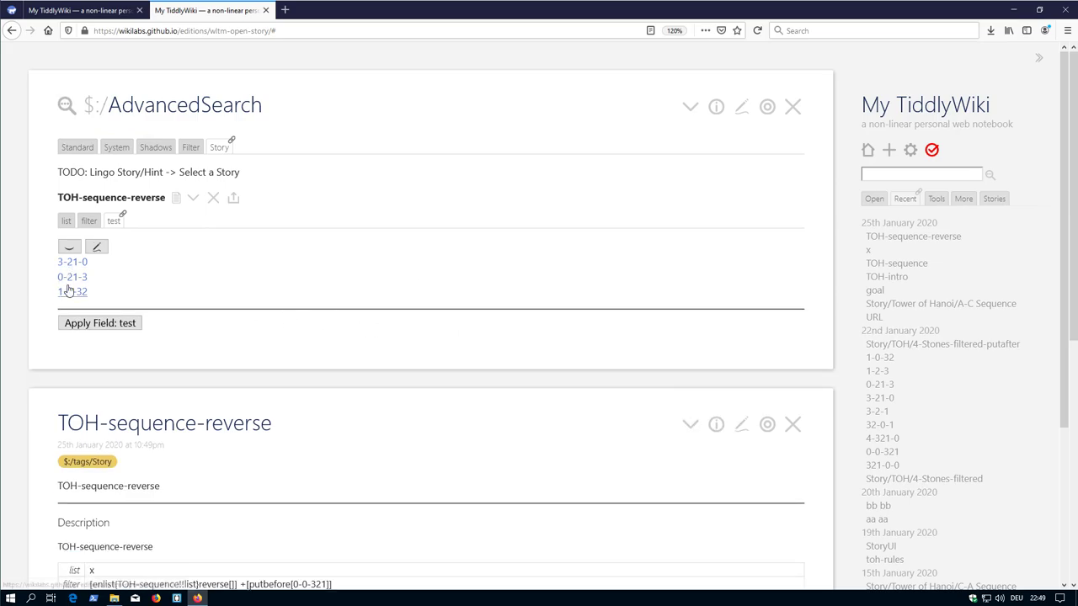
pyautogui.moveTo(66, 291); pyautogui.dragTo(71, 268)
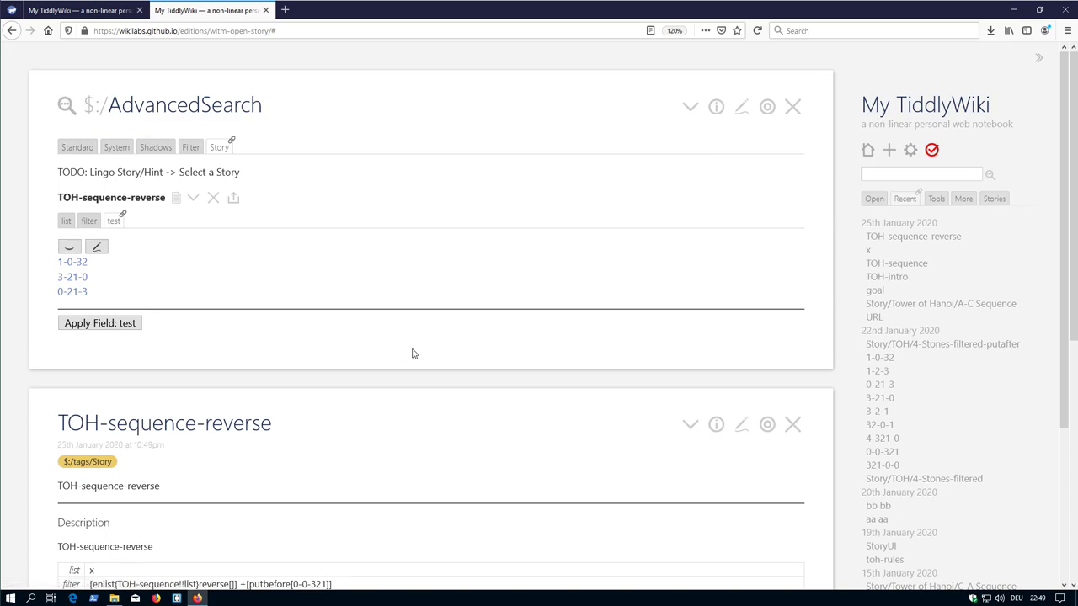
# Select the enlist filter expression in the story's filter field for copying
pyautogui.click(96, 247)
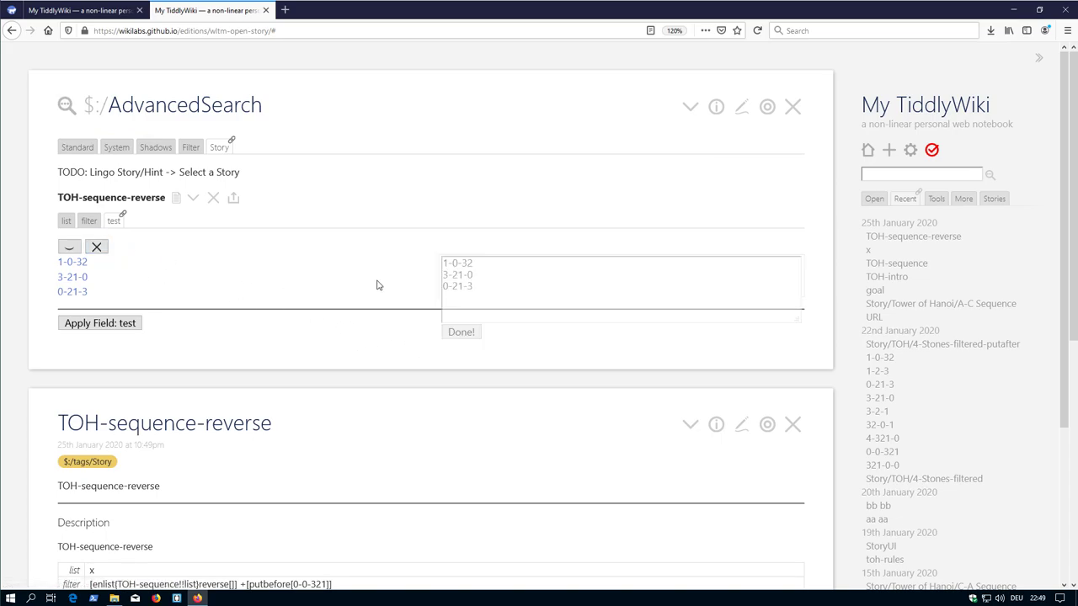
pyautogui.click(88, 220)
pyautogui.moveTo(58, 262); pyautogui.dragTo(228, 264)
pyautogui.click(219, 267)
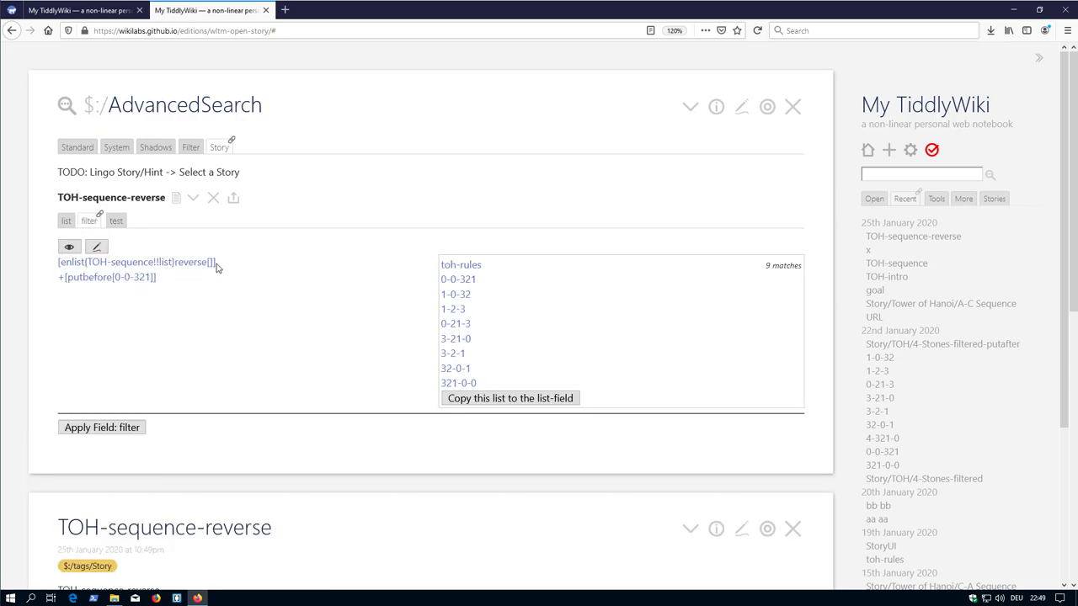
pyautogui.tripleClick(216, 267)
pyautogui.hotkey('ctrl', 'c')
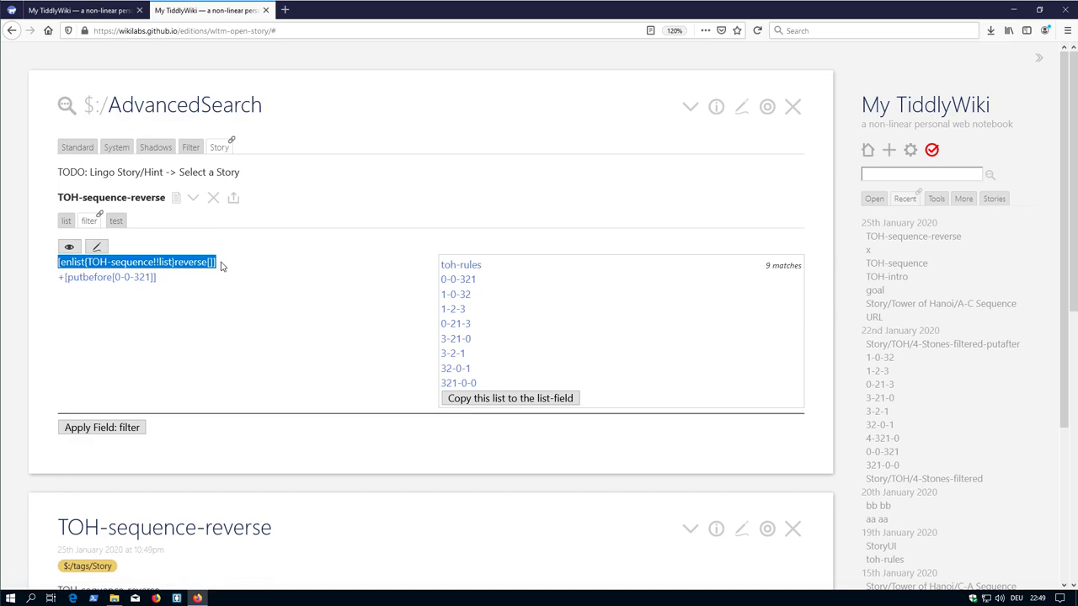
# Paste [enlist[TOH-sequence!!list]reverse[]] into the test list and move it to second place
pyautogui.click(114, 221)
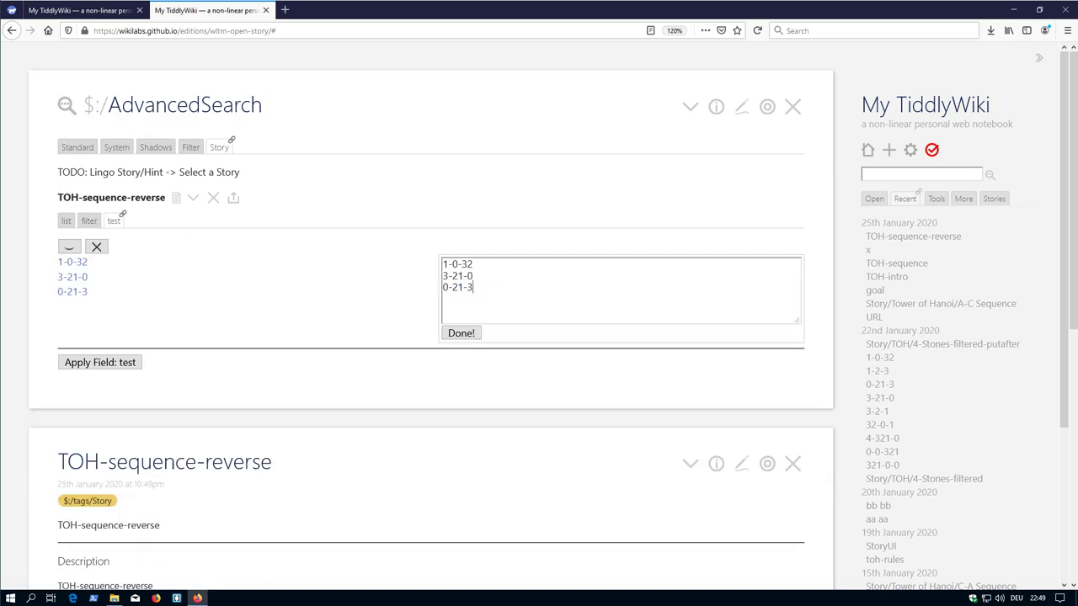
pyautogui.press('Return')
pyautogui.press('Return')
pyautogui.hotkey('ctrl', 'v')
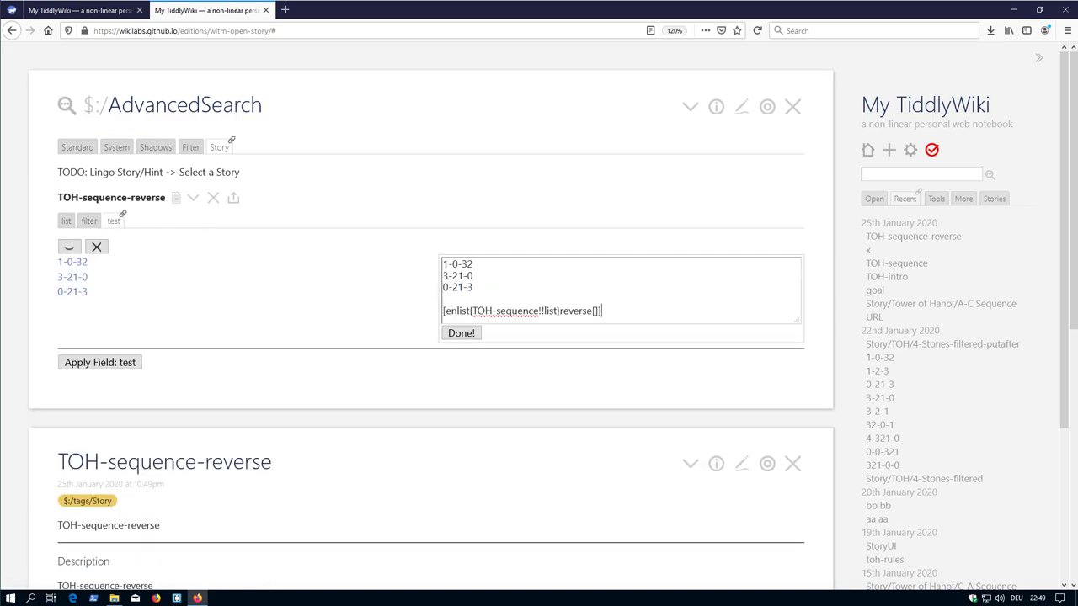
pyautogui.click(460, 333)
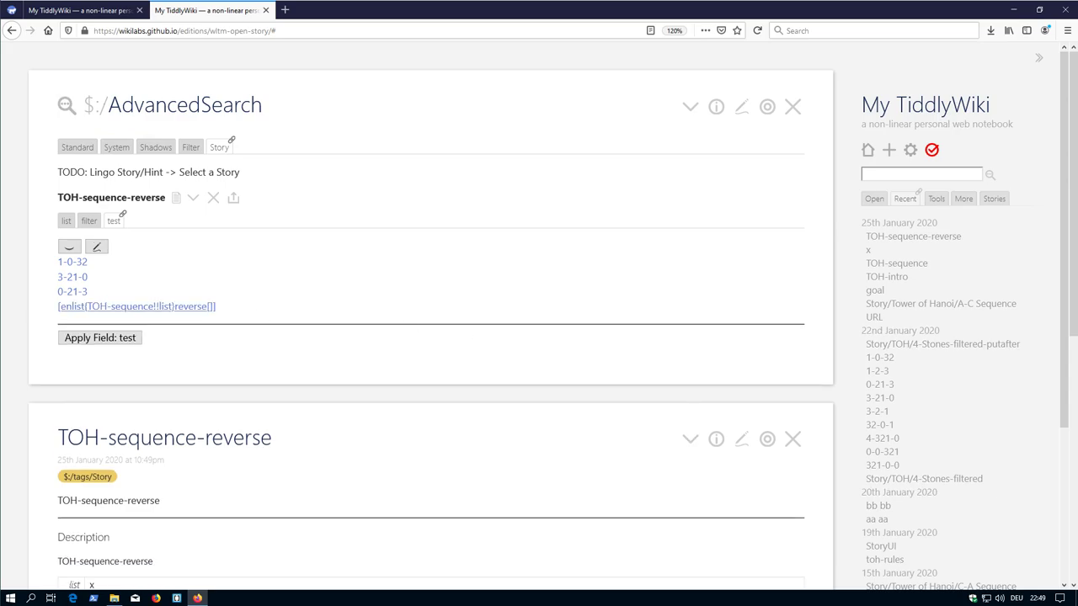
pyautogui.moveTo(71, 312); pyautogui.dragTo(69, 280)
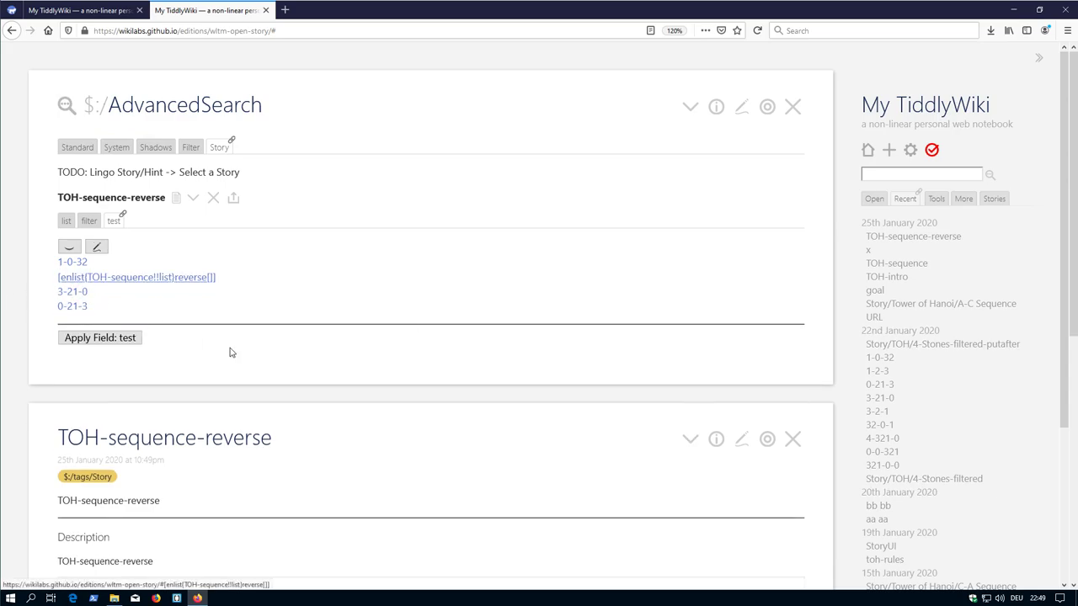
# Compare the story's list field with the updated test field values
pyautogui.click(67, 220)
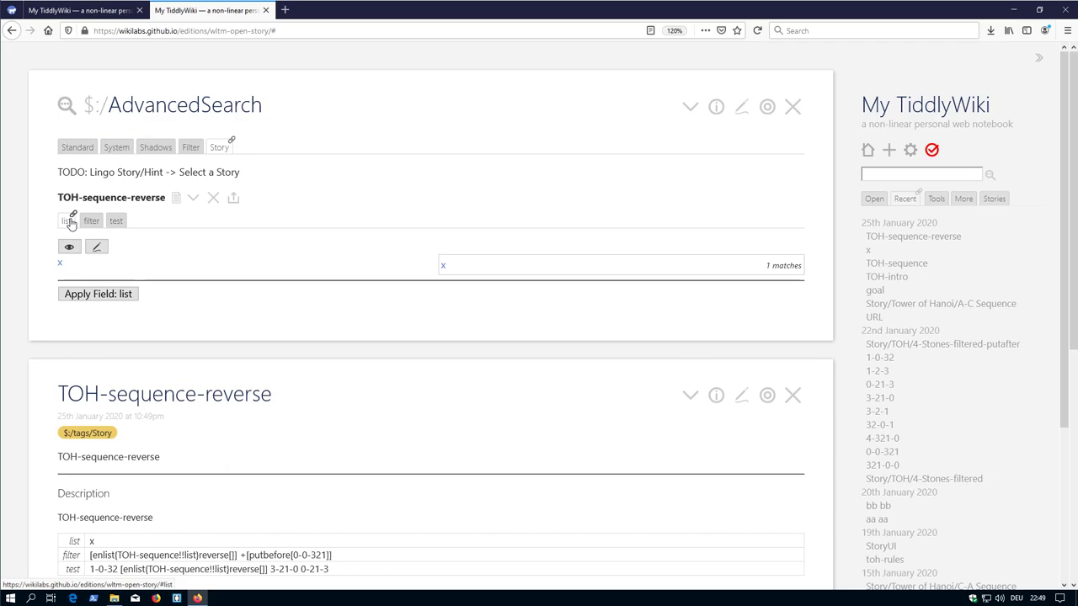
pyautogui.click(115, 220)
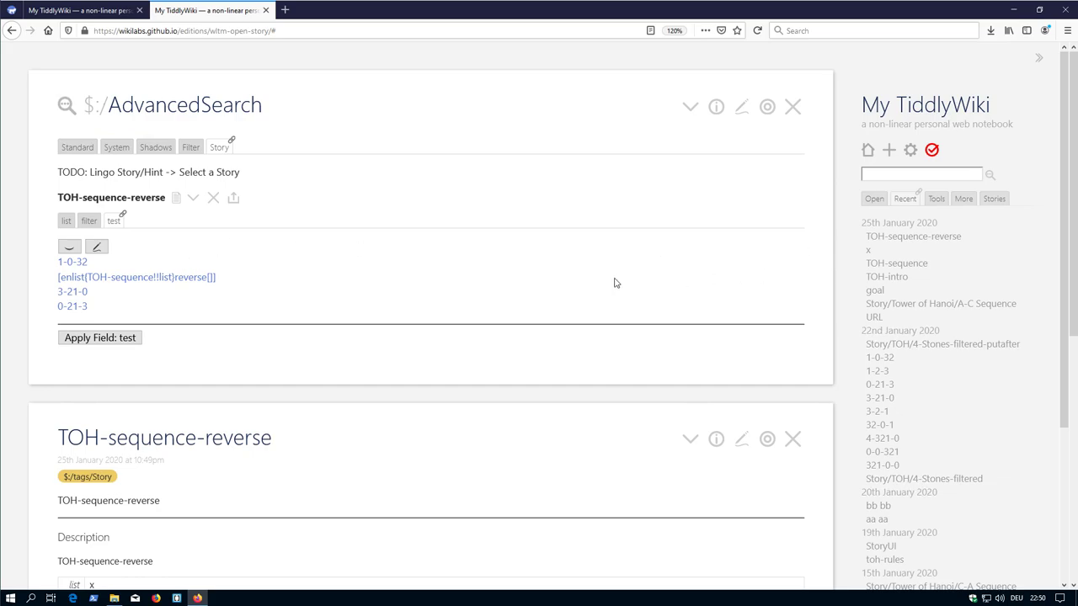
pyautogui.scroll(-1, 638, 270)
pyautogui.scroll(1, 668, 275)
# Save the open tiddlers as a new story draft, delete it, then list the saved stories
pyautogui.click(873, 199)
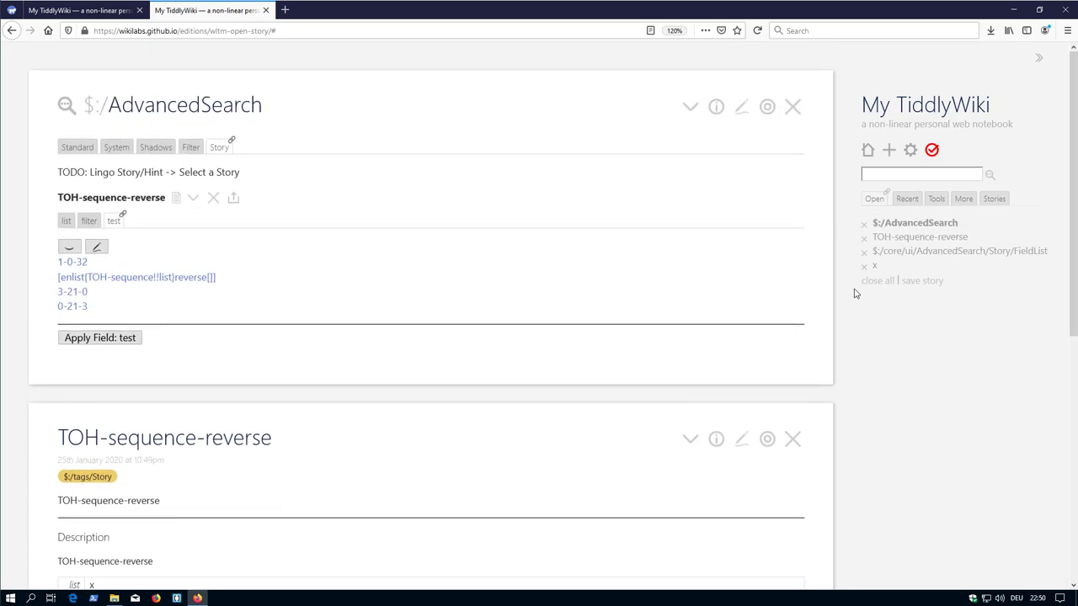
pyautogui.click(922, 281)
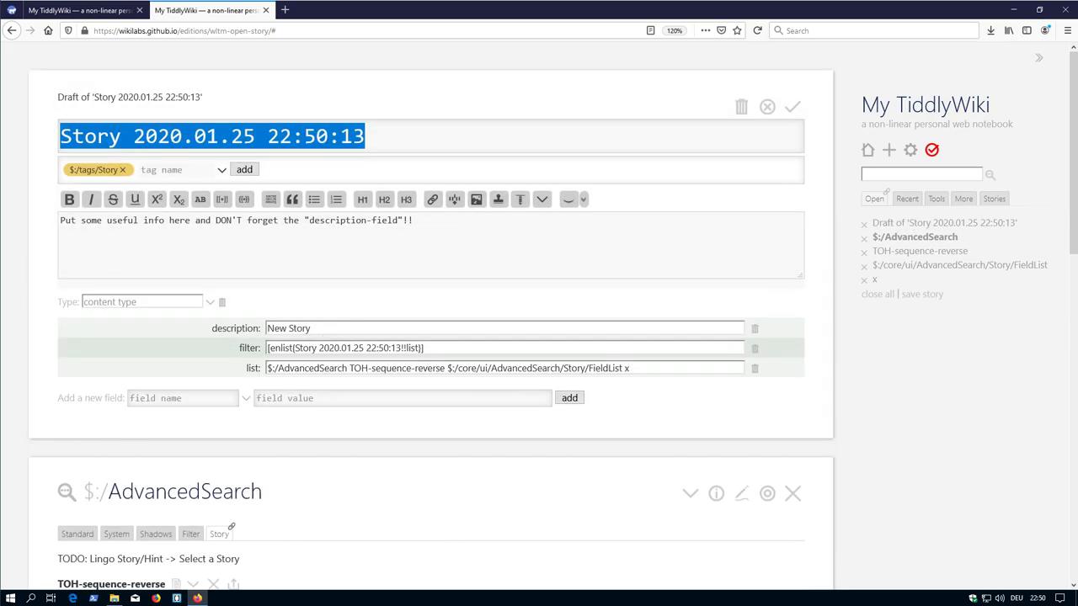
pyautogui.click(742, 107)
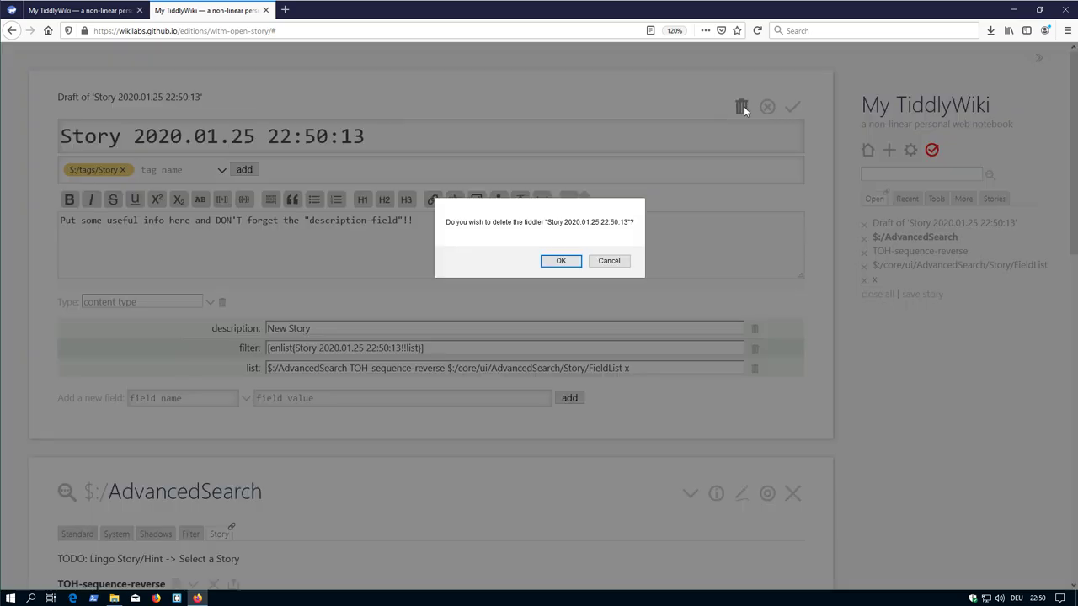
pyautogui.click(565, 261)
pyautogui.click(992, 199)
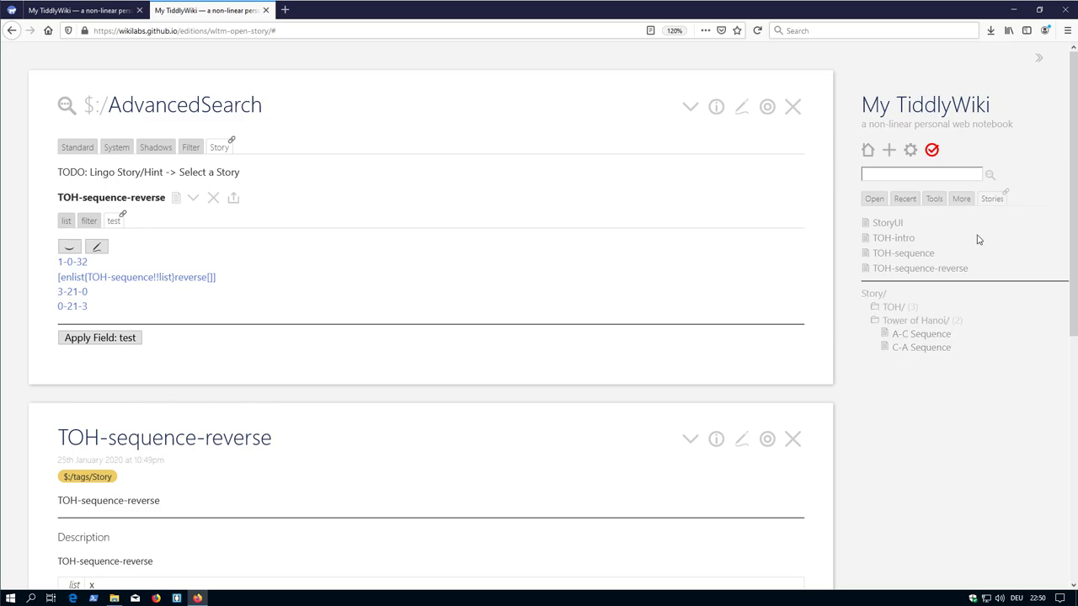
pyautogui.click(989, 176)
# Open the Control Panel's Plugins tab, browse the installed plugins, and collapse Relink
pyautogui.click(911, 150)
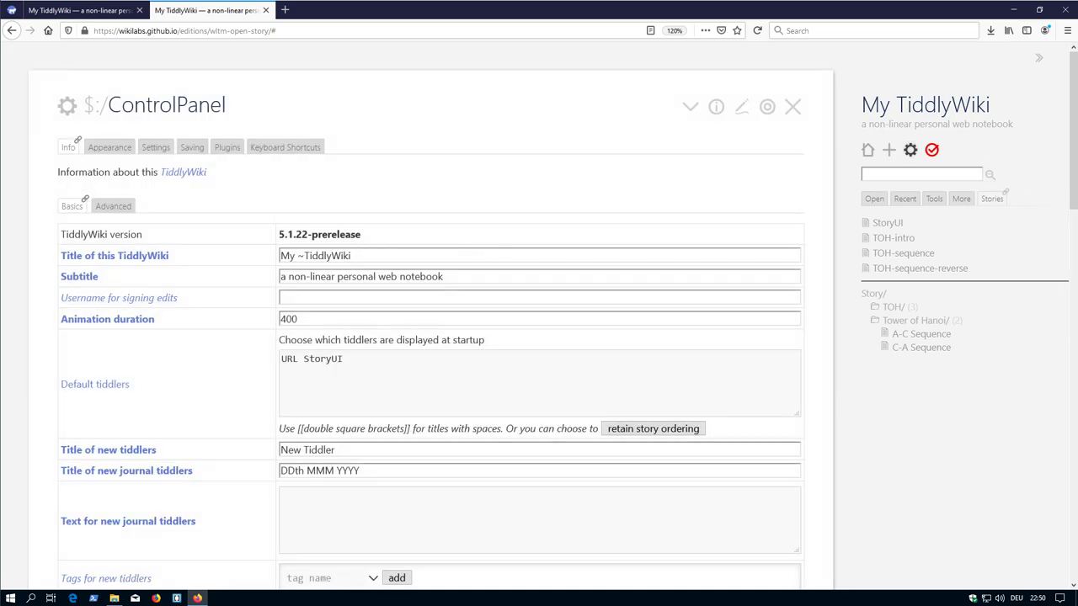
pyautogui.click(227, 147)
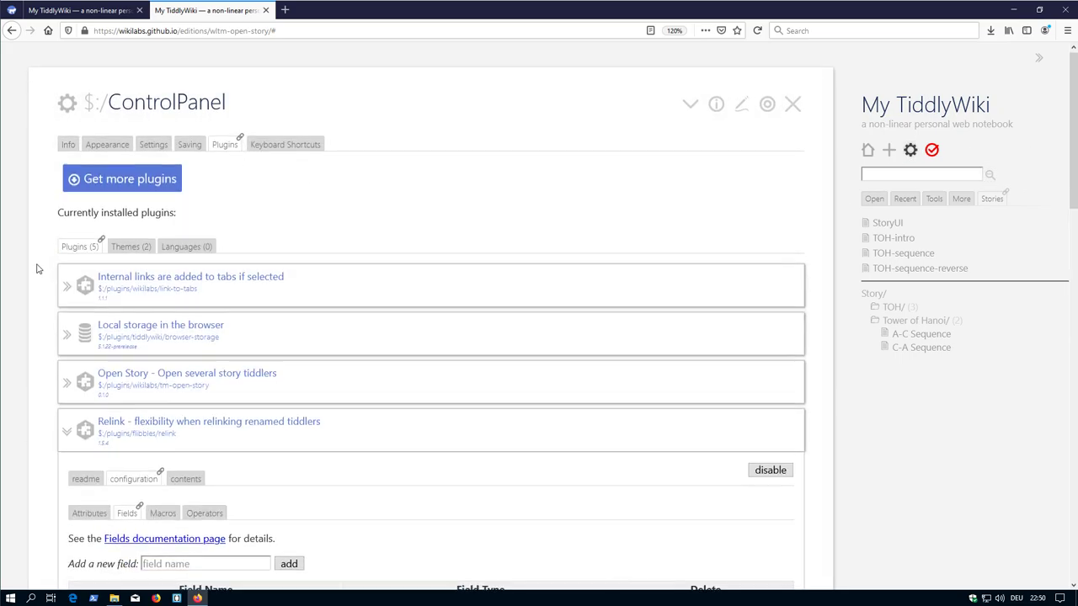
pyautogui.scroll(-4, 39, 265)
pyautogui.scroll(-1, 38, 264)
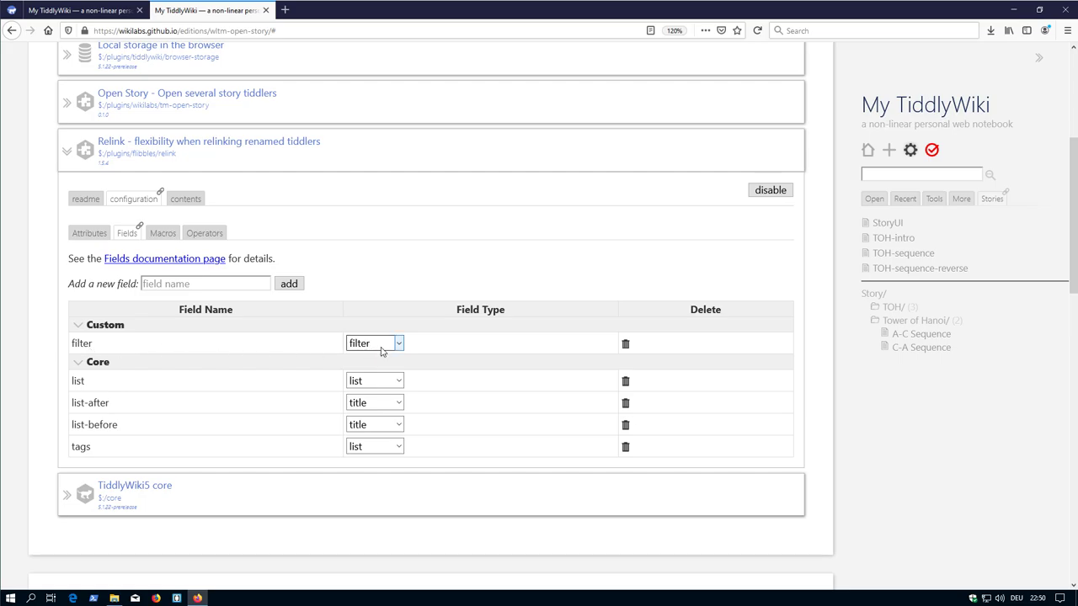
pyautogui.scroll(2, 314, 348)
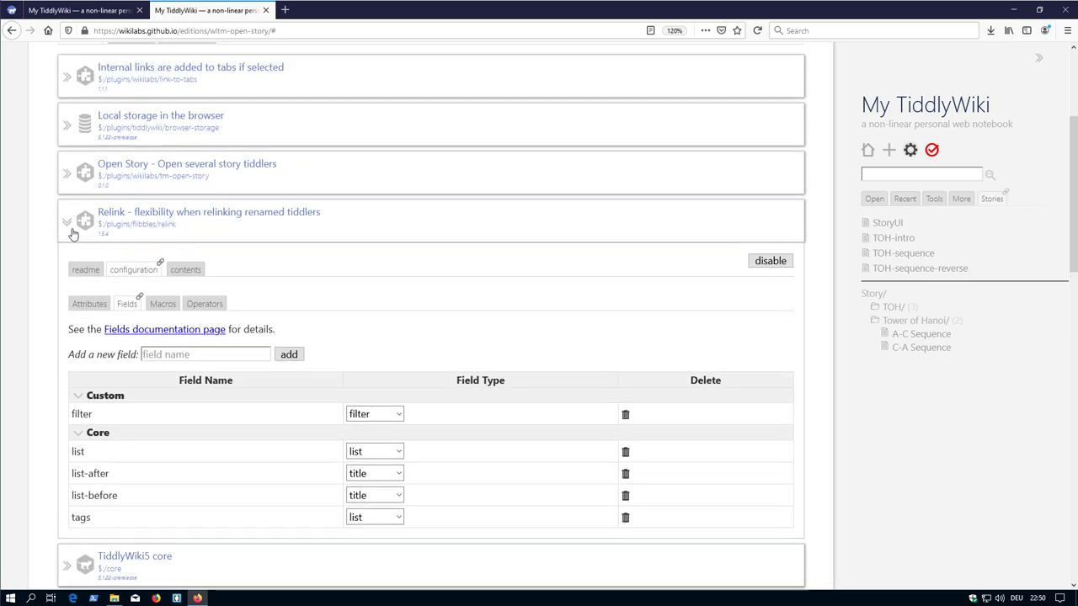
pyautogui.click(71, 222)
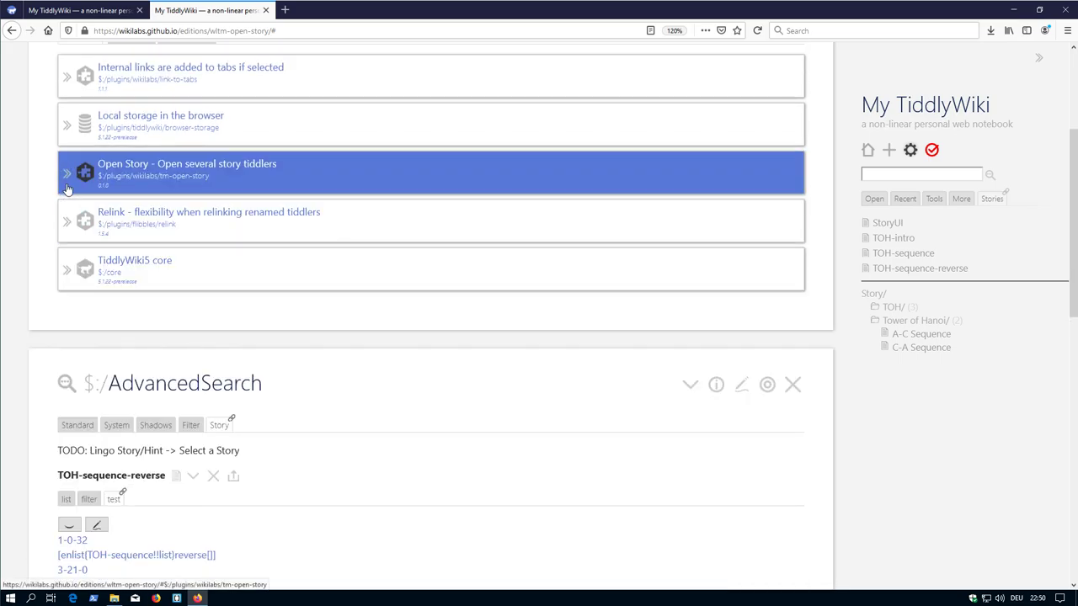
# Inspect the Local storage plugin's save filter, collapse it, and close the Control Panel
pyautogui.click(67, 125)
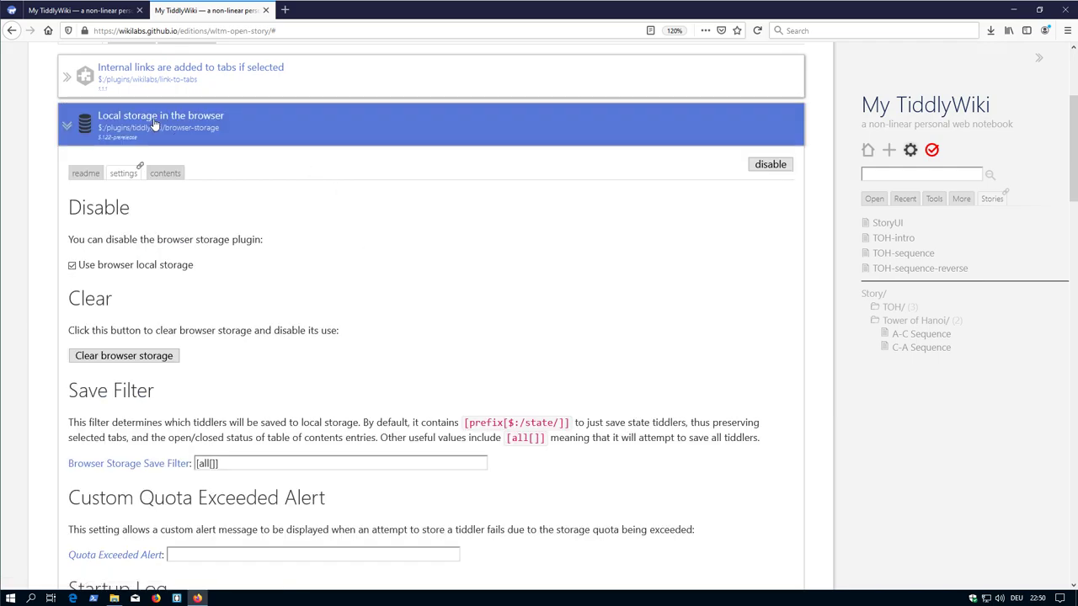
pyautogui.scroll(-4, 259, 338)
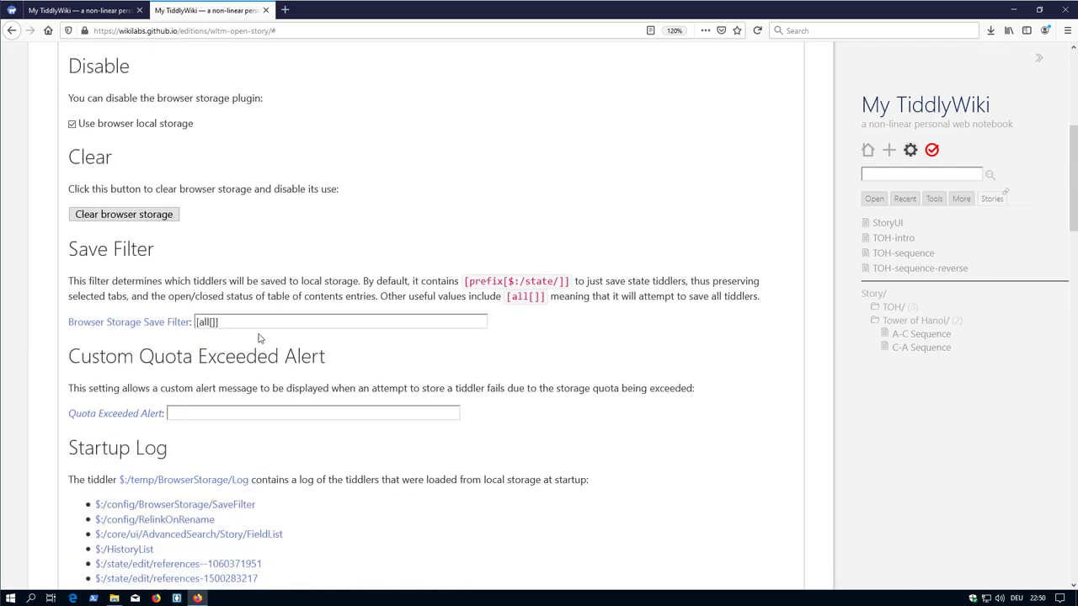
pyautogui.doubleClick(217, 322)
pyautogui.scroll(6, 667, 328)
pyautogui.scroll(3, 700, 340)
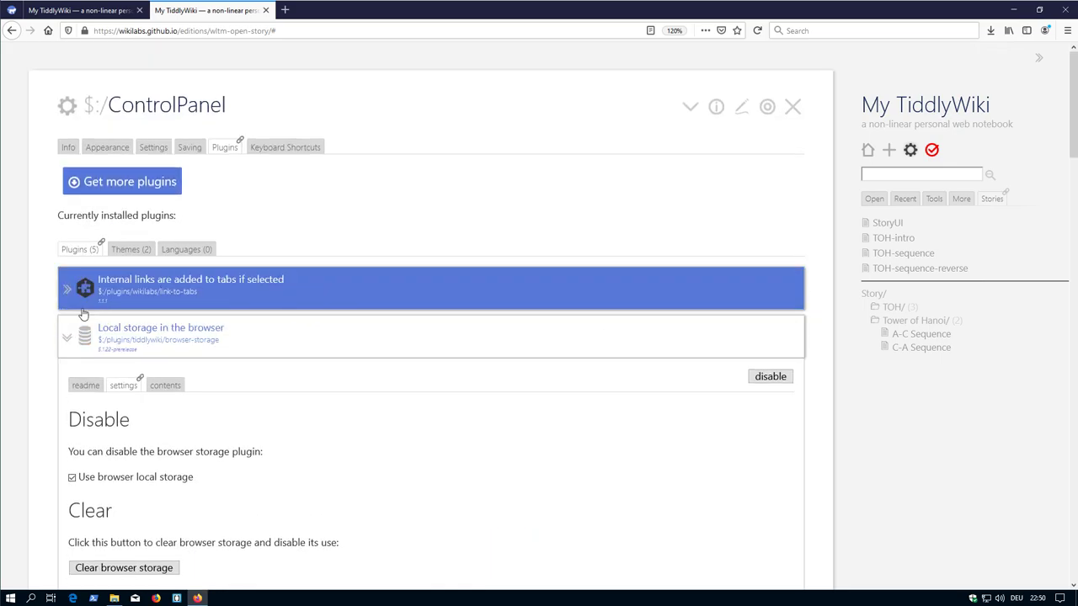
pyautogui.click(392, 328)
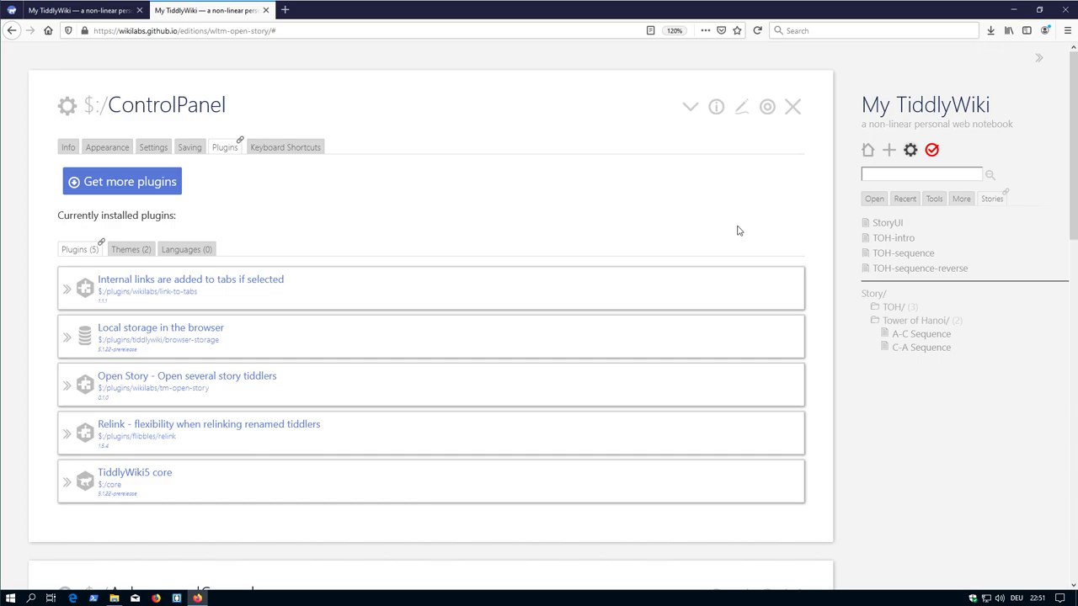
pyautogui.click(792, 106)
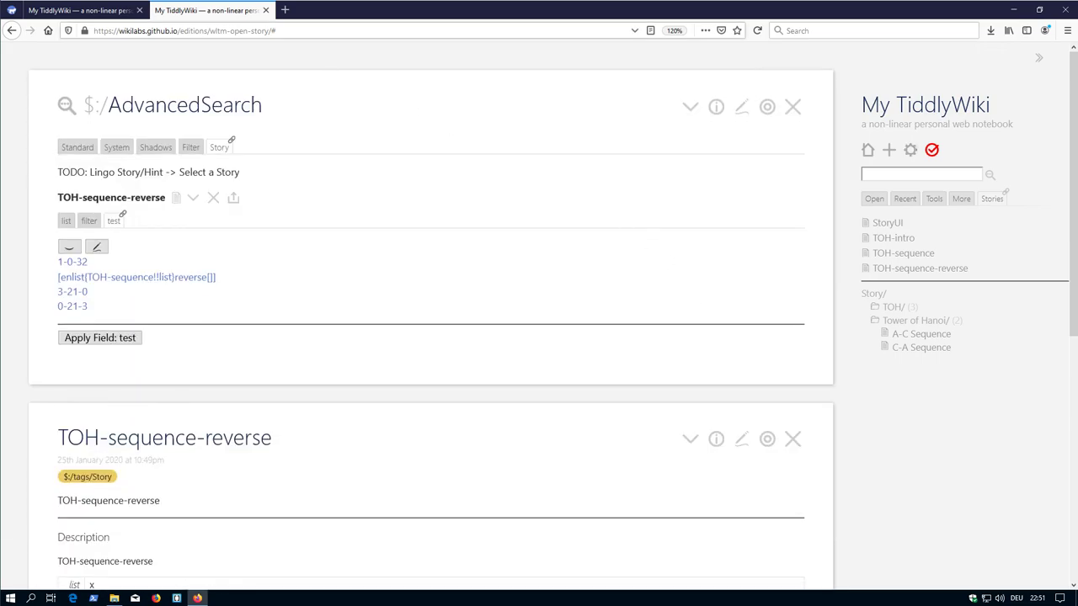
# In a new tab, go to the wikilabs plugins repository's GitHub issues list
pyautogui.click(284, 11)
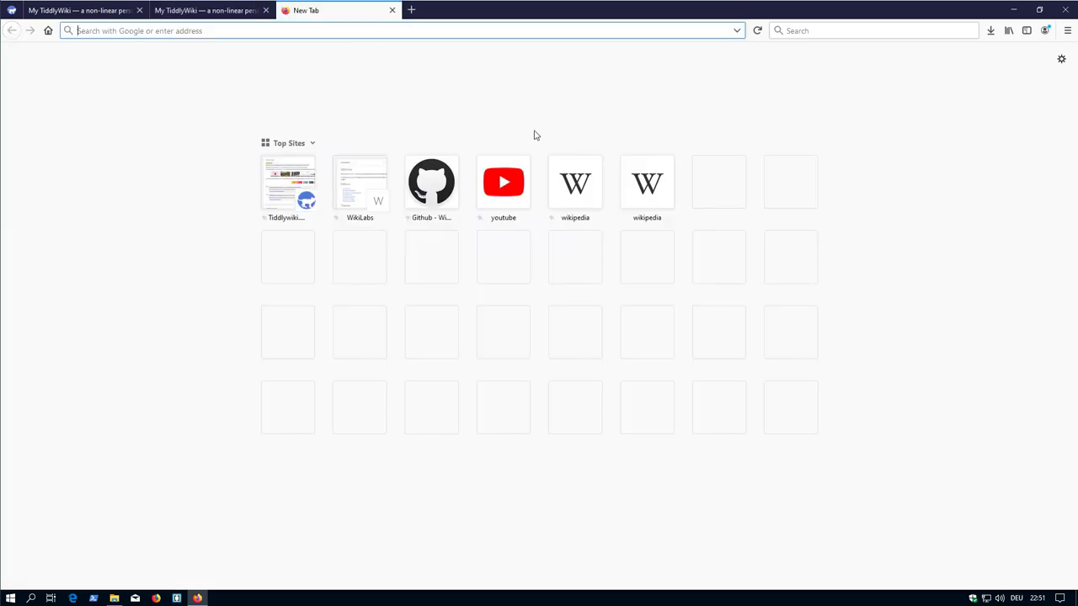
pyautogui.click(437, 193)
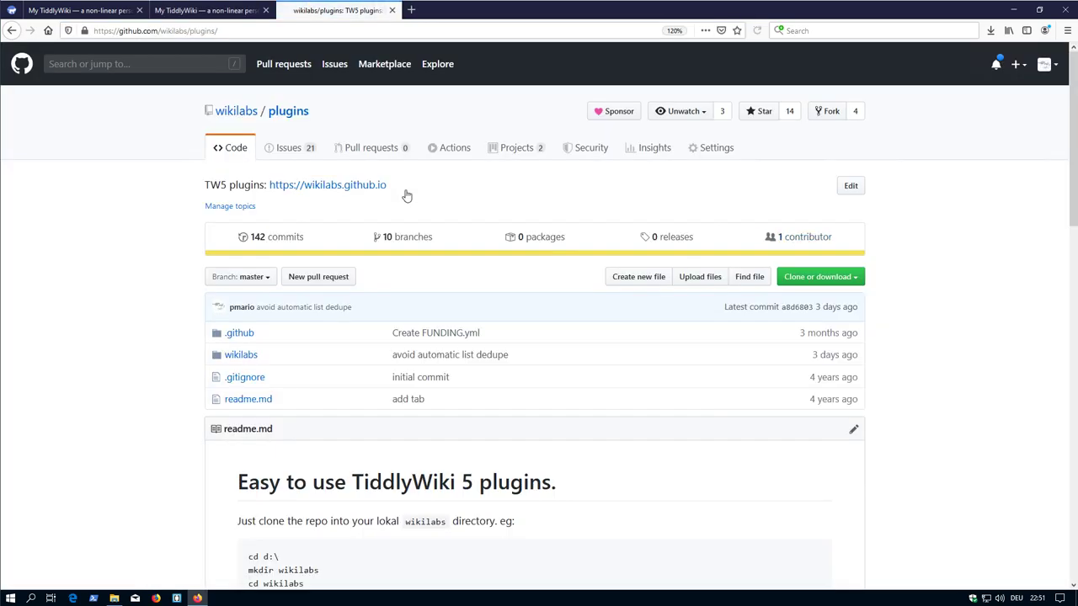
pyautogui.click(286, 148)
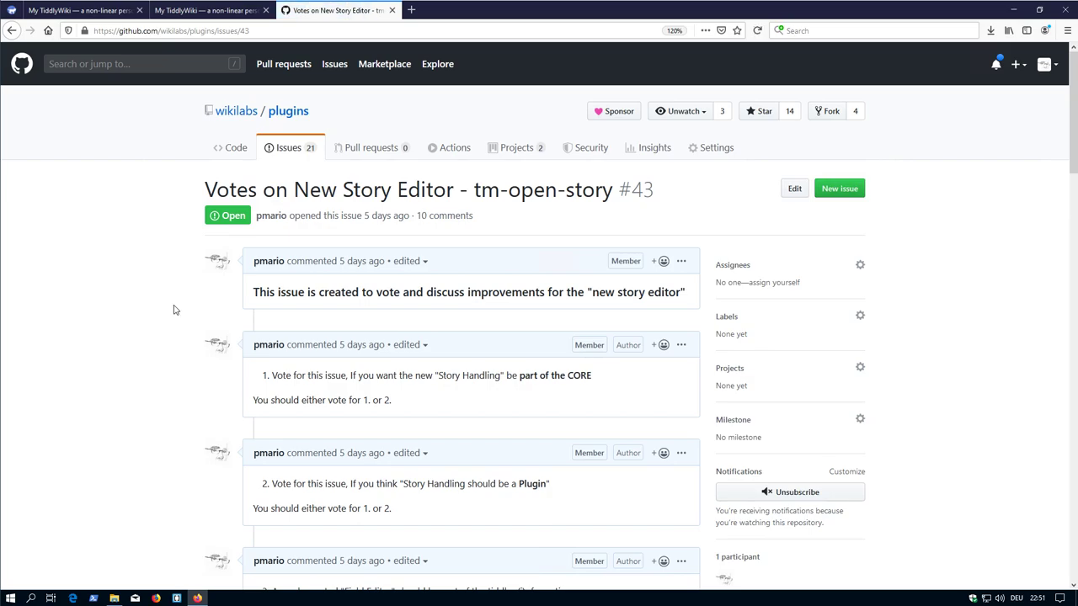
# Read through issue #43 'Votes on New Story Editor - tm-open-story', then return to TiddlyWiki
pyautogui.scroll(-3, 174, 307)
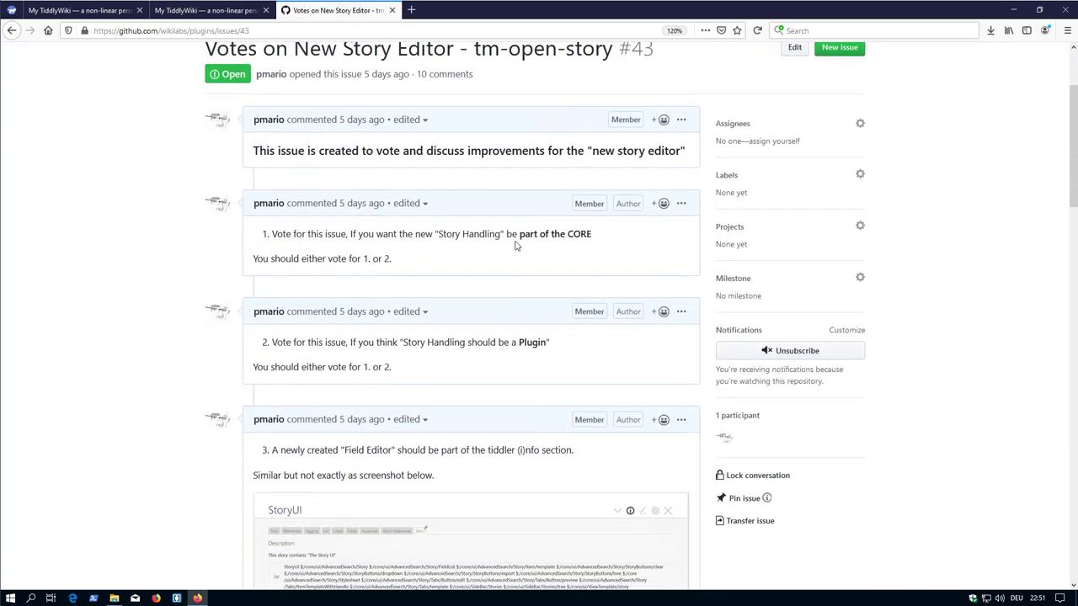
pyautogui.scroll(-5, 517, 246)
pyautogui.scroll(8, 421, 243)
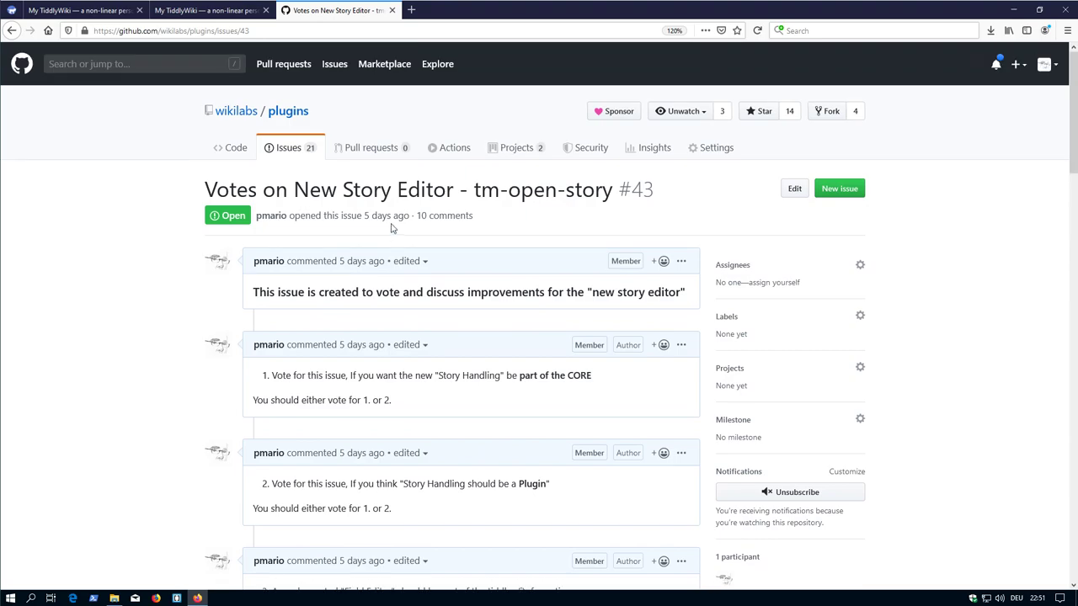
pyautogui.scroll(-16, 434, 287)
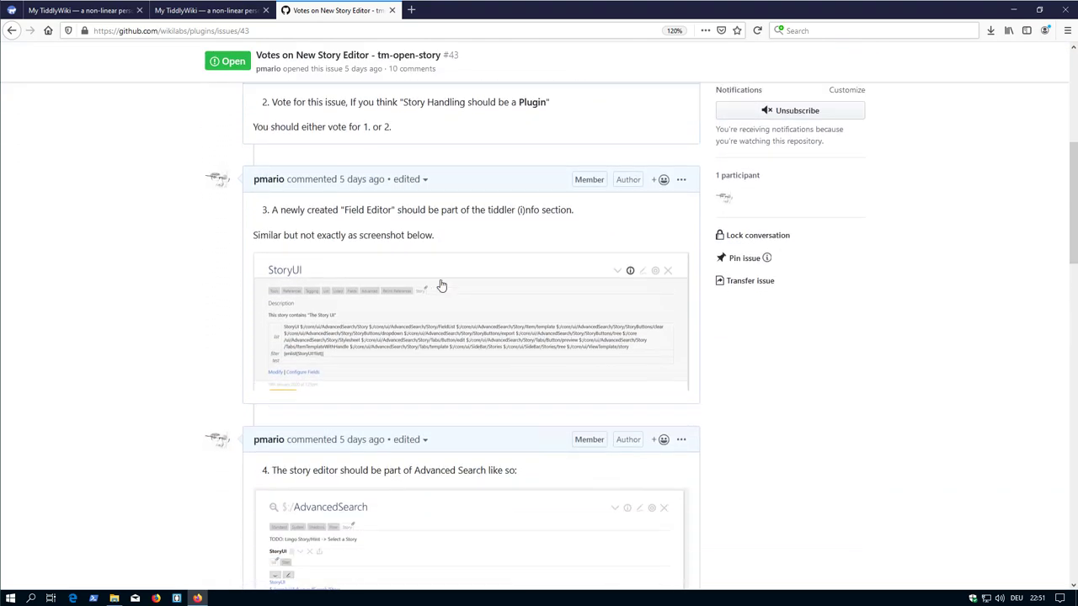
pyautogui.scroll(-15, 444, 284)
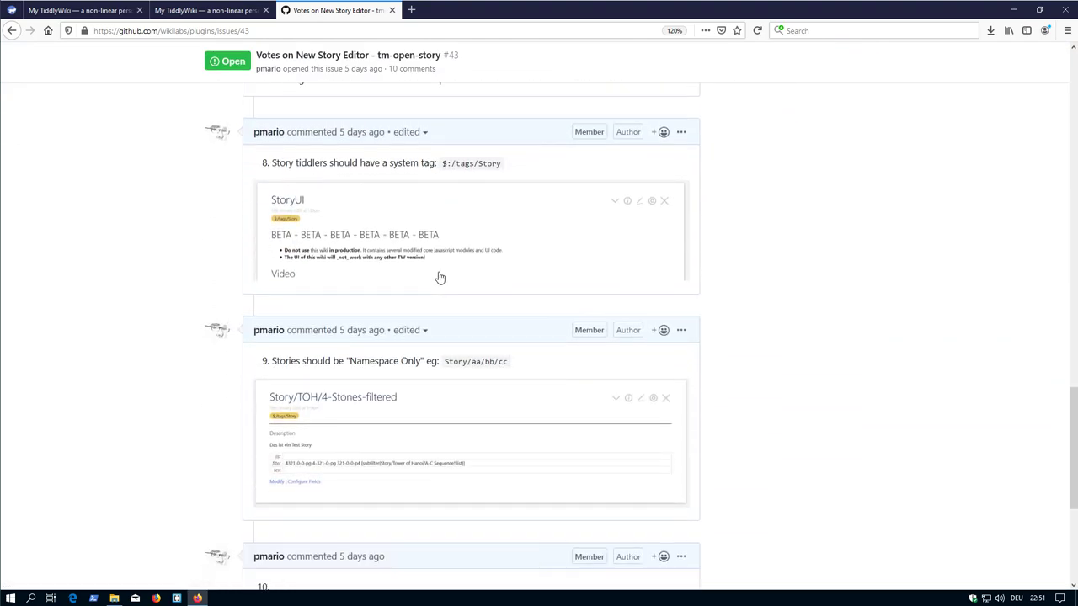
pyautogui.scroll(-5, 438, 272)
pyautogui.scroll(20, 438, 269)
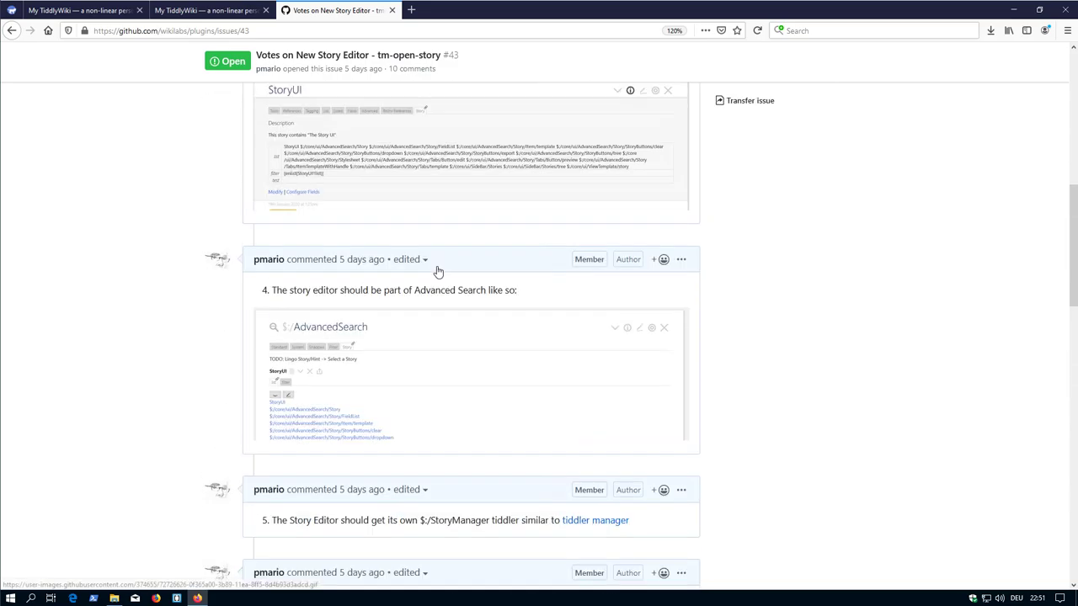
pyautogui.click(223, 11)
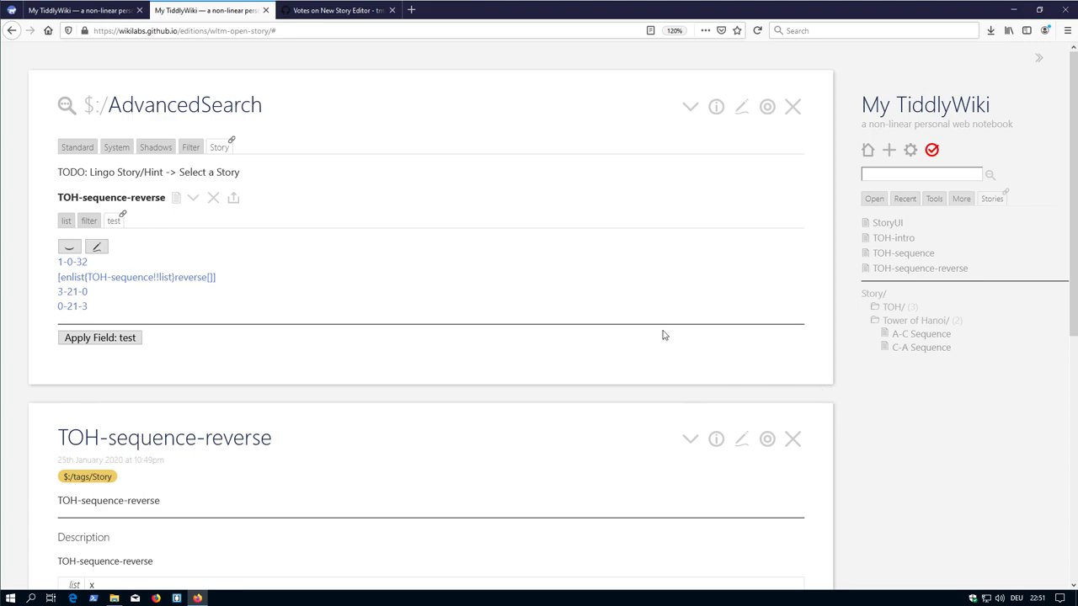
pyautogui.scroll(-2, 691, 303)
pyautogui.scroll(2, 698, 289)
pyautogui.scroll(-3, 683, 288)
pyautogui.scroll(-3, 464, 348)
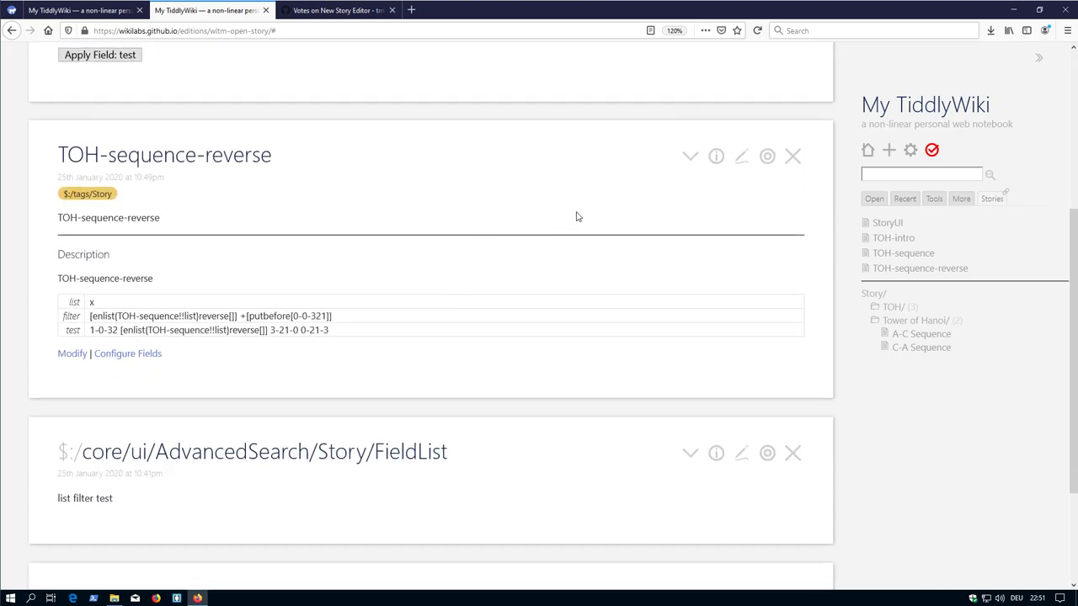
pyautogui.click(715, 155)
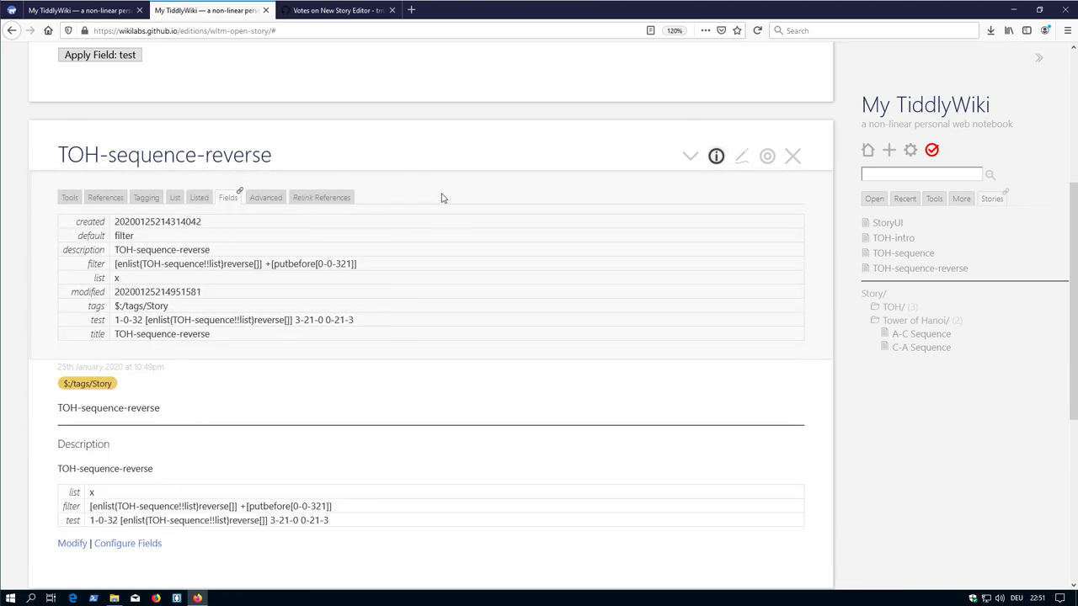
pyautogui.click(502, 154)
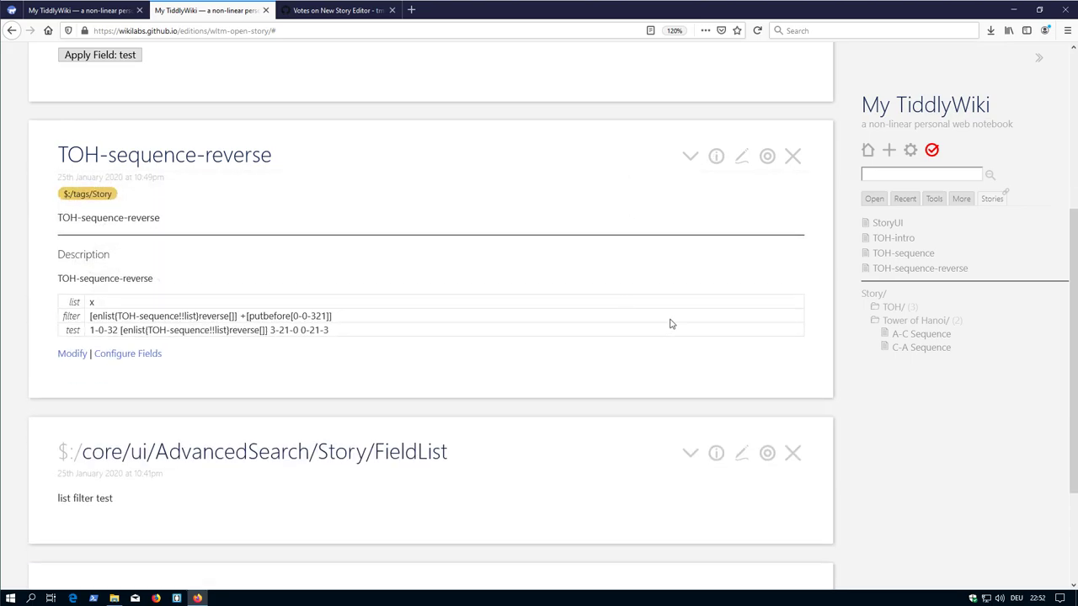
pyautogui.scroll(-2, 671, 315)
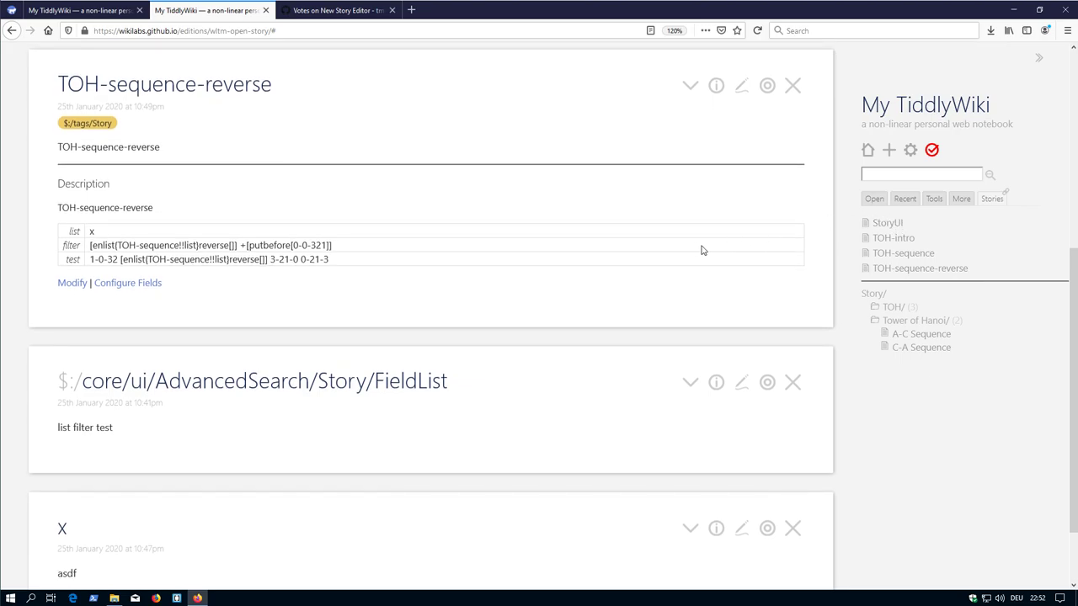
pyautogui.hotkey('ctrl', 'shift', 'a')
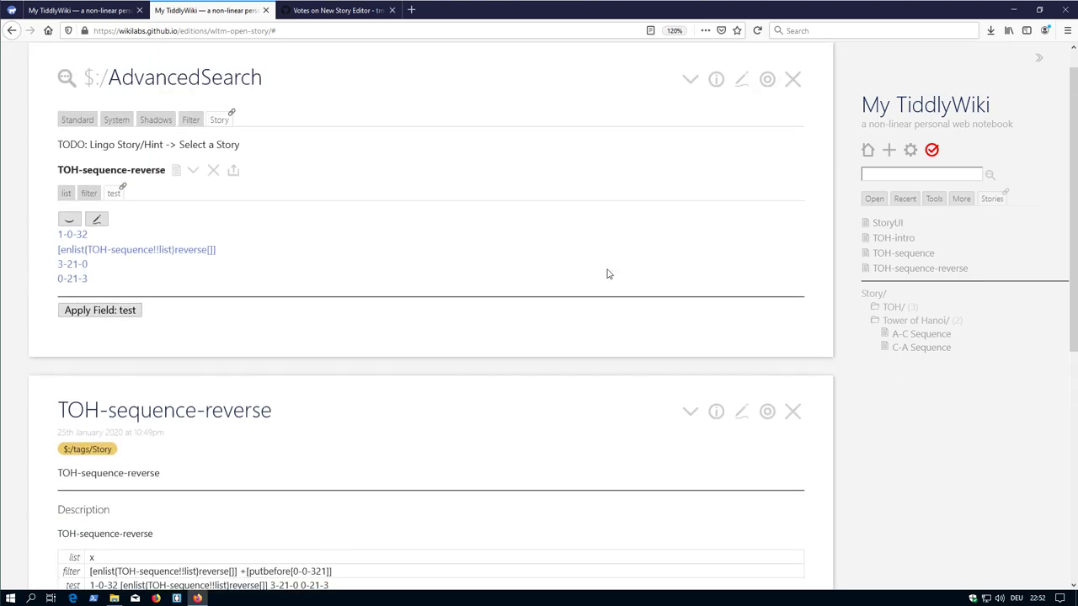